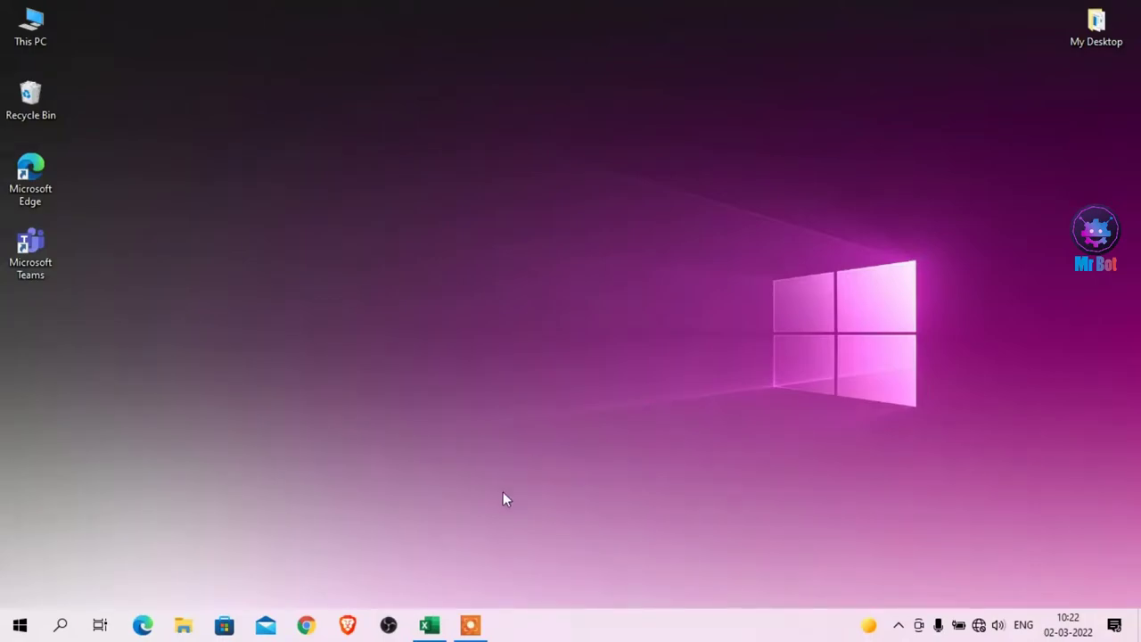
{"action": "left_click", "coordinate": [428, 627]}
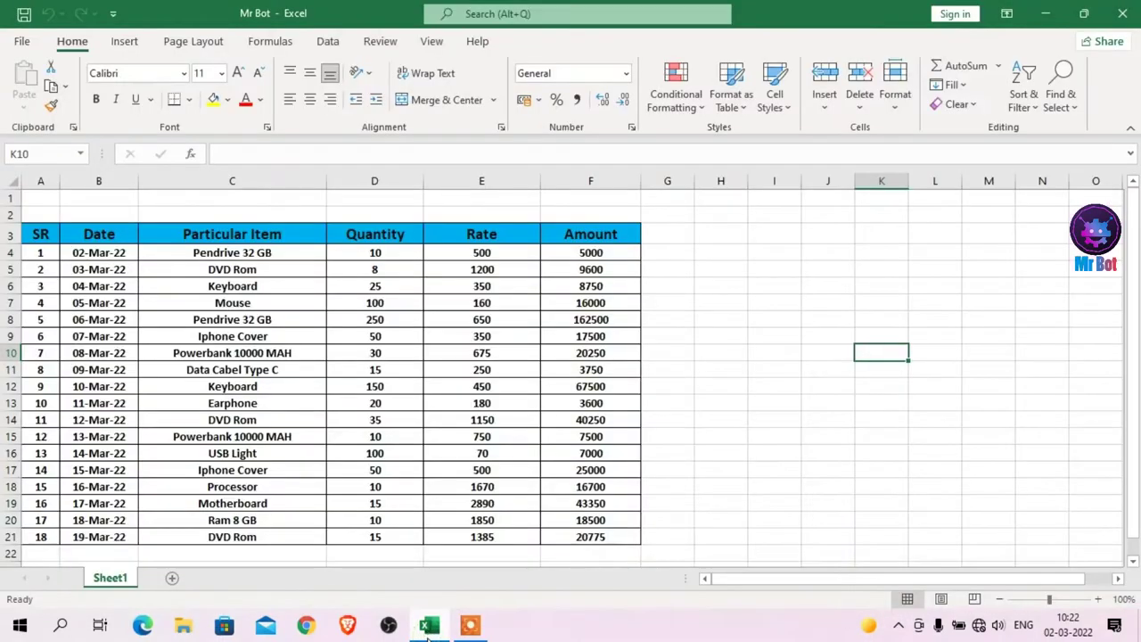
{"action": "left_click", "coordinate": [677, 339]}
{"action": "left_click", "coordinate": [808, 249]}
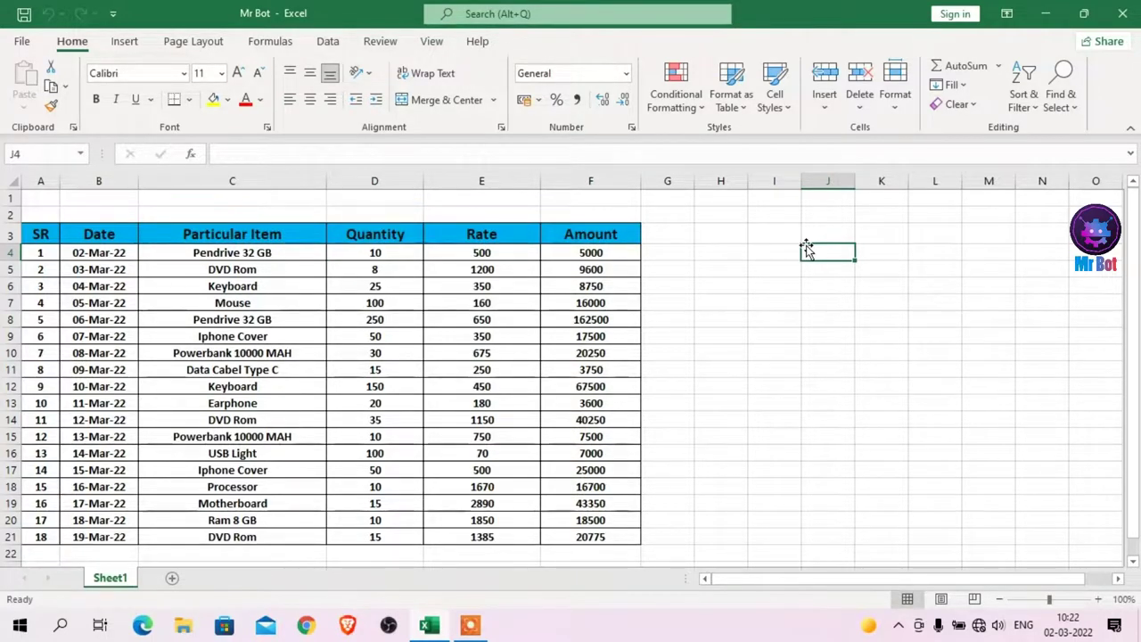
{"action": "left_click", "coordinate": [775, 269]}
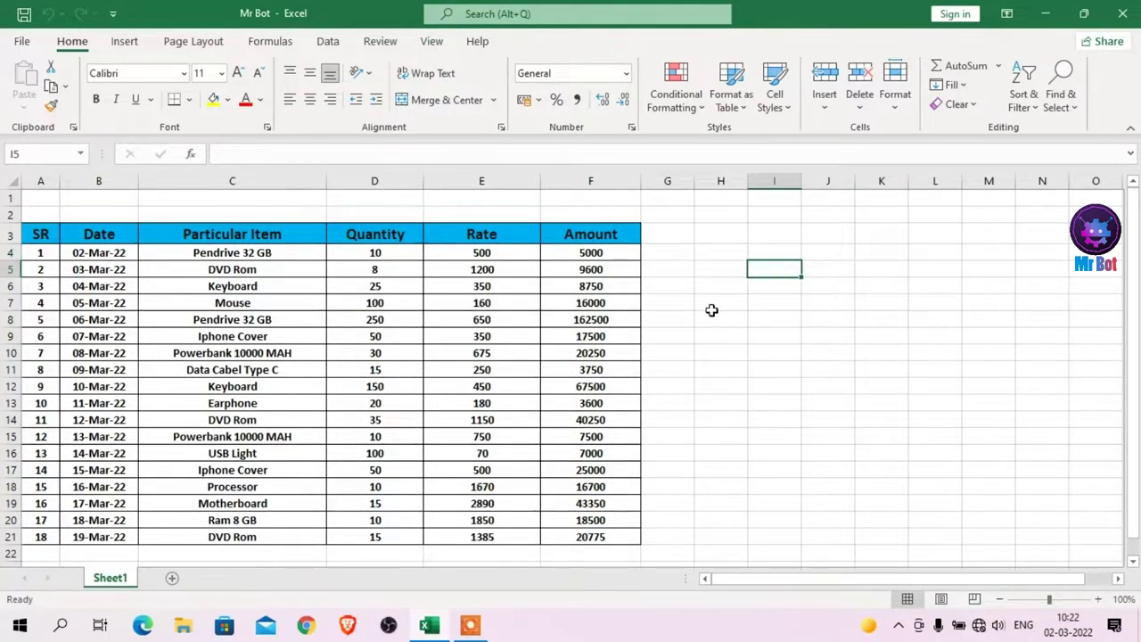
{"action": "left_click", "coordinate": [211, 301]}
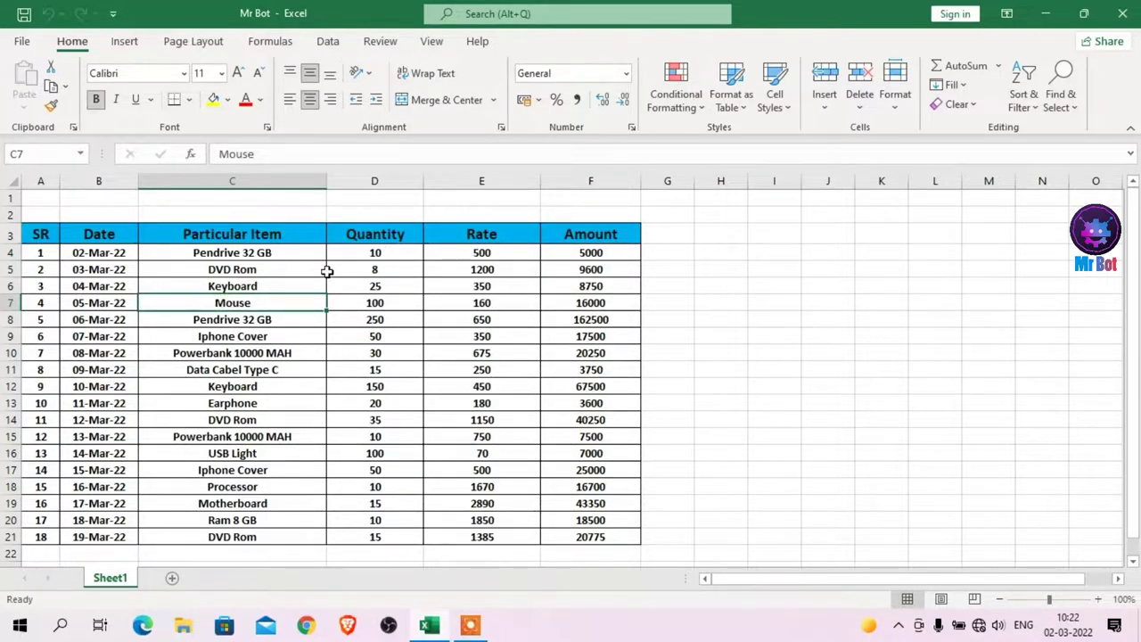
{"action": "left_click", "coordinate": [419, 304]}
{"action": "left_click", "coordinate": [226, 271]}
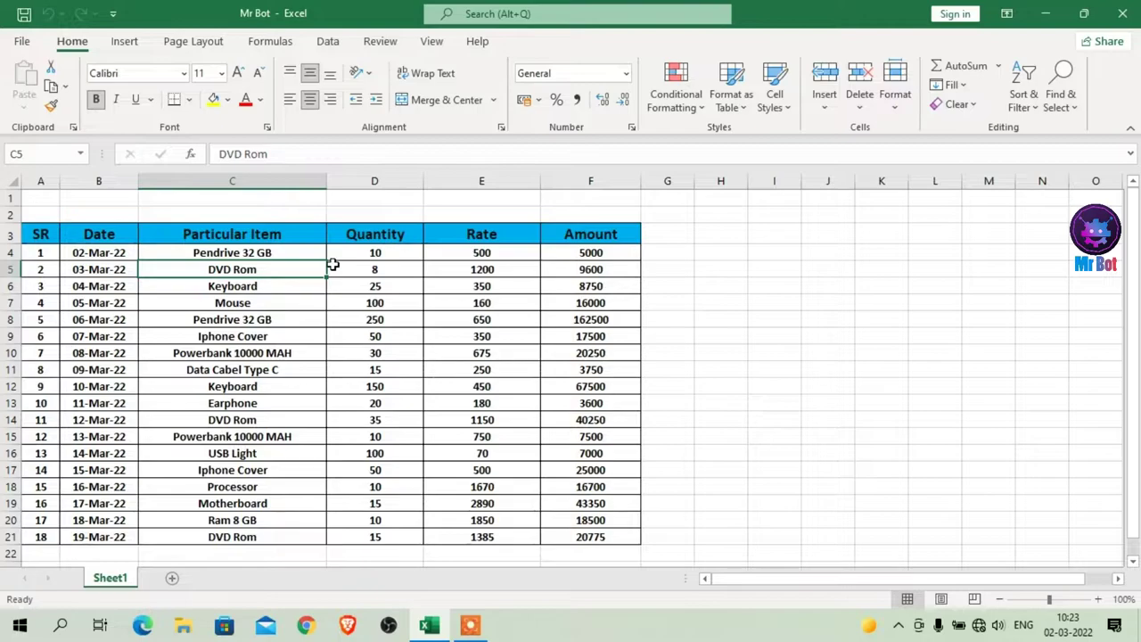
{"action": "left_click", "coordinate": [392, 273]}
{"action": "left_click", "coordinate": [531, 276]}
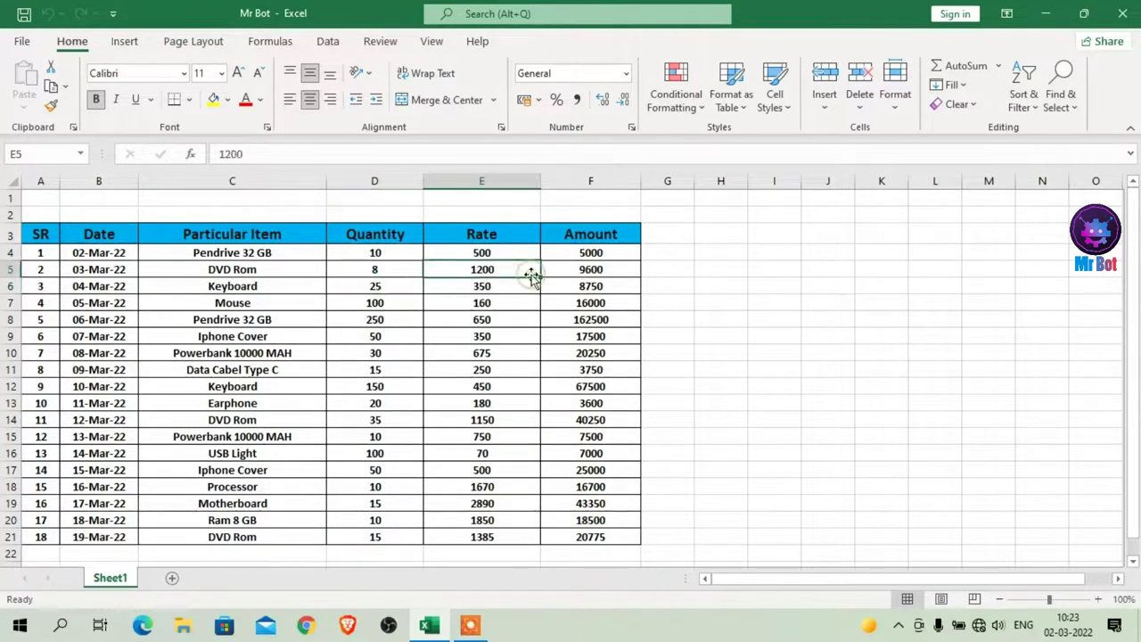
{"action": "left_click", "coordinate": [624, 273]}
{"action": "left_click", "coordinate": [742, 275]}
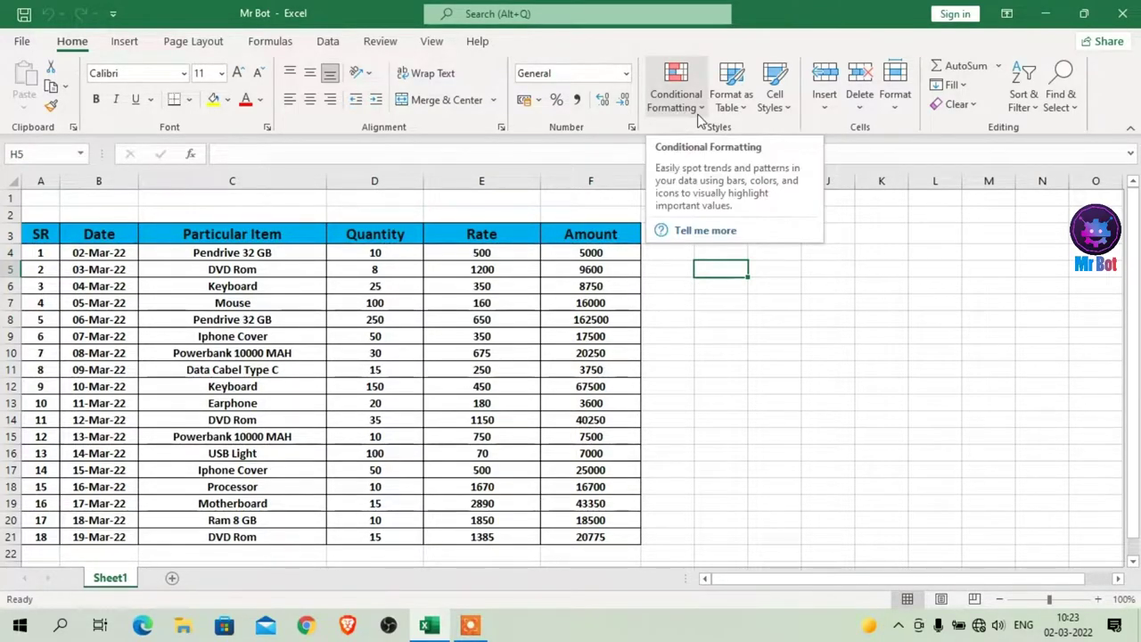
{"action": "left_click", "coordinate": [699, 118]}
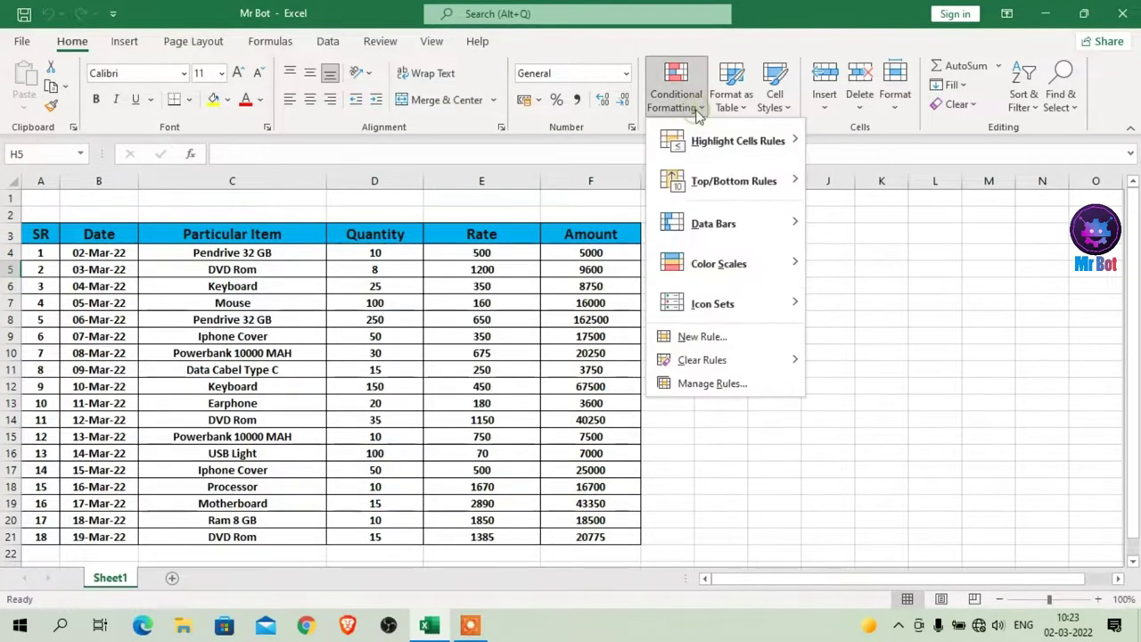
{"action": "mouse_move", "coordinate": [738, 141]}
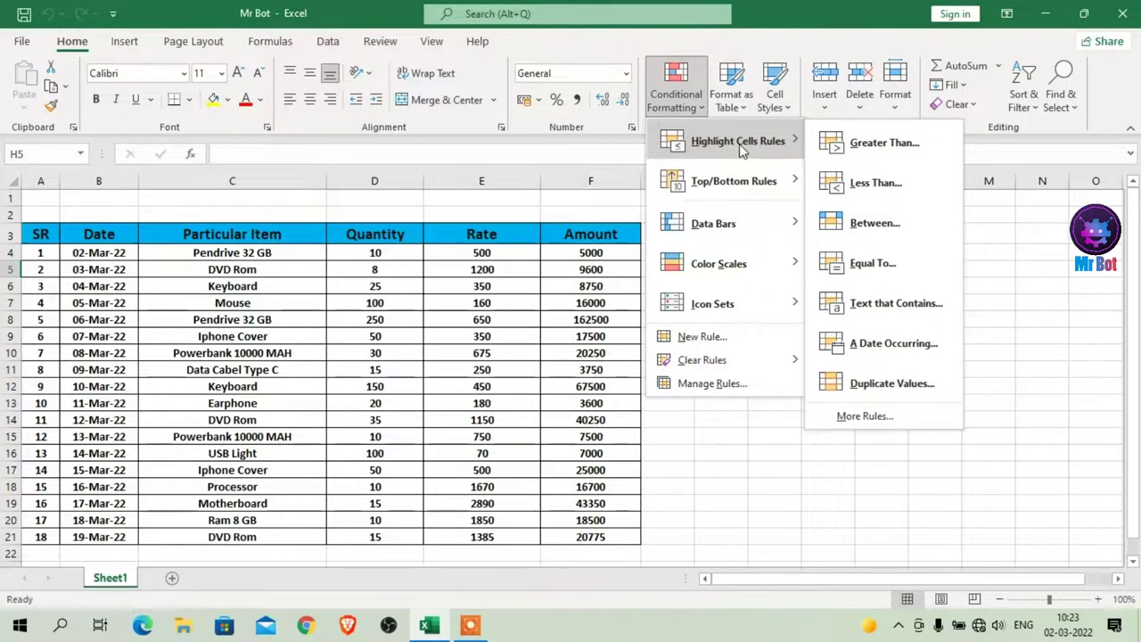
{"action": "left_click", "coordinate": [885, 145]}
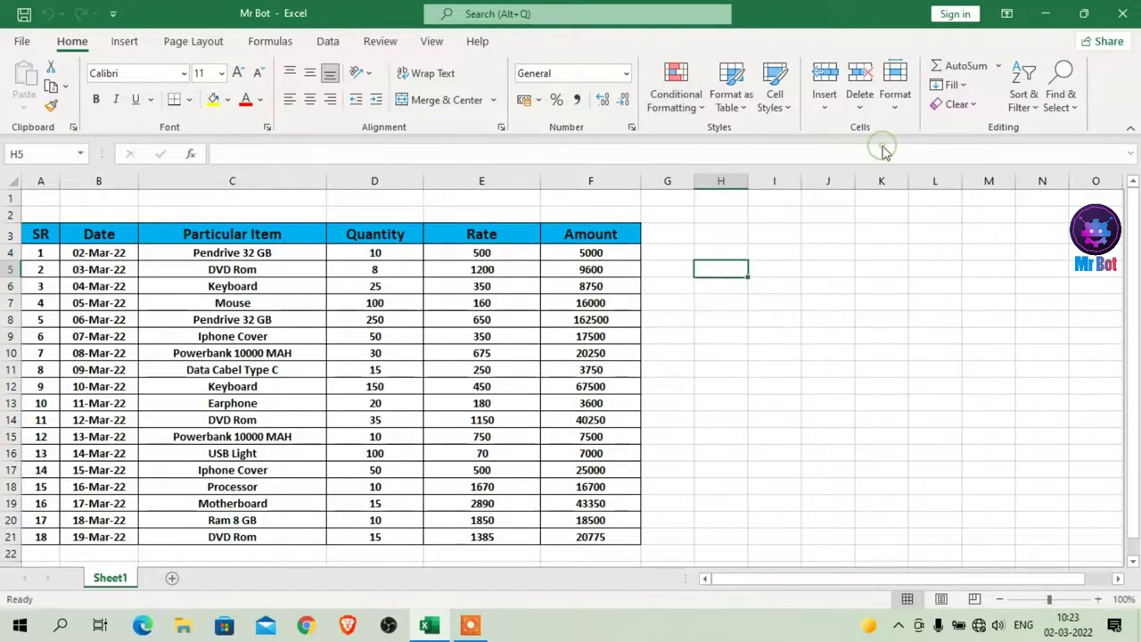
{"action": "left_click_drag", "start_coordinate": [800, 239], "coordinate": [663, 263]}
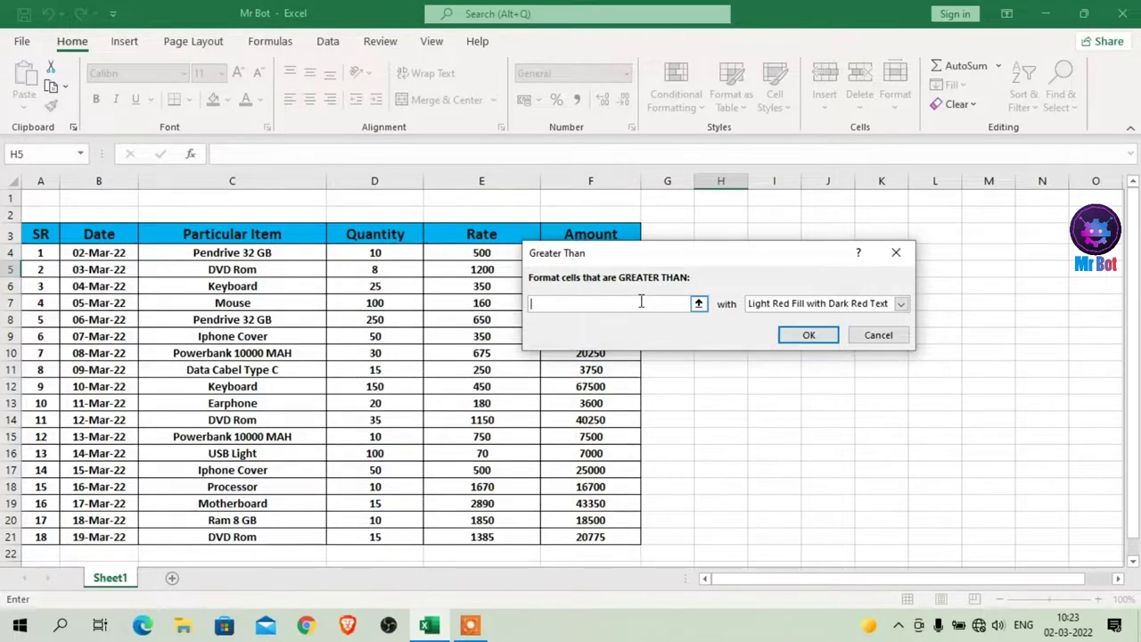
{"action": "left_click", "coordinate": [893, 337]}
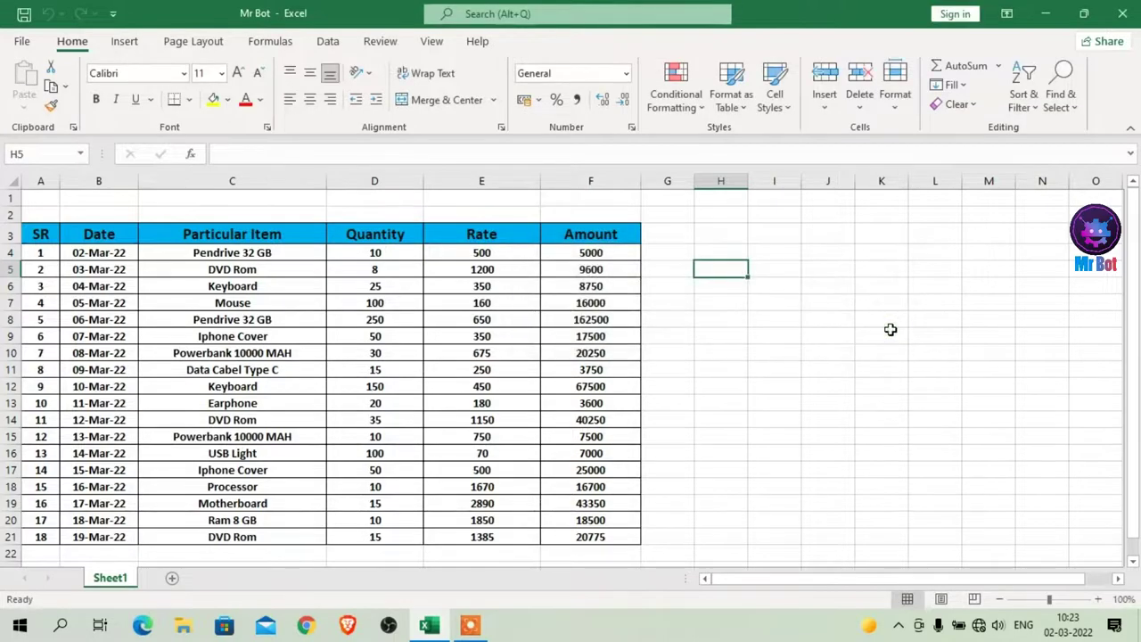
{"action": "left_click", "coordinate": [658, 349]}
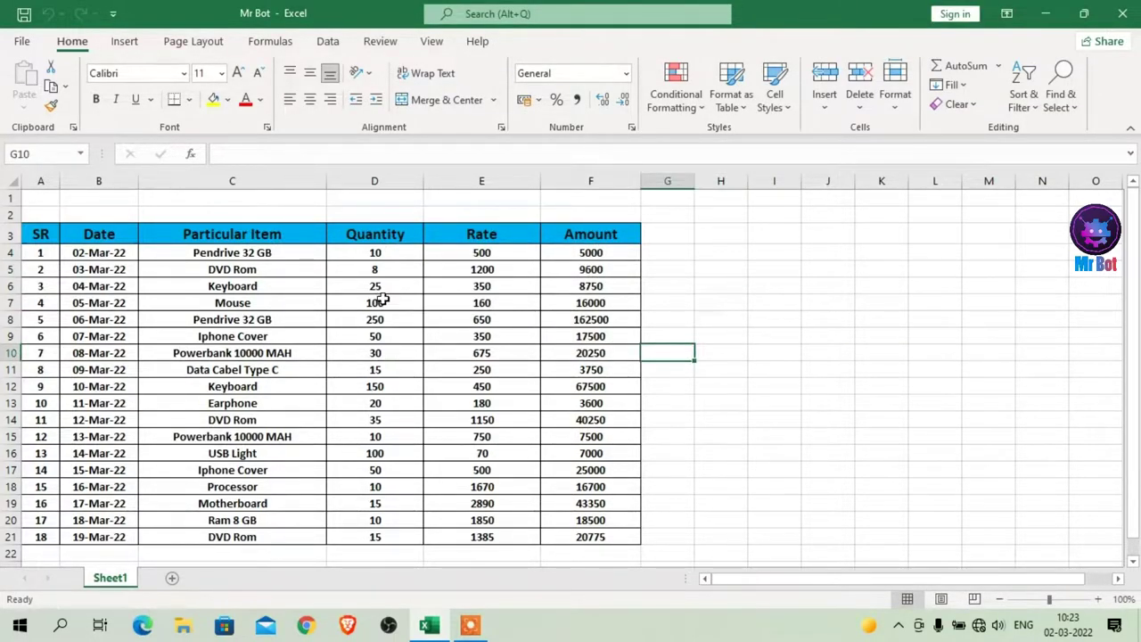
- Select the Quantity cells D4:D21 and bring up the Highlight Cells Rules options
{"action": "left_click", "coordinate": [348, 254]}
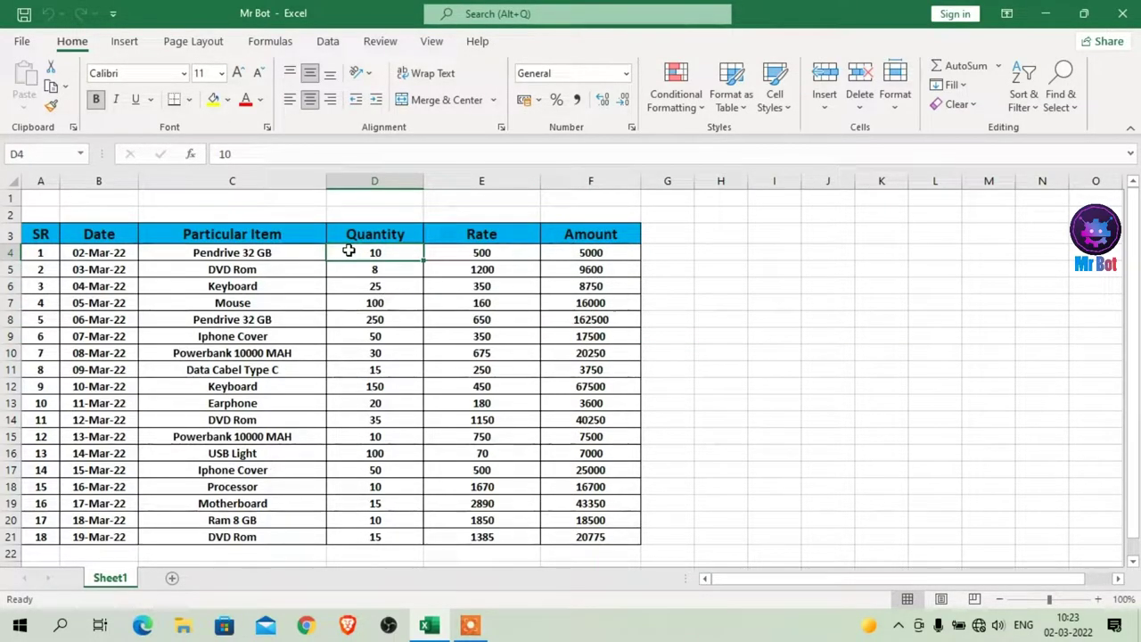
{"action": "key", "text": "shift+Down"}
{"action": "key", "text": "shift+Down"}
{"action": "key", "text": "shift+Down"}
{"action": "key", "text": "shift+Down"}
{"action": "key", "text": "shift+Down"}
{"action": "key", "text": "shift+Down"}
{"action": "key", "text": "shift+Down"}
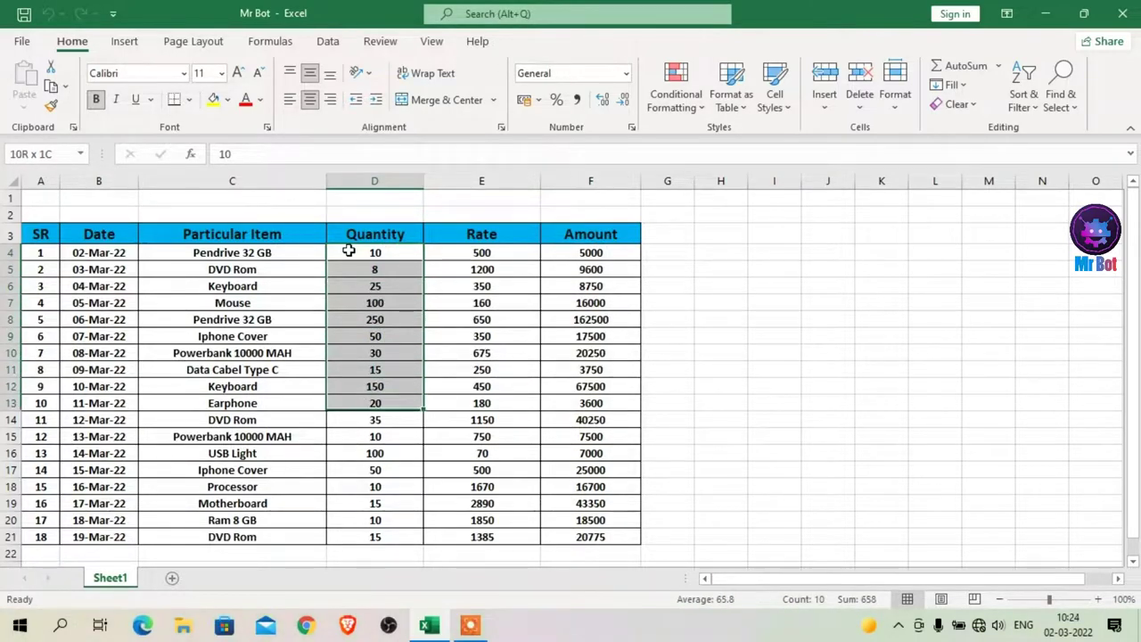
{"action": "key", "text": "shift+Down"}
{"action": "key", "text": "shift+Down"}
{"action": "key", "text": "shift+Down"}
{"action": "key", "text": "shift+Down"}
{"action": "key", "text": "shift+Down"}
{"action": "key", "text": "shift+Down"}
{"action": "key", "text": "shift+Down"}
{"action": "key", "text": "shift+Down"}
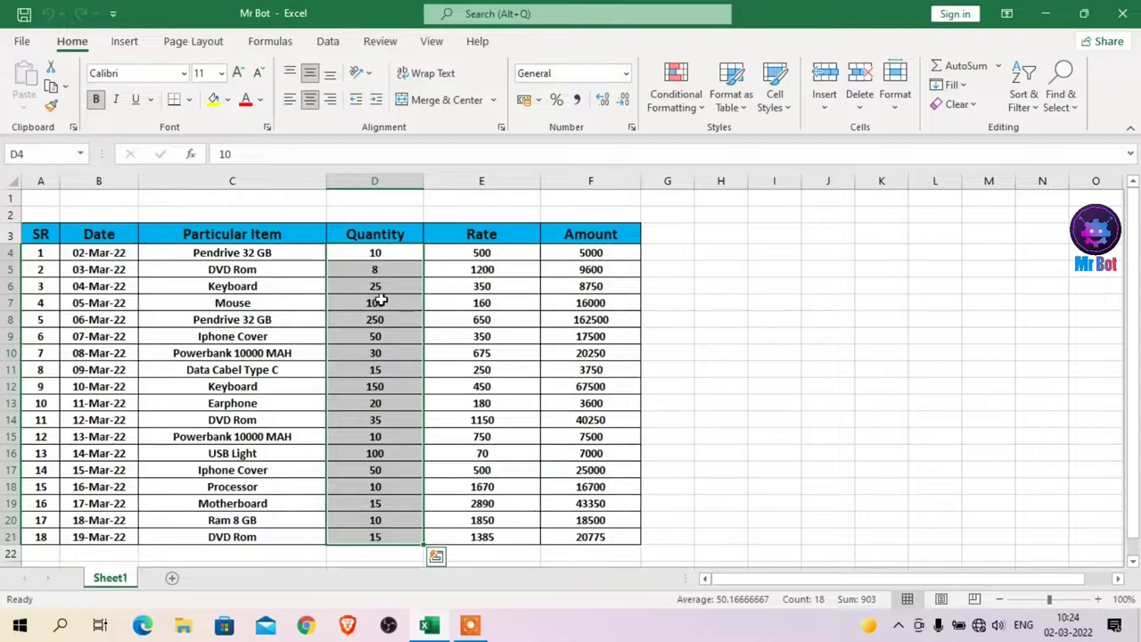
{"action": "left_click", "coordinate": [702, 111]}
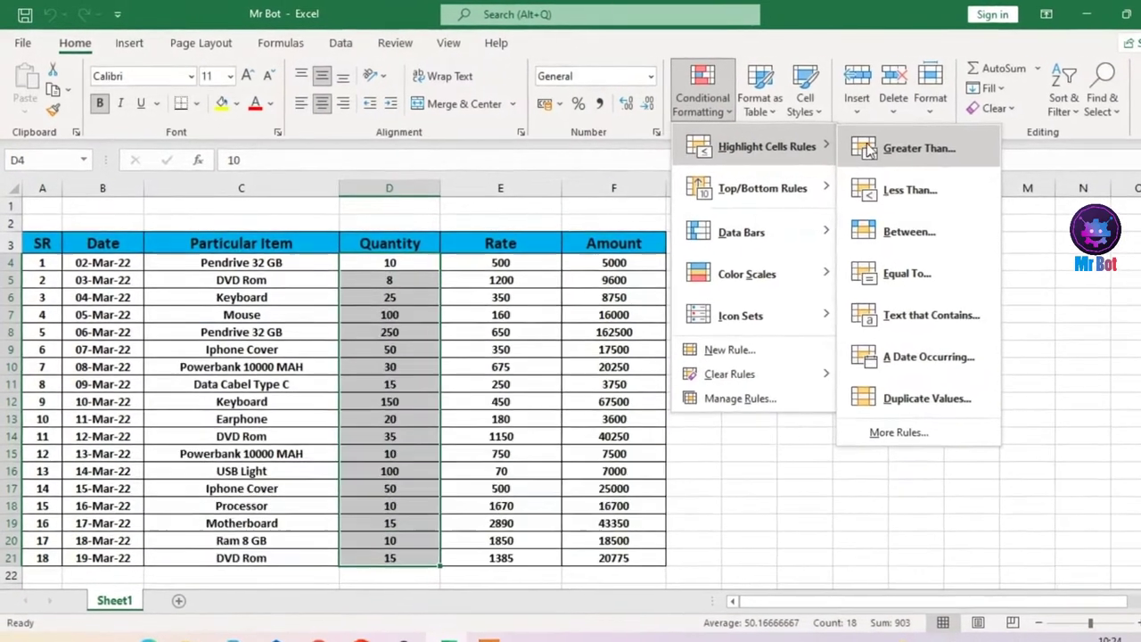
- Start a Greater Than rule, move its dialog off the column, and enter 20 as the threshold
{"action": "left_click", "coordinate": [870, 149]}
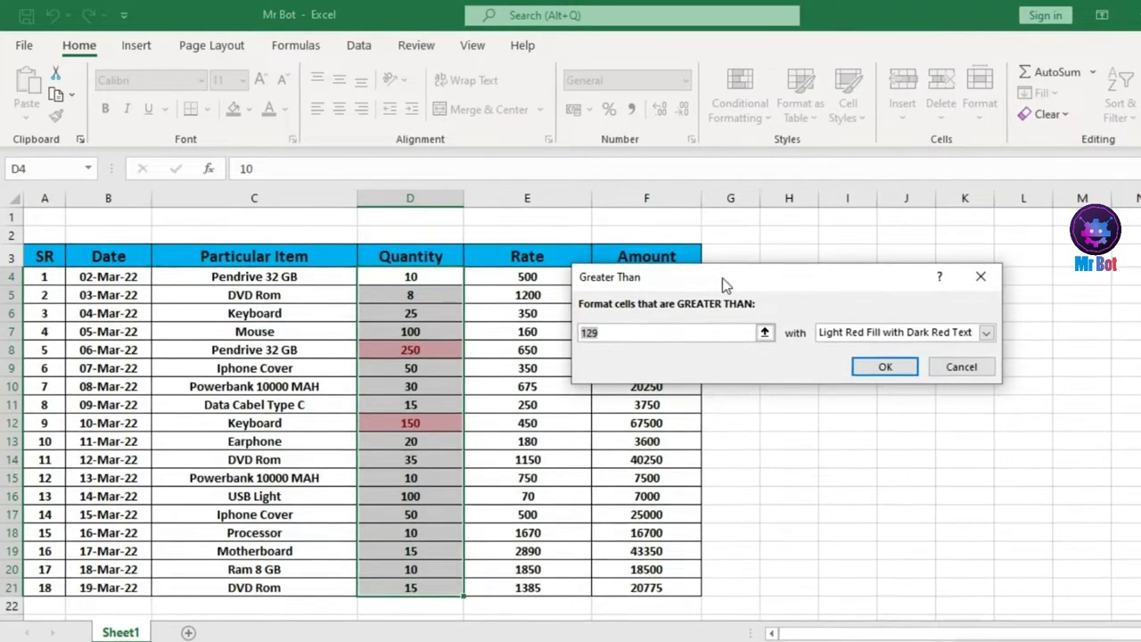
{"action": "left_click_drag", "start_coordinate": [723, 278], "coordinate": [822, 246]}
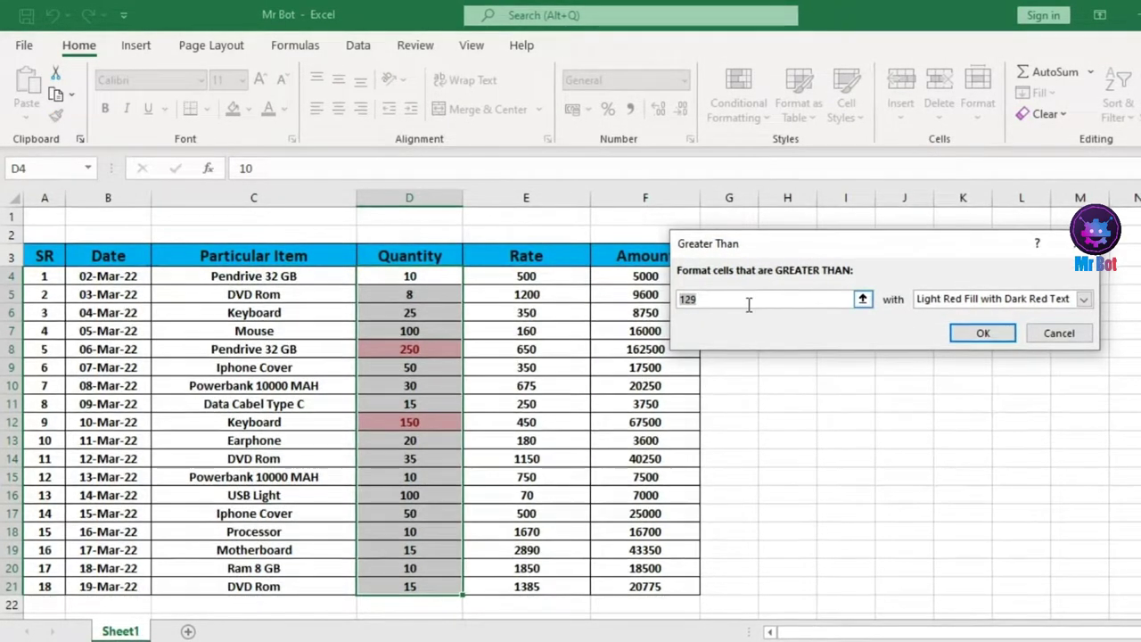
{"action": "type", "text": "20"}
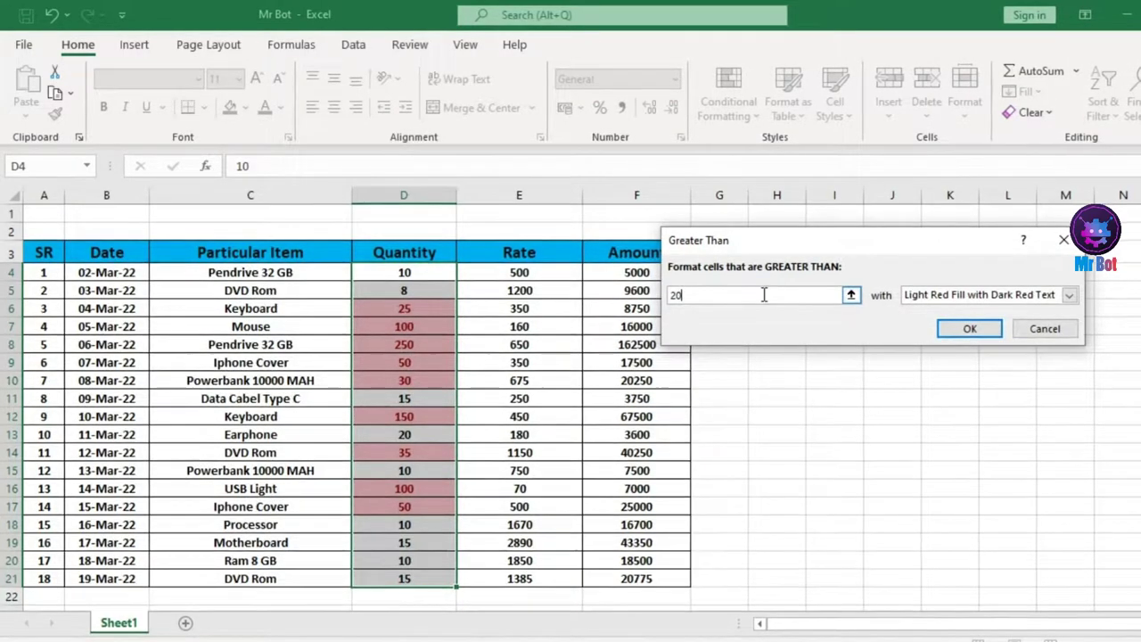
- Preview Yellow Fill, then Light Red Fill, for the greater-than-20 rule before choosing Custom Format
{"action": "left_click", "coordinate": [1068, 295]}
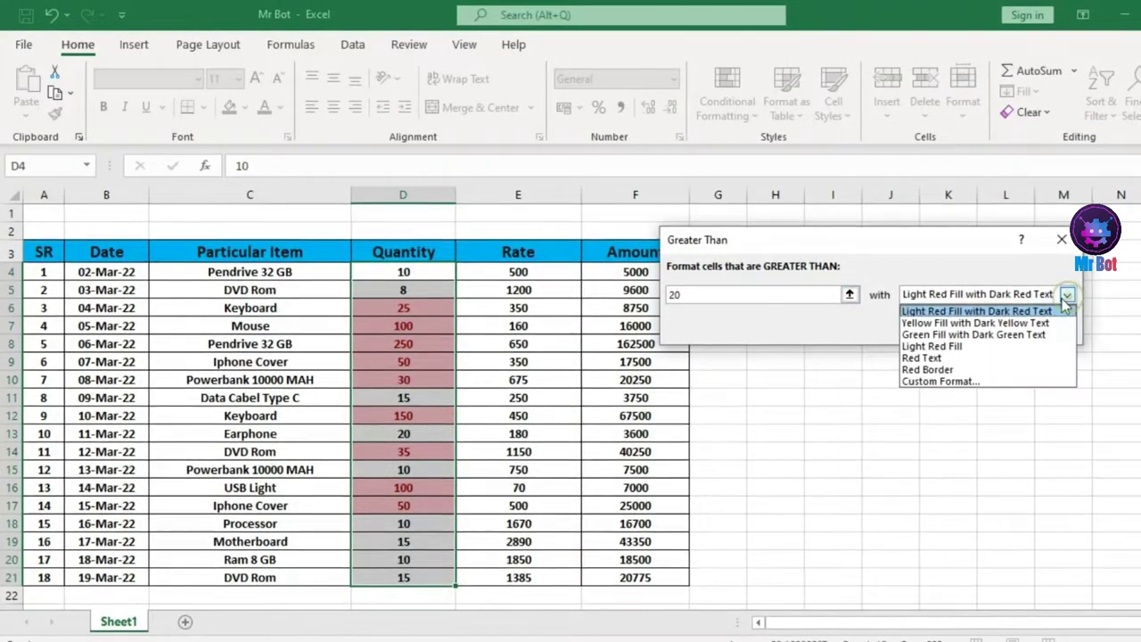
{"action": "left_click", "coordinate": [968, 321]}
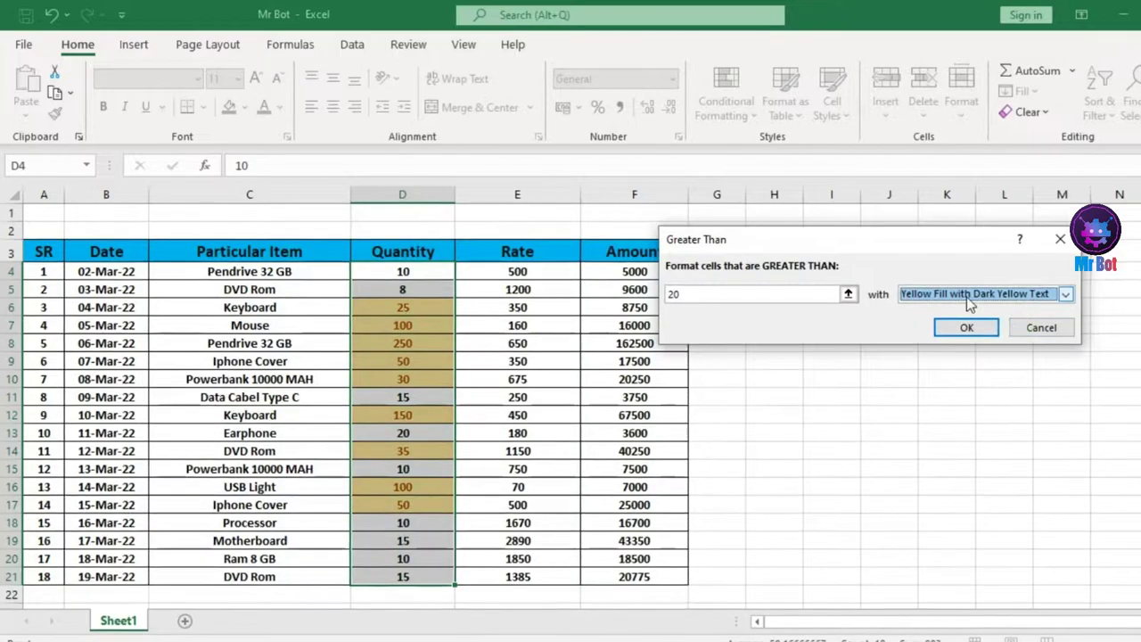
{"action": "left_click", "coordinate": [1064, 294]}
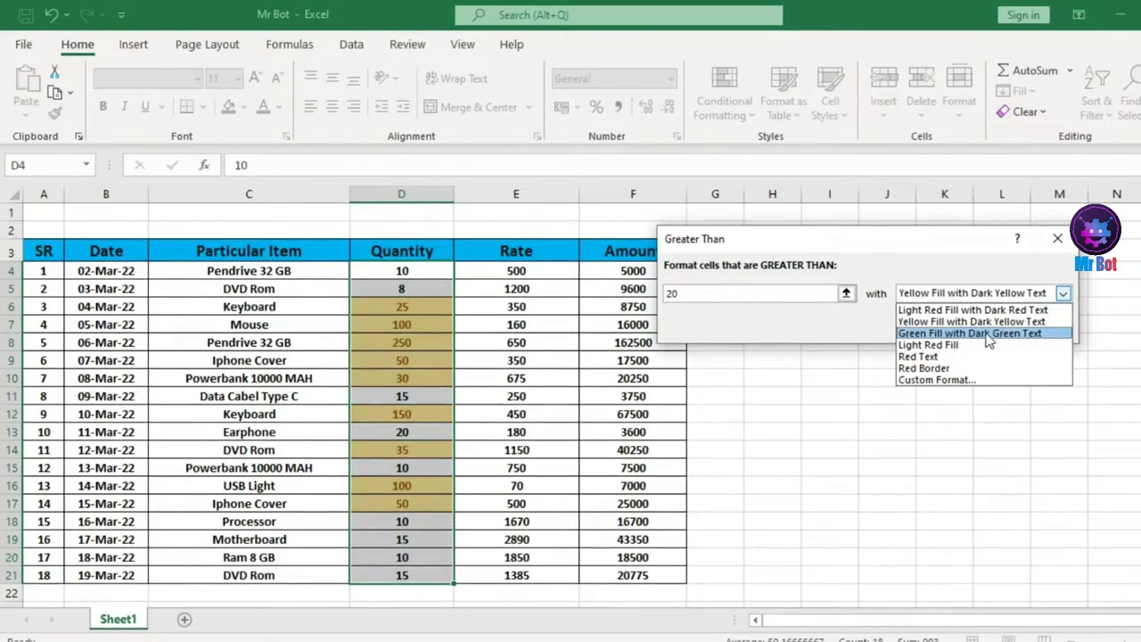
{"action": "left_click", "coordinate": [929, 344]}
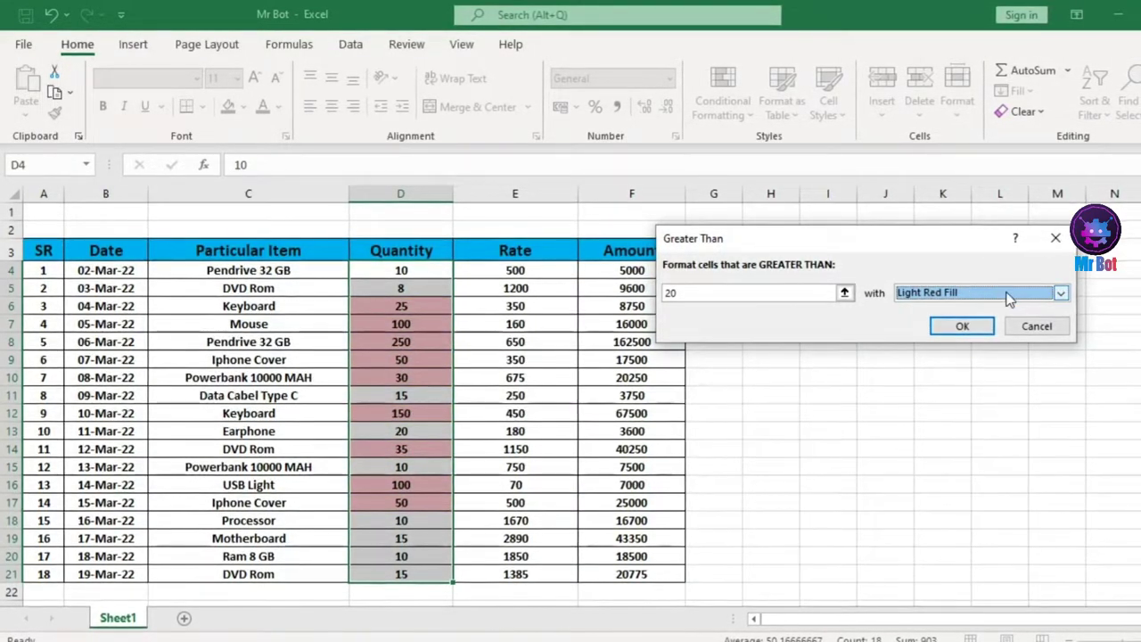
{"action": "left_click", "coordinate": [1059, 293]}
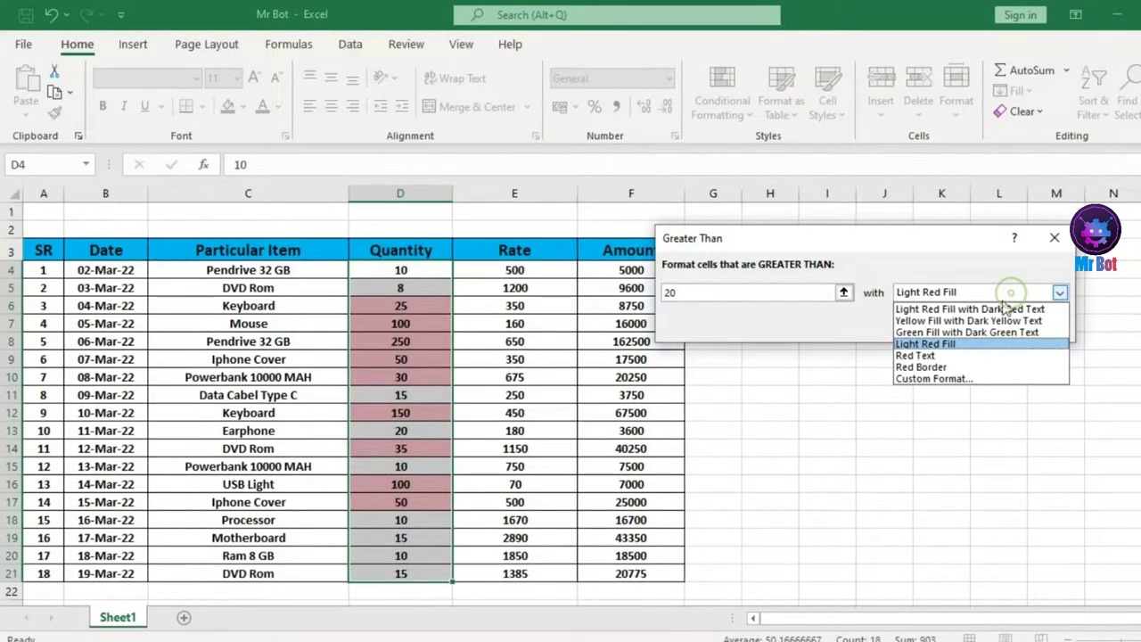
{"action": "left_click", "coordinate": [931, 378]}
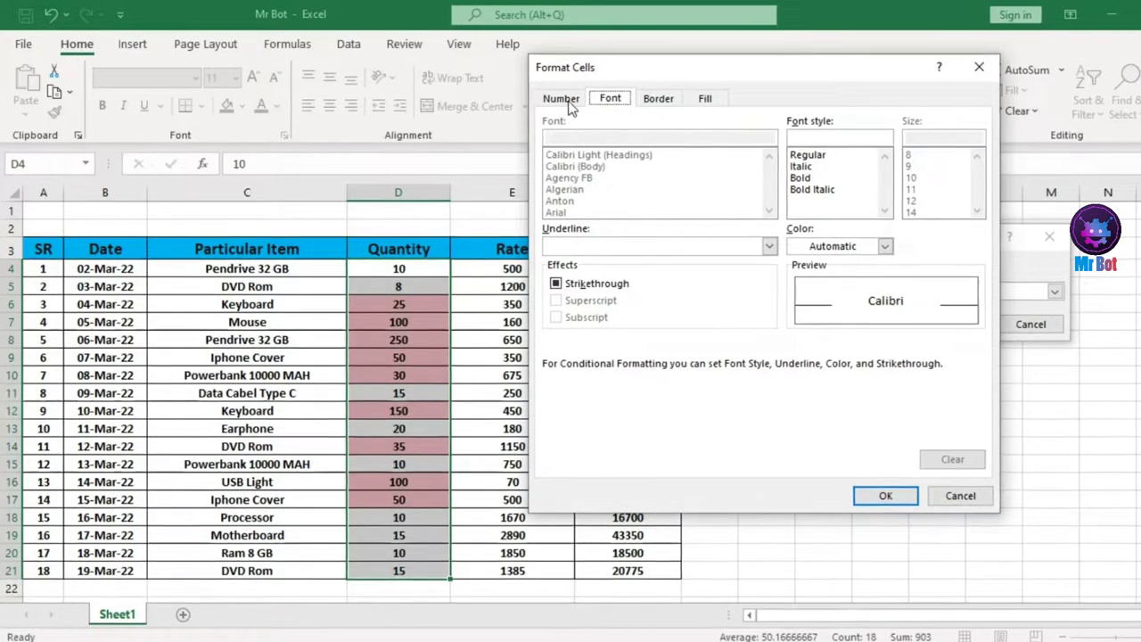
- Look through the Number, Border and Fill tabs of Format Cells, then cancel without changes
{"action": "left_click", "coordinate": [562, 98]}
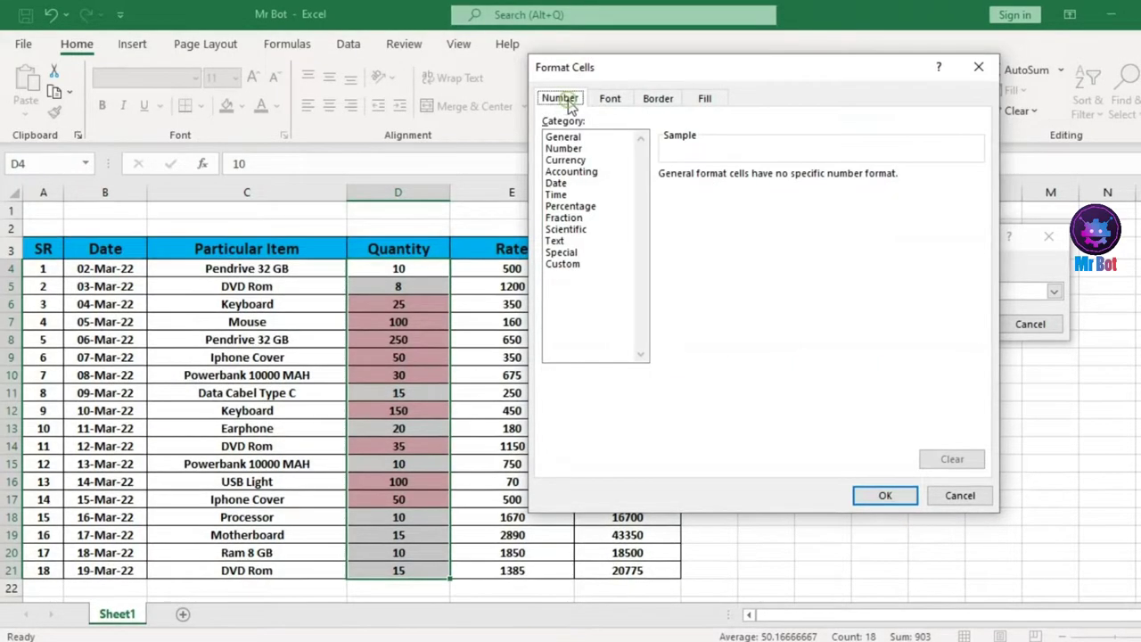
{"action": "left_click", "coordinate": [657, 98]}
{"action": "left_click", "coordinate": [705, 98]}
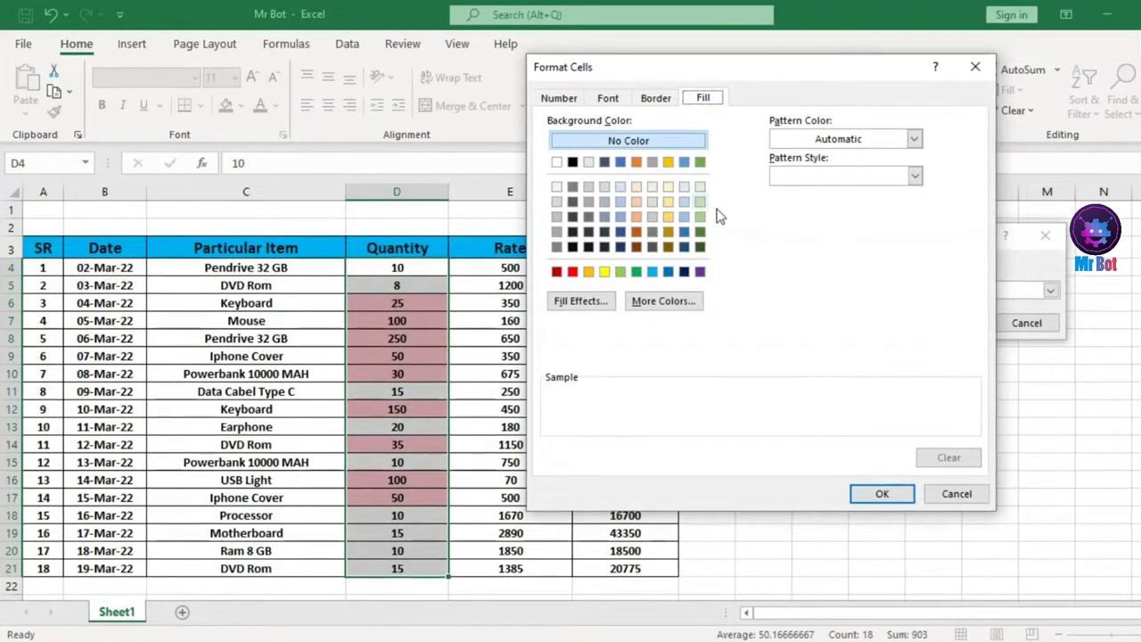
{"action": "left_click", "coordinate": [956, 495]}
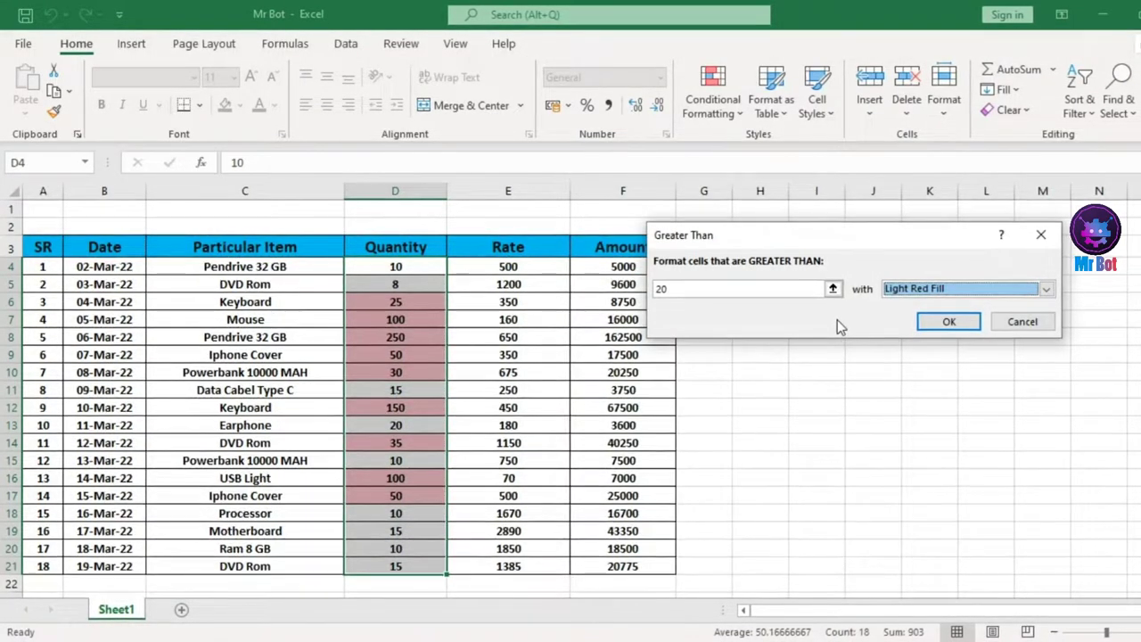
- Choose Light Red Fill with Dark Red Text for quantities above 20 and apply the rule
{"action": "left_click", "coordinate": [959, 288]}
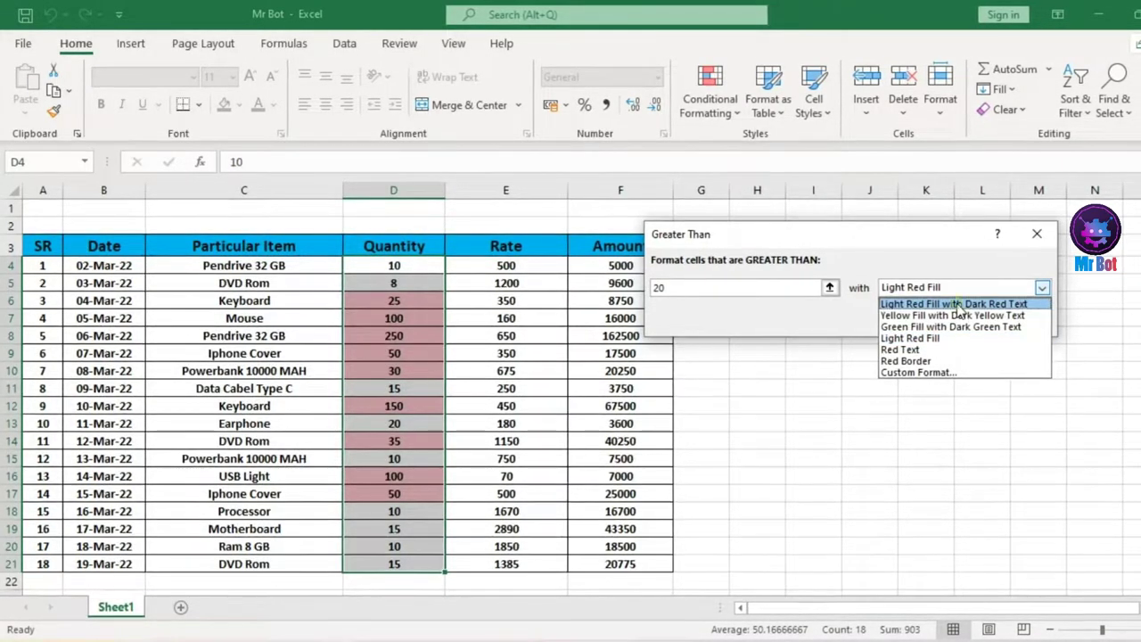
{"action": "left_click", "coordinate": [958, 305]}
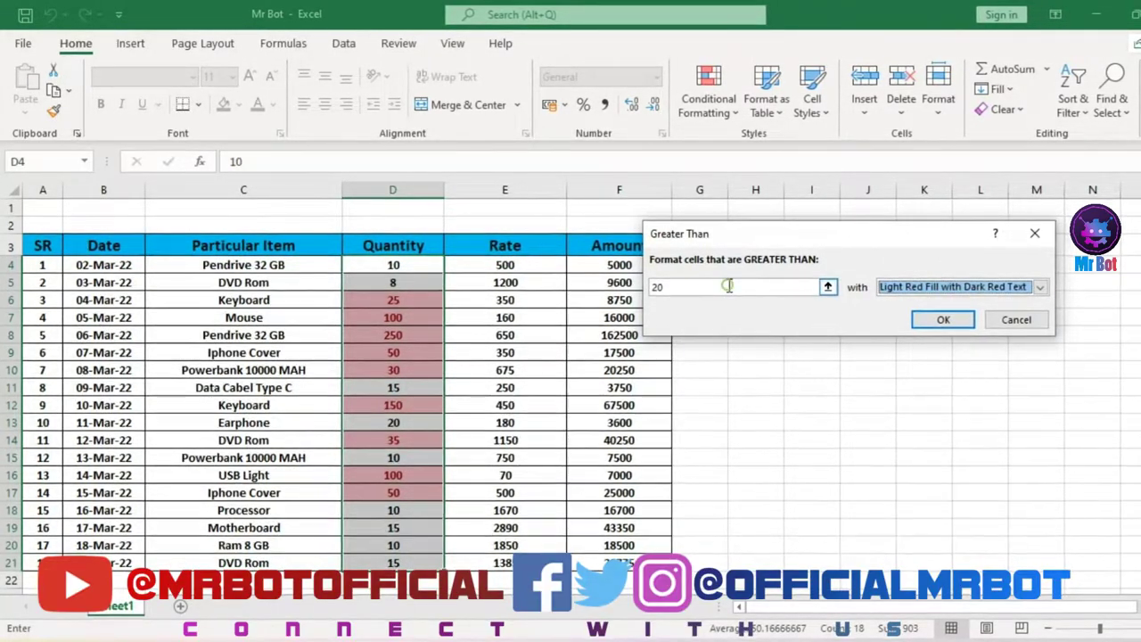
{"action": "left_click", "coordinate": [732, 286]}
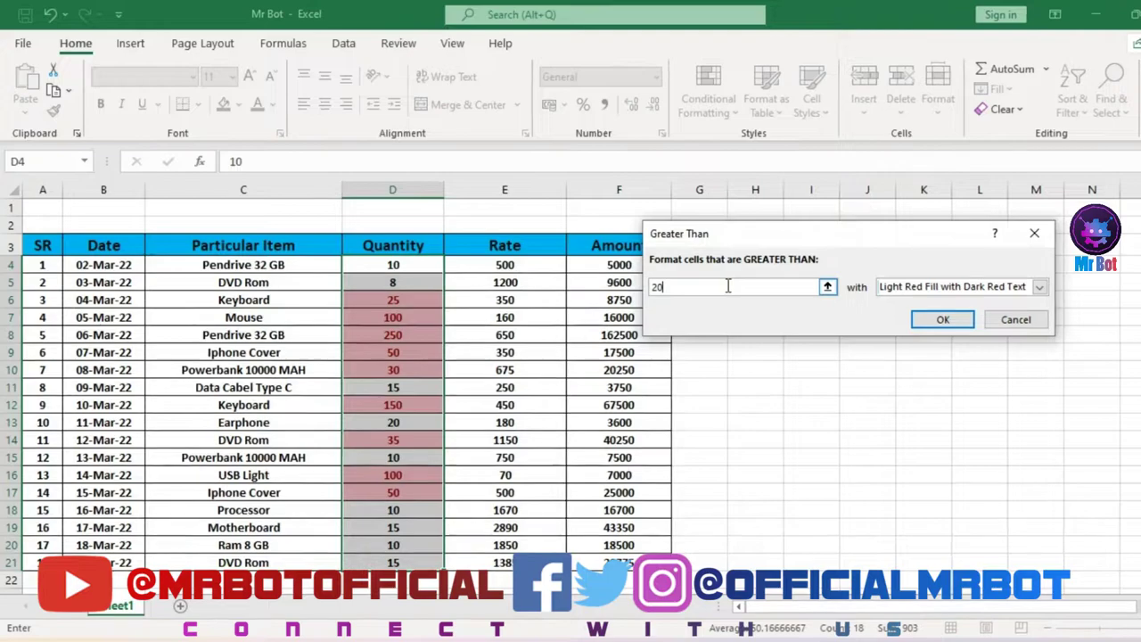
{"action": "left_click", "coordinate": [937, 319]}
{"action": "left_click", "coordinate": [518, 344]}
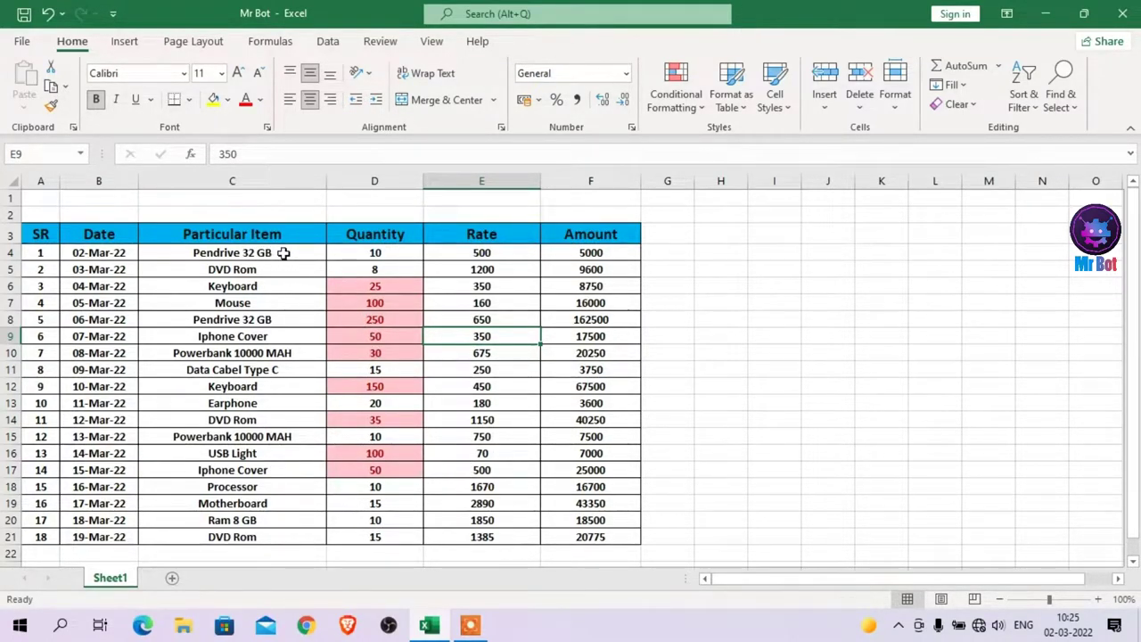
- Change the first Quantity in D4 from 10 to 30
{"action": "left_click", "coordinate": [378, 255]}
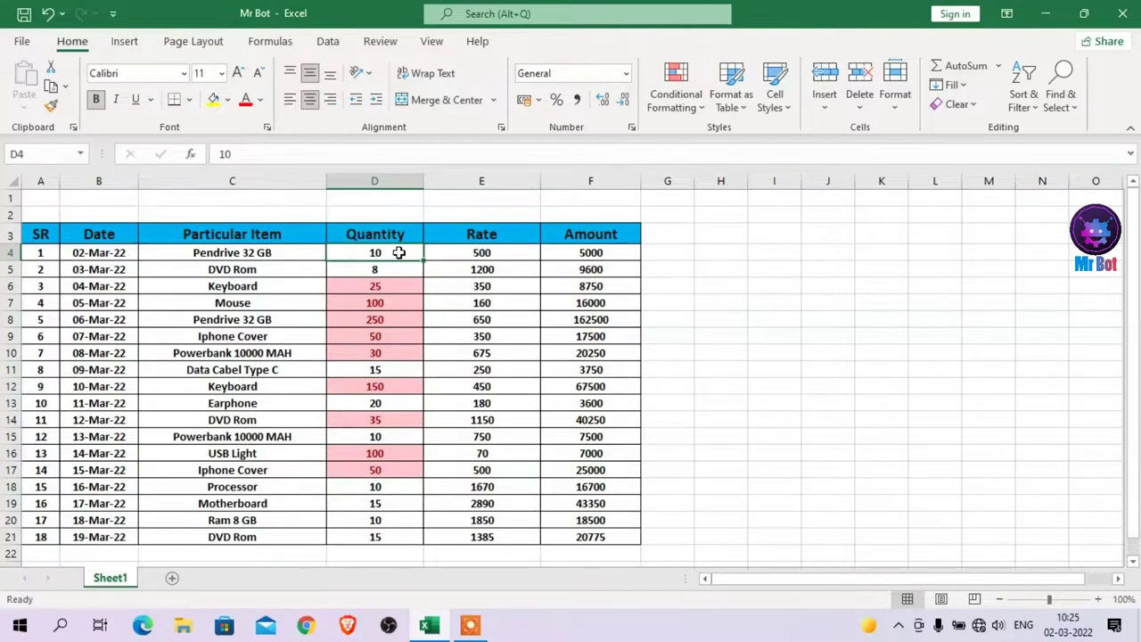
{"action": "type", "text": "30"}
{"action": "key", "text": "Return"}
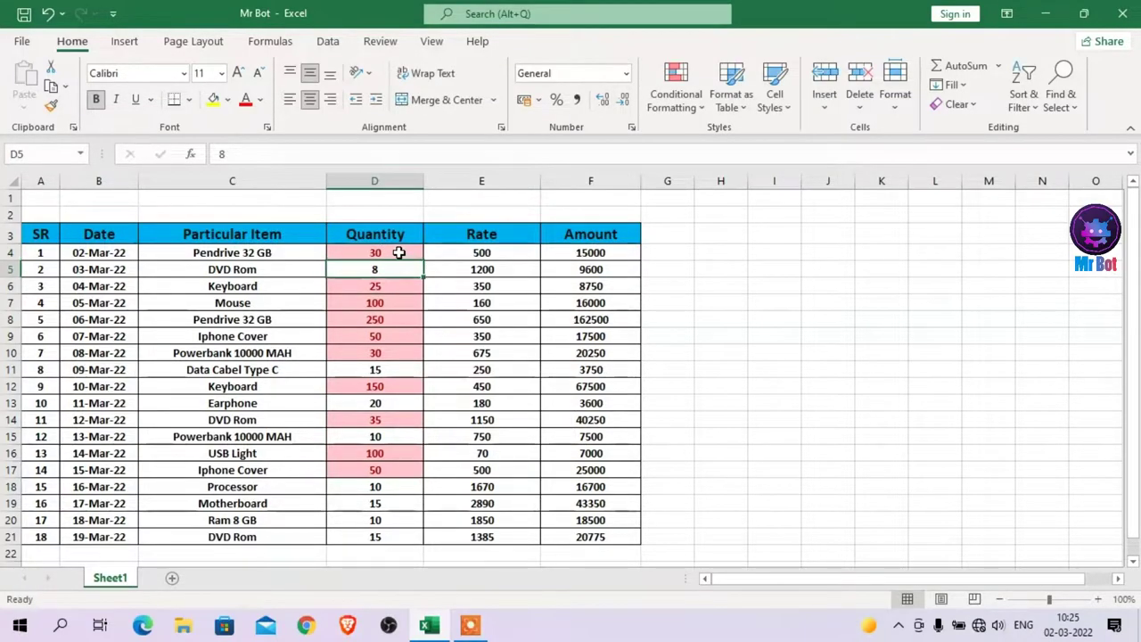
- Check the highlighting on cells D4, D5, D10, D17 and D20
{"action": "left_click", "coordinate": [375, 251]}
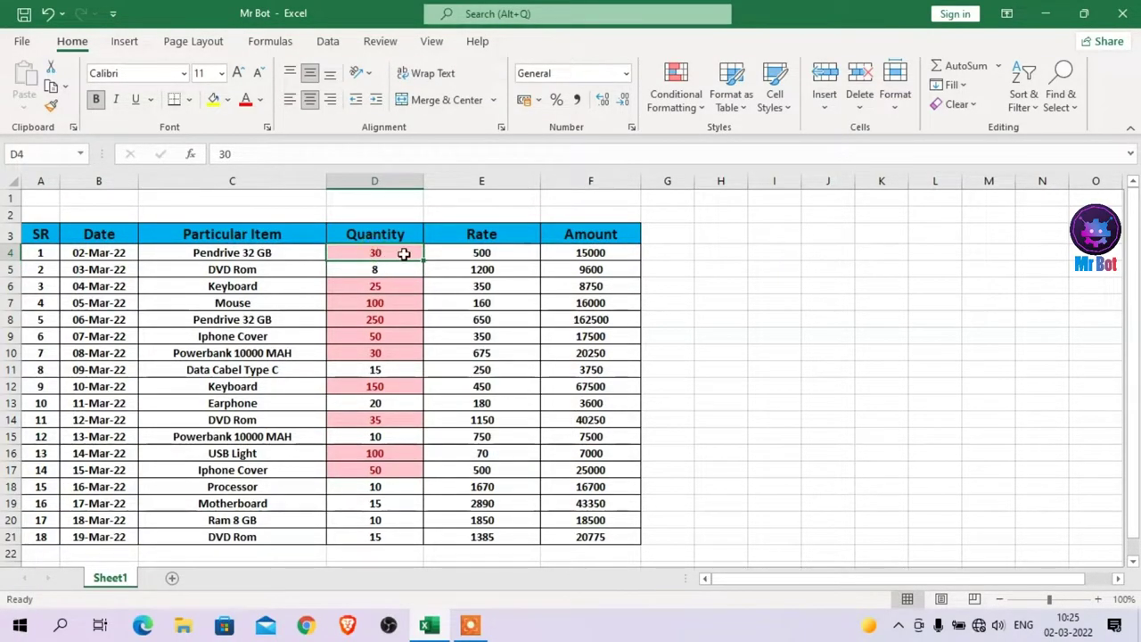
{"action": "left_click", "coordinate": [379, 270]}
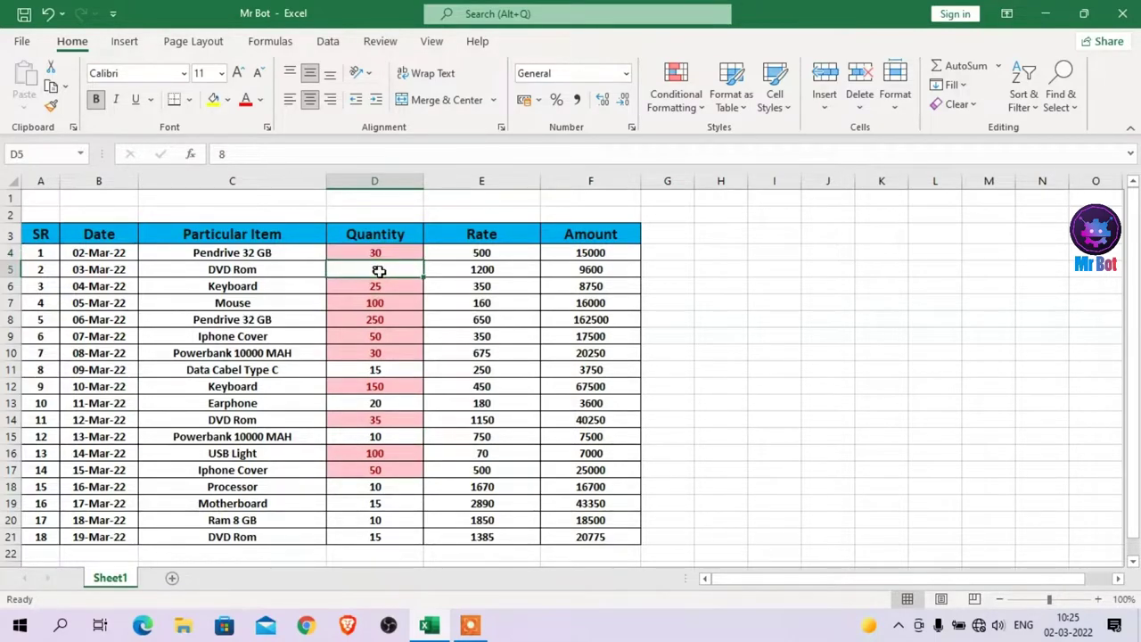
{"action": "left_click", "coordinate": [375, 350]}
{"action": "left_click", "coordinate": [382, 462]}
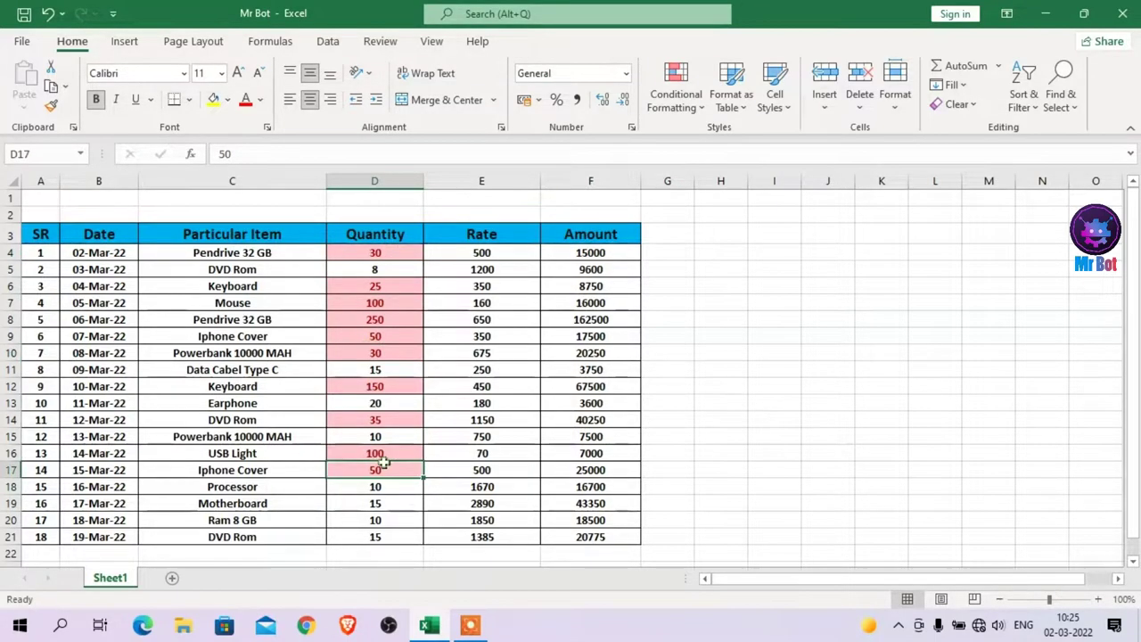
{"action": "left_click", "coordinate": [367, 518]}
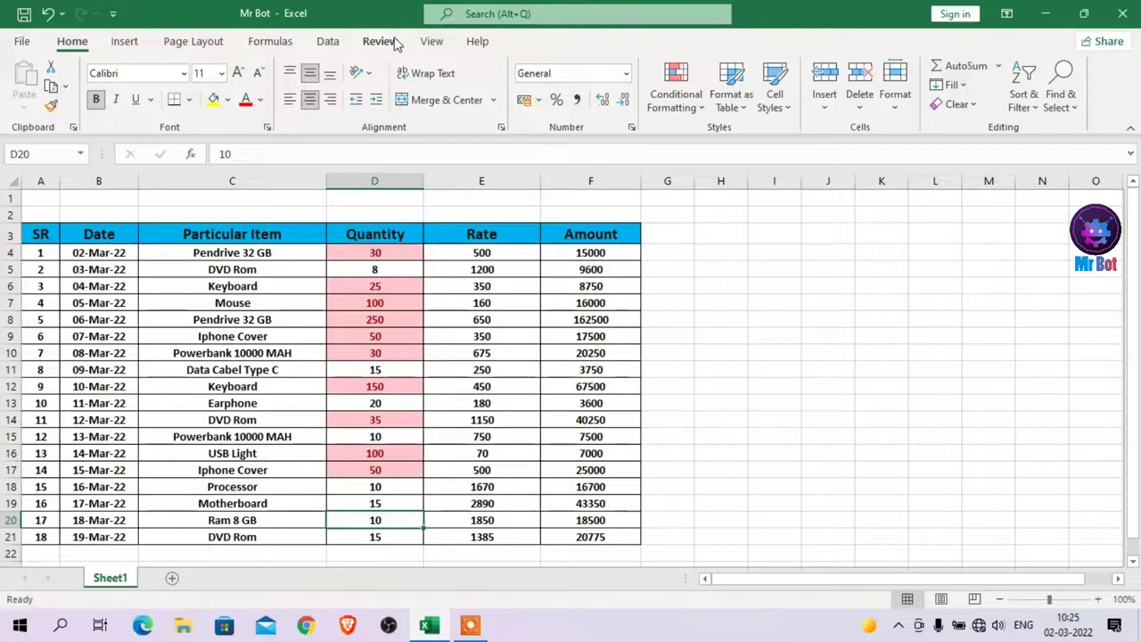
- Clear all conditional formatting rules from the entire sheet and select a cell outside the Quantity column
{"action": "left_click", "coordinate": [699, 114]}
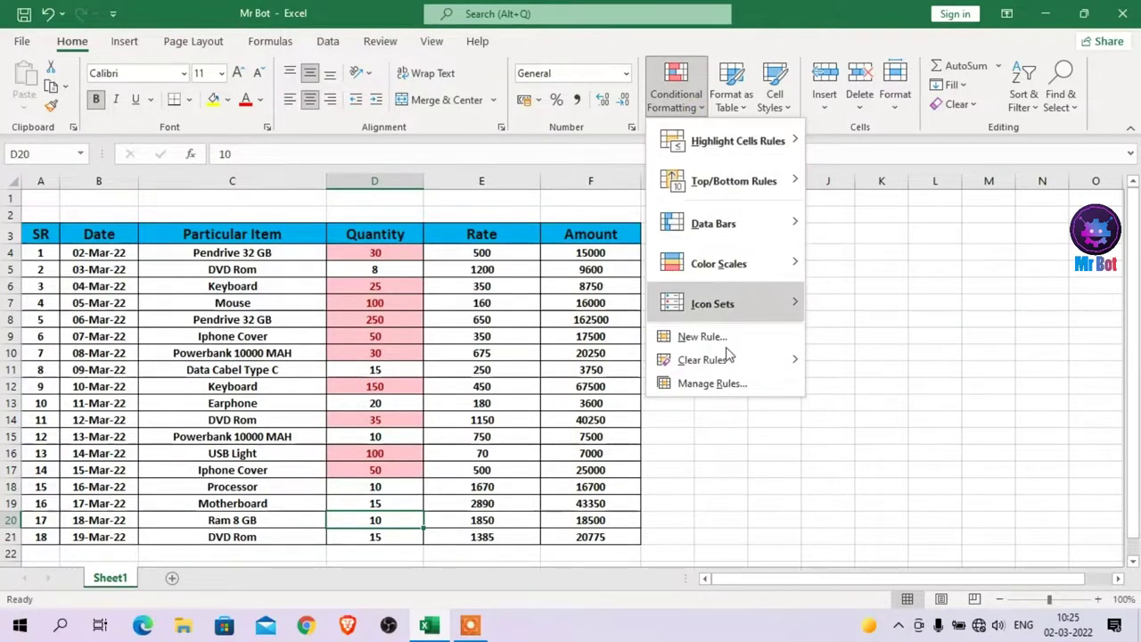
{"action": "mouse_move", "coordinate": [770, 394]}
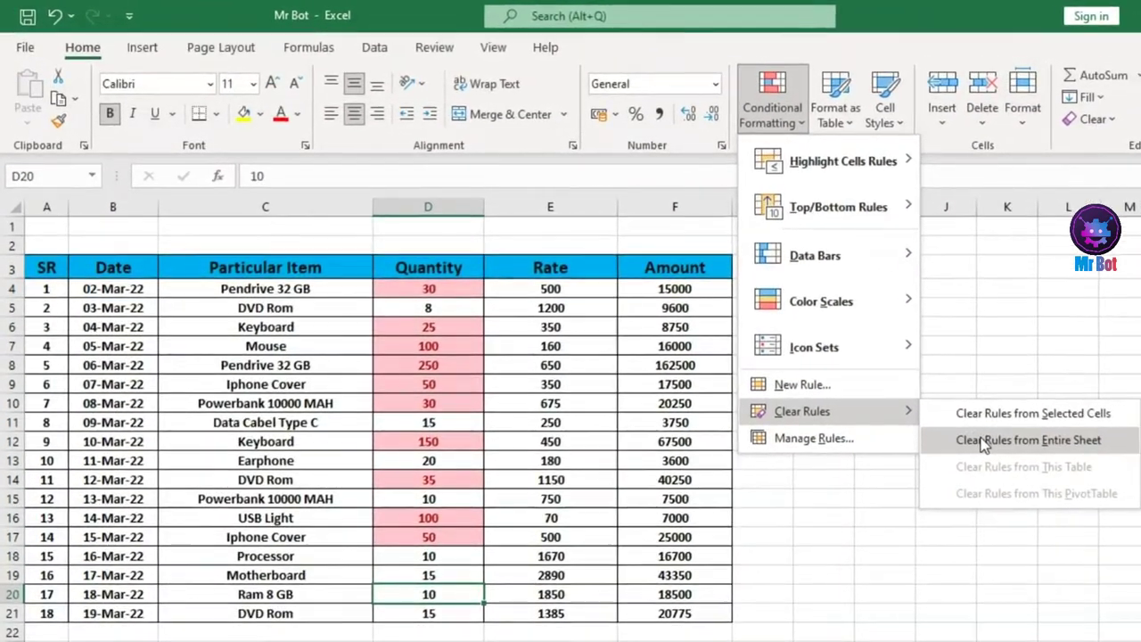
{"action": "left_click", "coordinate": [983, 443]}
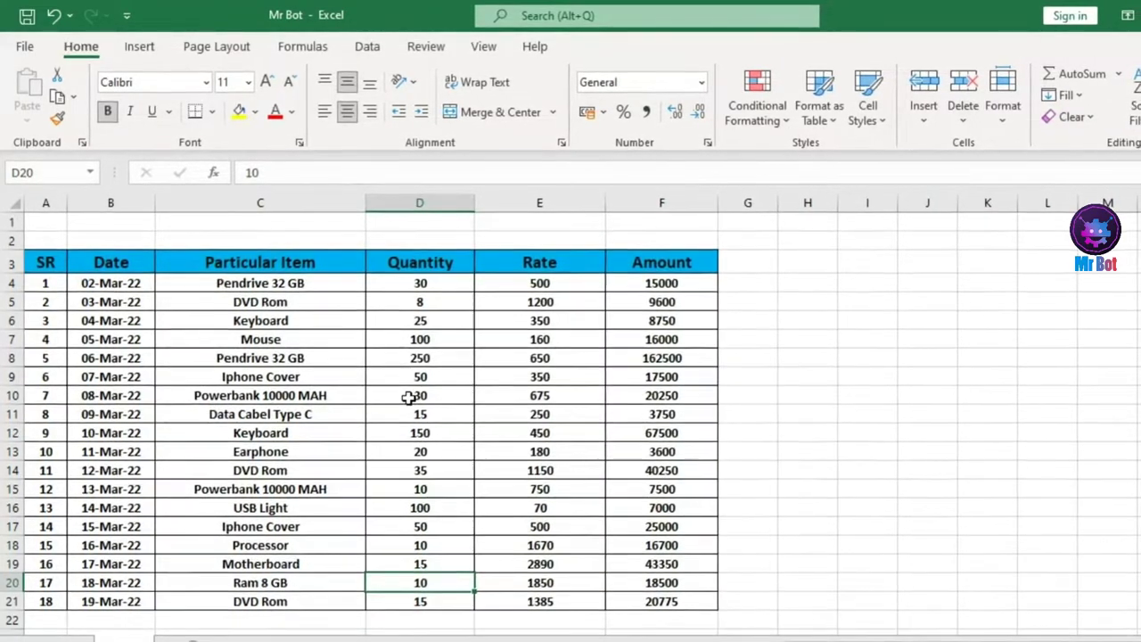
{"action": "left_click", "coordinate": [559, 381]}
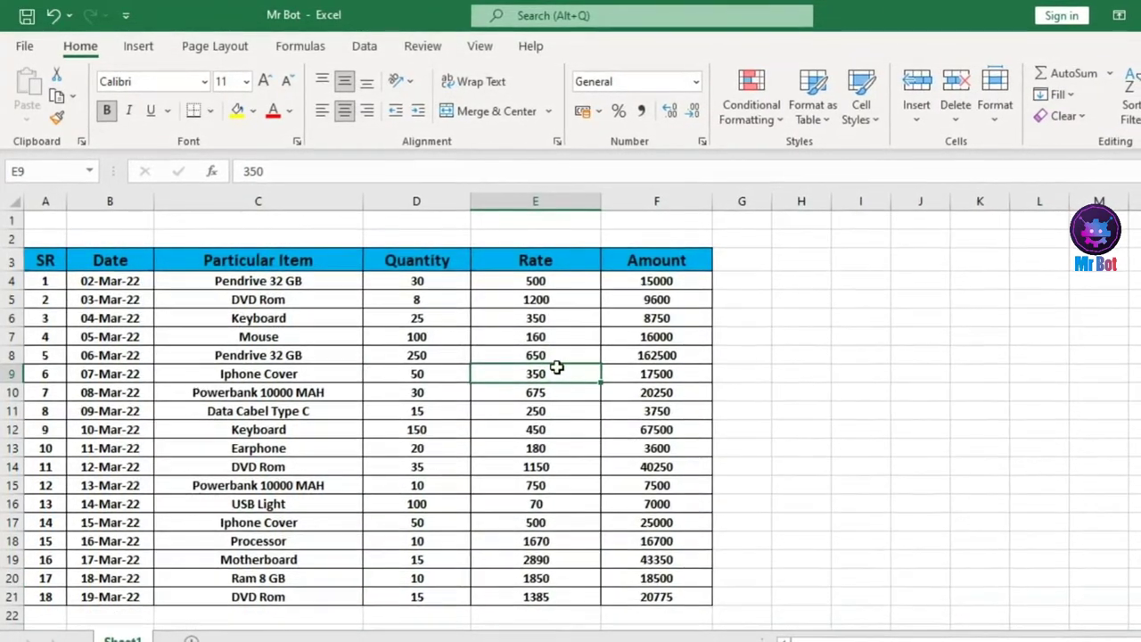
{"action": "left_click", "coordinate": [419, 285]}
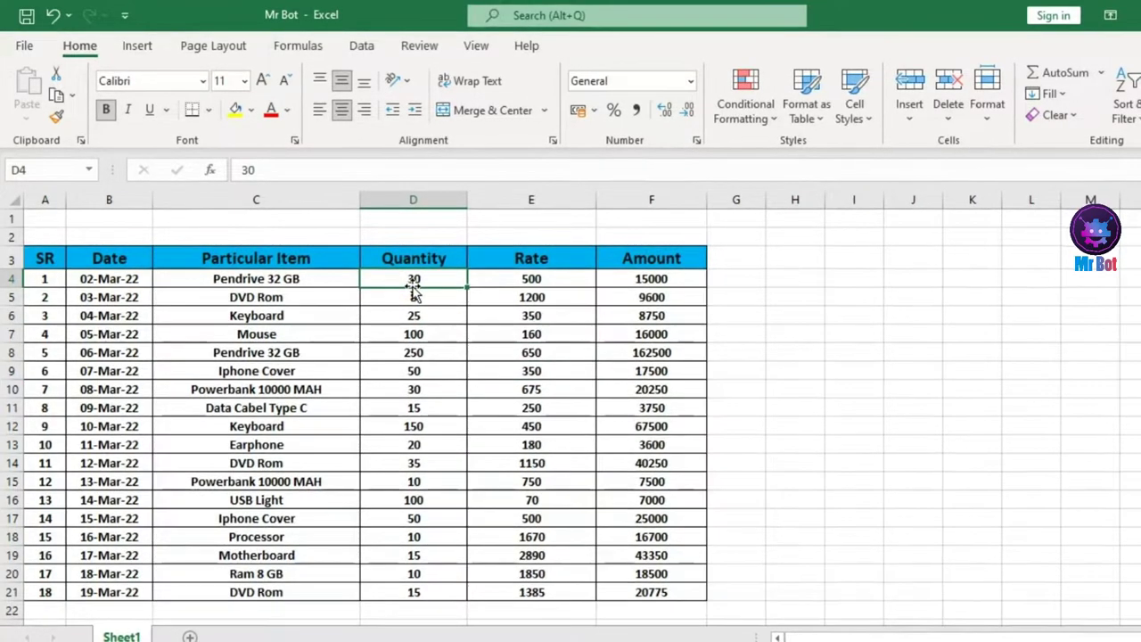
{"action": "key", "text": "shift+Down"}
{"action": "key", "text": "shift+Down"}
{"action": "key", "text": "shift+Down"}
{"action": "key", "text": "shift+Down"}
{"action": "key", "text": "shift+Down"}
{"action": "key", "text": "shift+Down"}
{"action": "key", "text": "shift+Down"}
{"action": "key", "text": "shift+Down"}
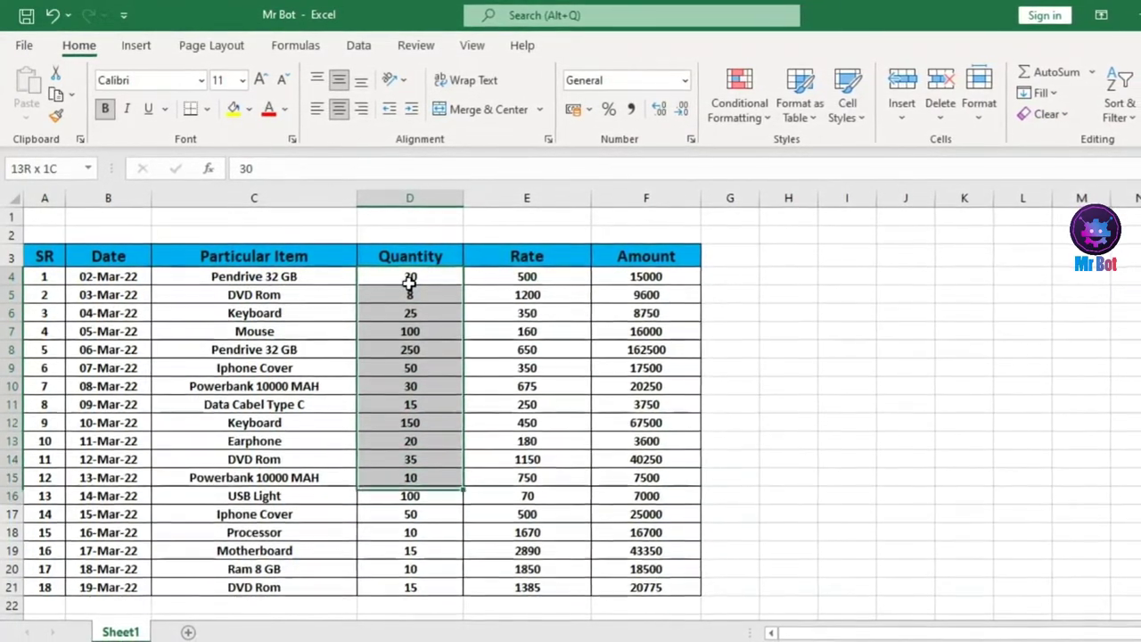
{"action": "key", "text": "shift+Down"}
{"action": "key", "text": "shift+Down"}
{"action": "key", "text": "shift+Down"}
{"action": "key", "text": "shift+Down"}
{"action": "key", "text": "shift+Down"}
{"action": "key", "text": "shift+Down"}
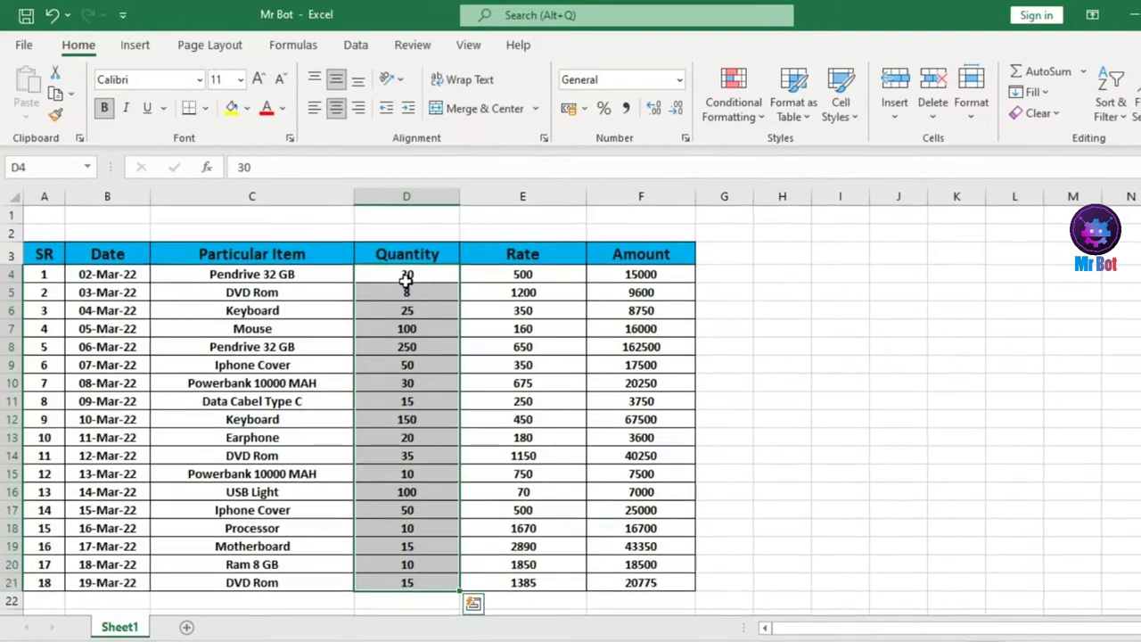
{"action": "left_click", "coordinate": [755, 116]}
{"action": "mouse_move", "coordinate": [776, 151]}
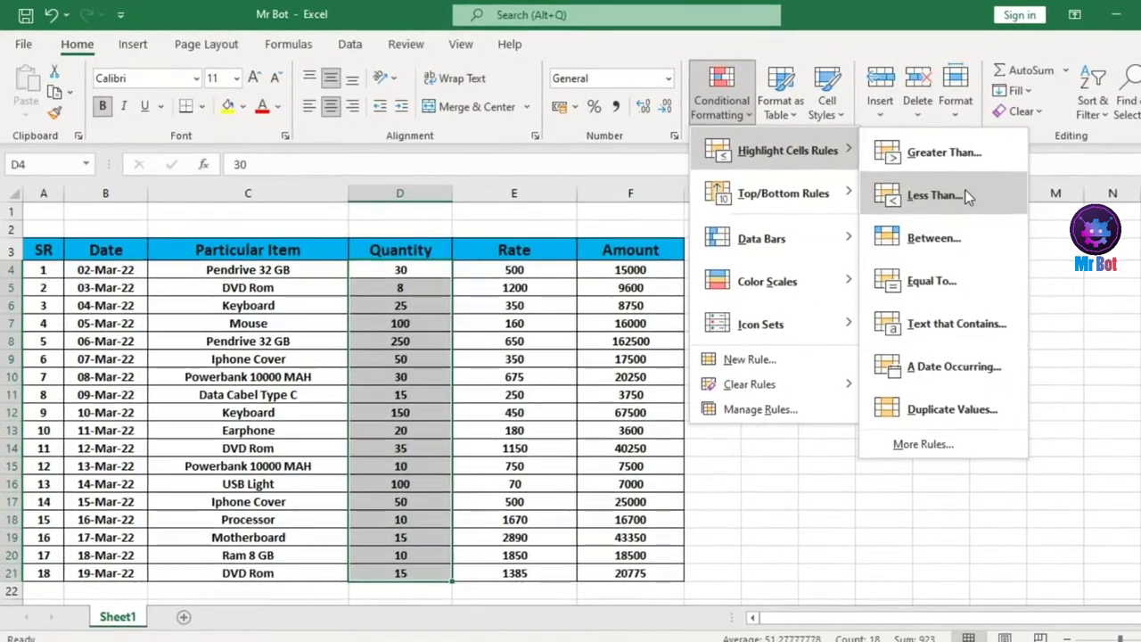
{"action": "left_click", "coordinate": [963, 193]}
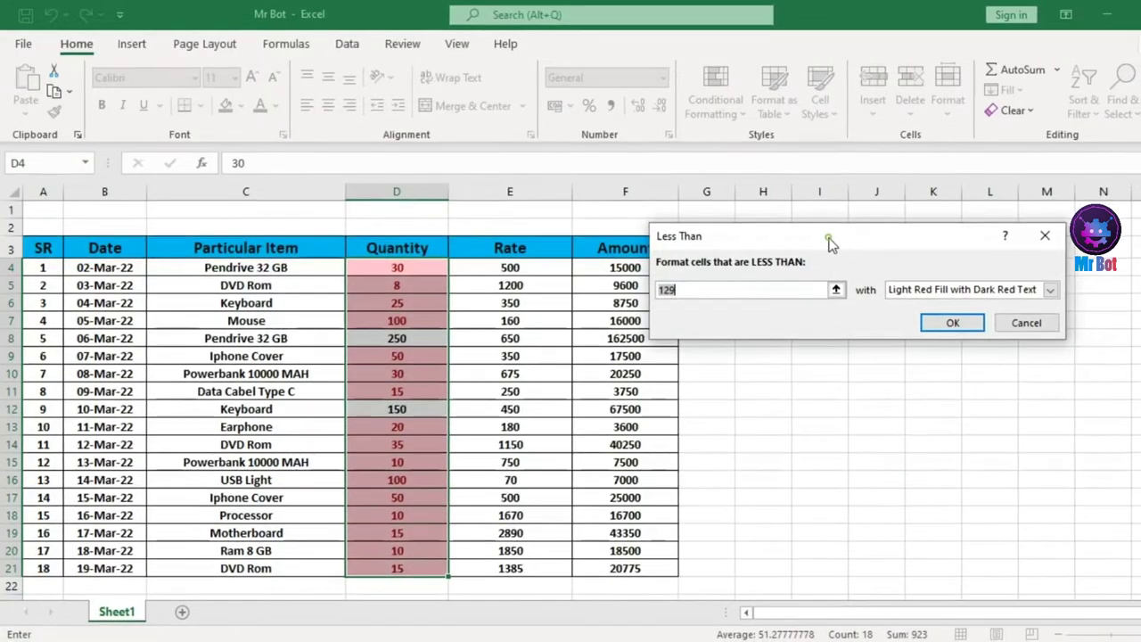
{"action": "left_click_drag", "start_coordinate": [785, 236], "coordinate": [871, 228]}
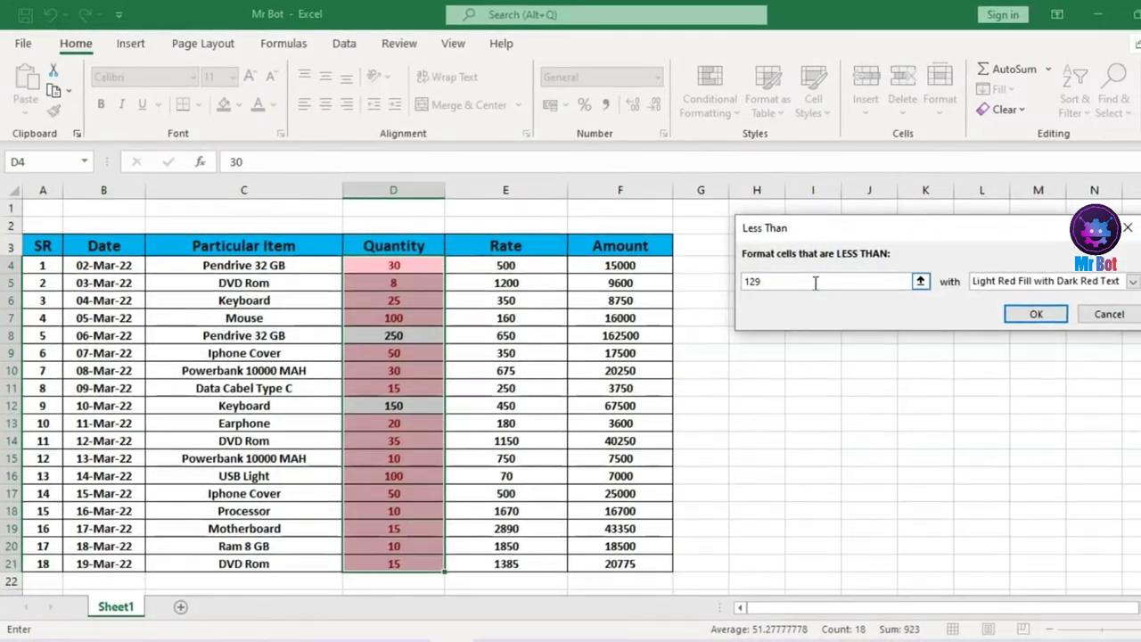
{"action": "key", "text": "BackSpace"}
{"action": "key", "text": "BackSpace"}
{"action": "key", "text": "BackSpace"}
{"action": "type", "text": "10"}
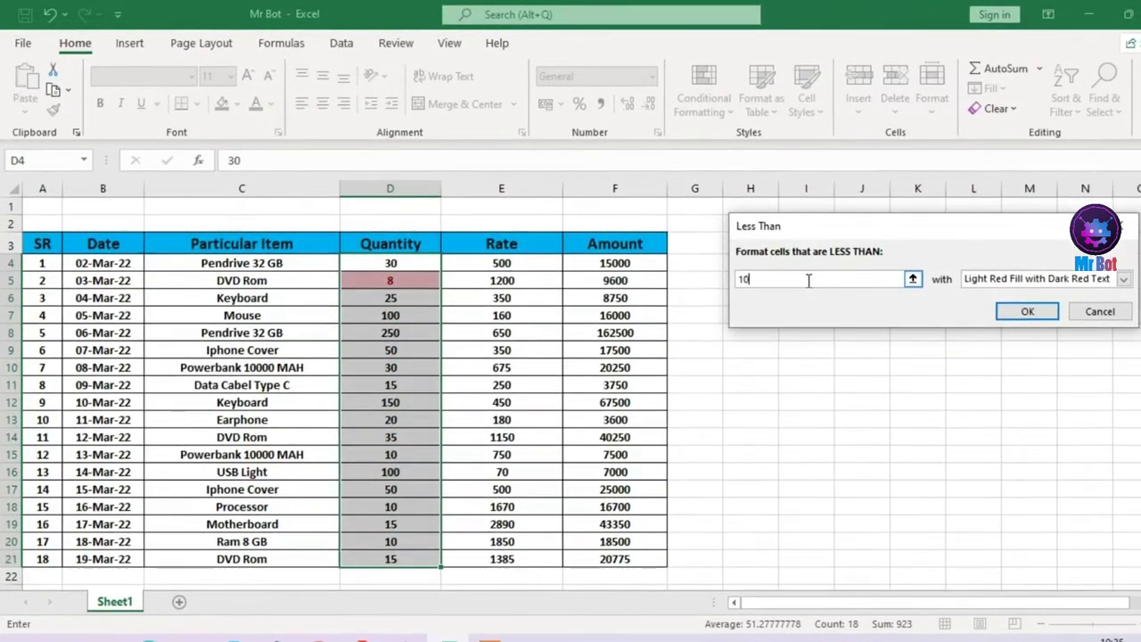
{"action": "type", "text": "0"}
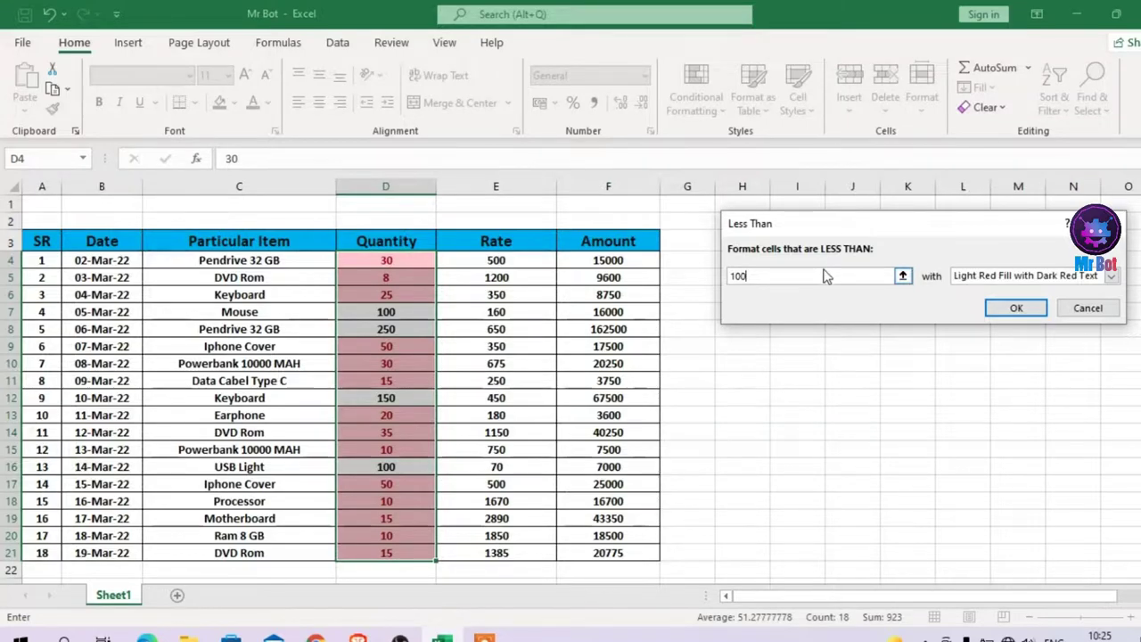
{"action": "left_click", "coordinate": [1088, 309]}
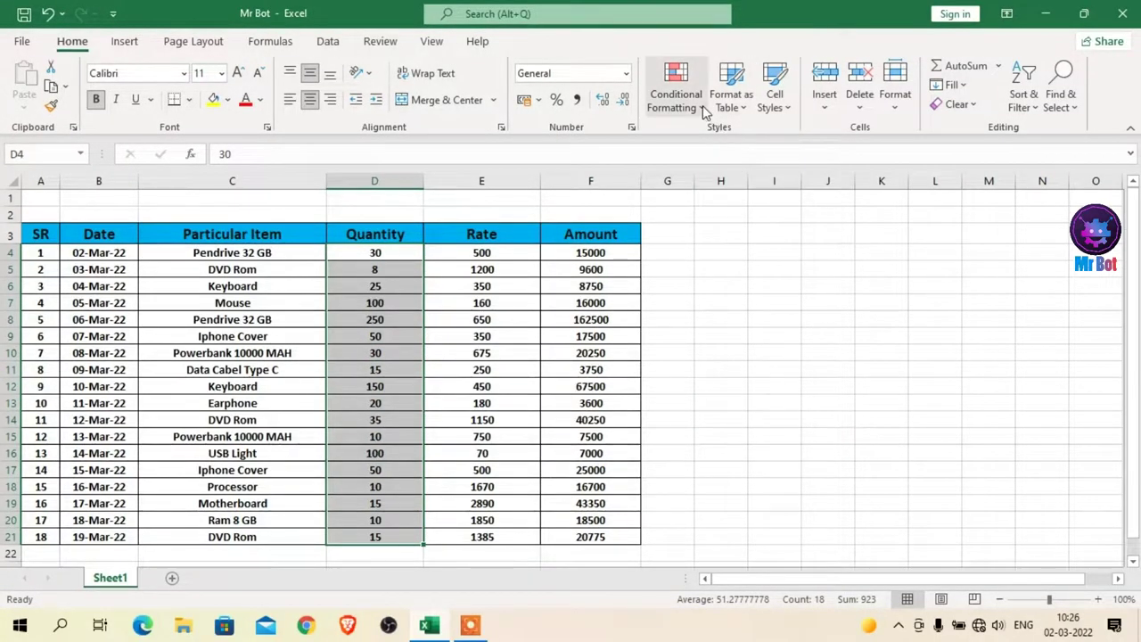
- Start a Between rule, nudge its dialog aside, and begin retyping the lower bound as 08, keeping 190 as the upper bound
{"action": "left_click", "coordinate": [703, 106]}
{"action": "mouse_move", "coordinate": [737, 141]}
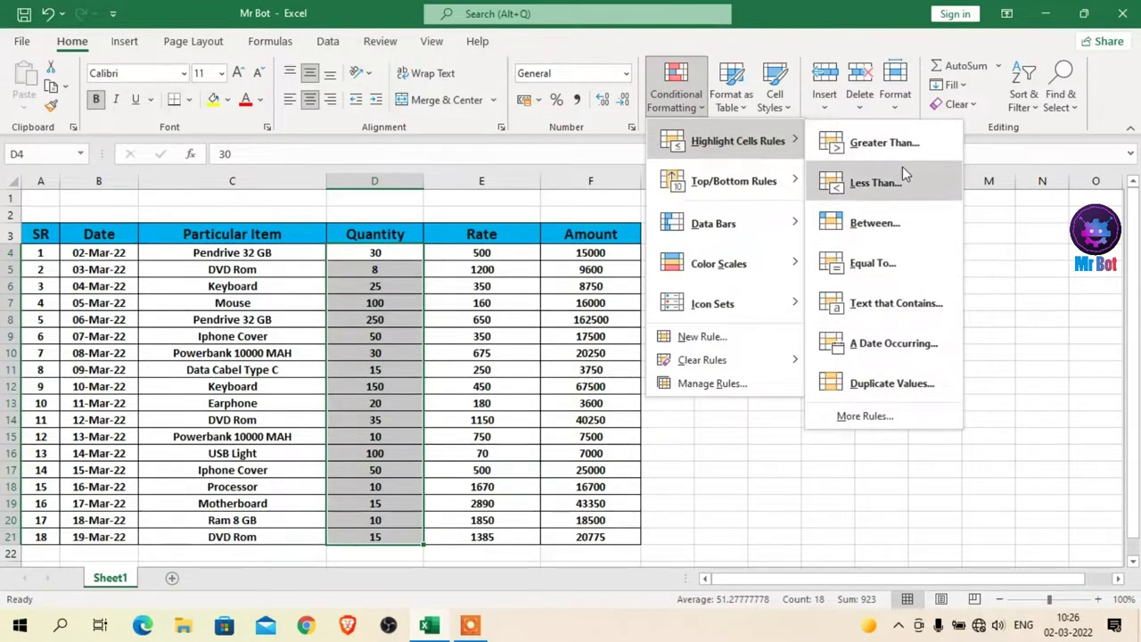
{"action": "left_click", "coordinate": [891, 225]}
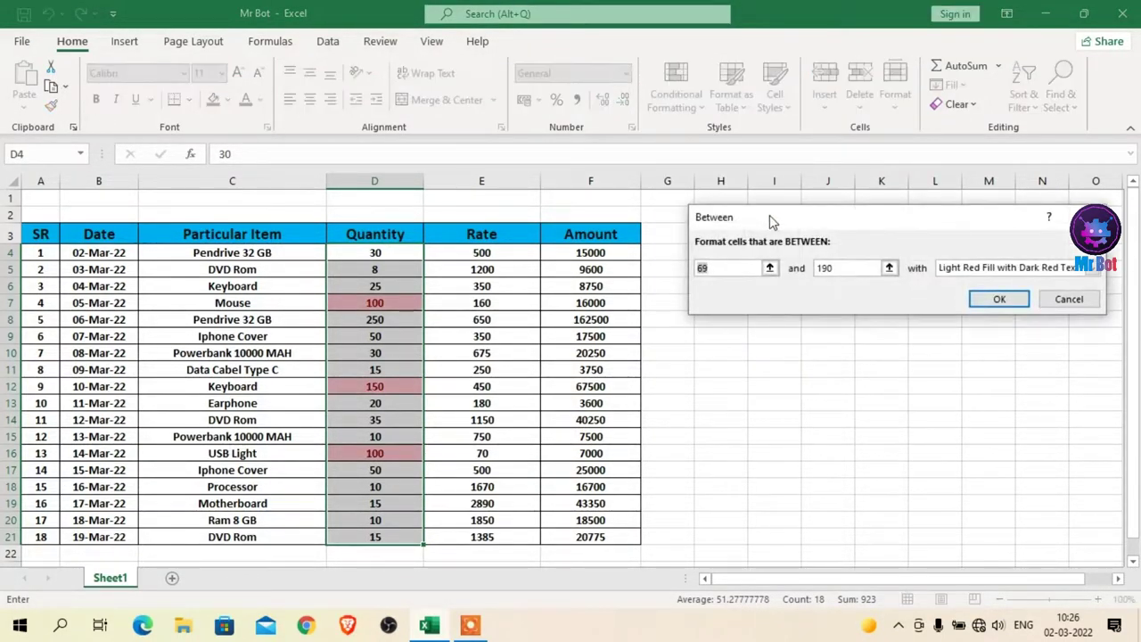
{"action": "left_click_drag", "start_coordinate": [800, 219], "coordinate": [773, 241]}
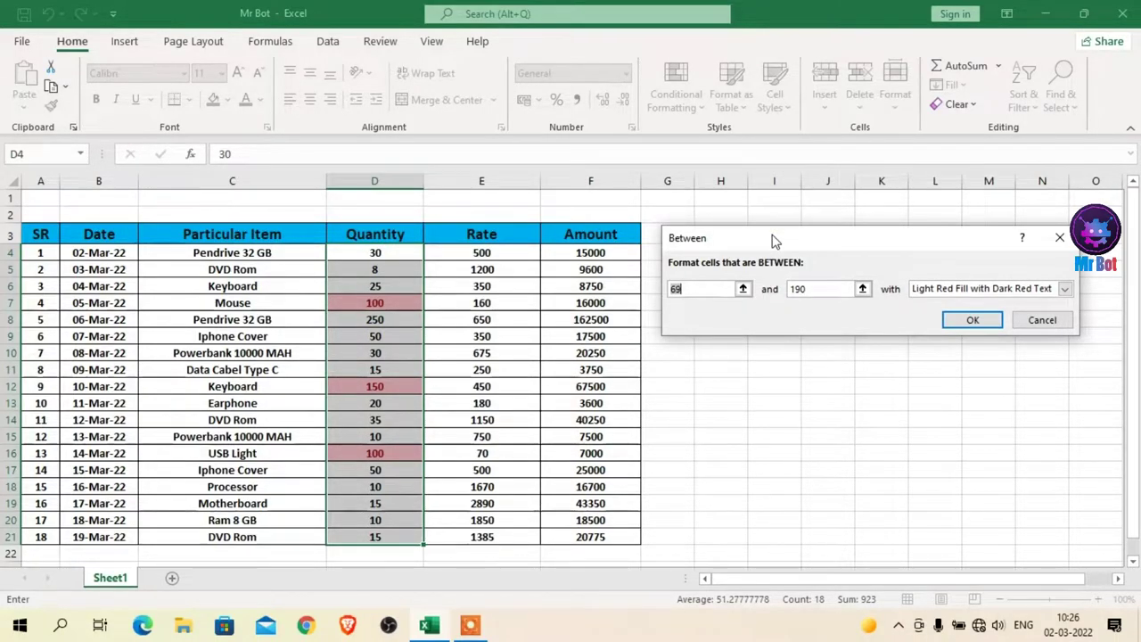
{"action": "type", "text": "08"}
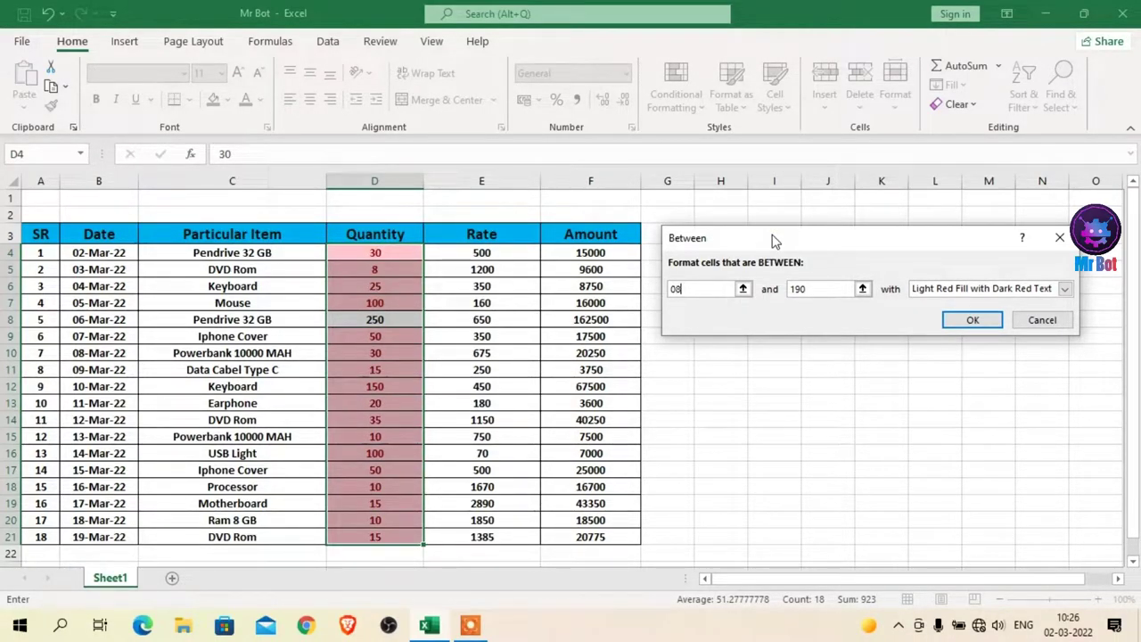
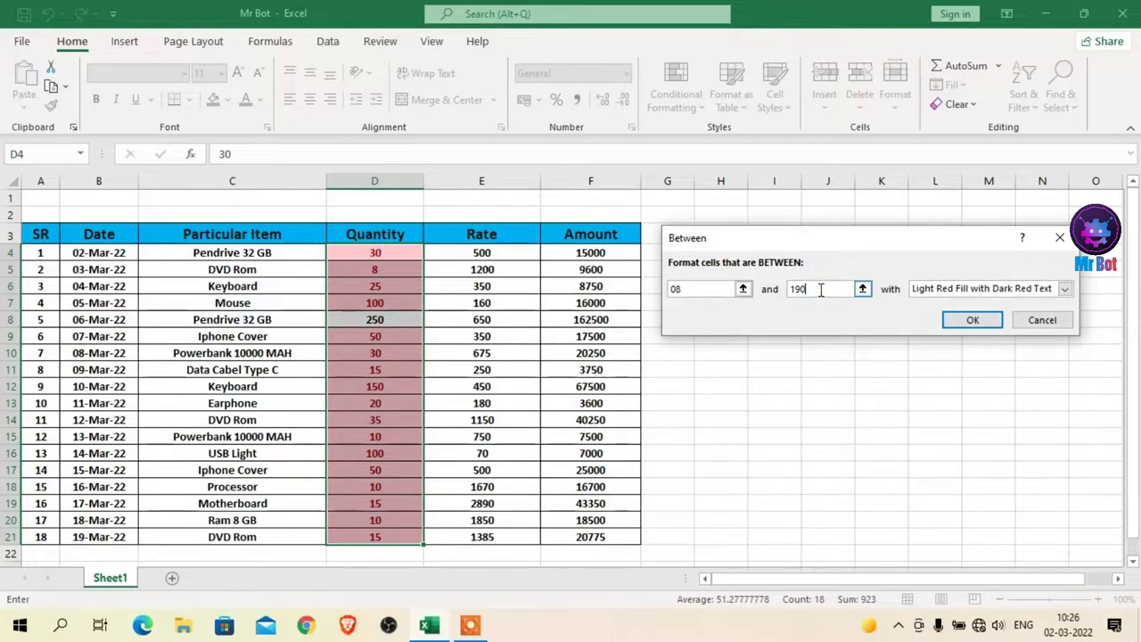
- Preview a Between rule of 100 to 200 on Quantity, then cancel it unapplied
{"action": "left_click", "coordinate": [822, 288]}
{"action": "key", "text": "BackSpace"}
{"action": "key", "text": "BackSpace"}
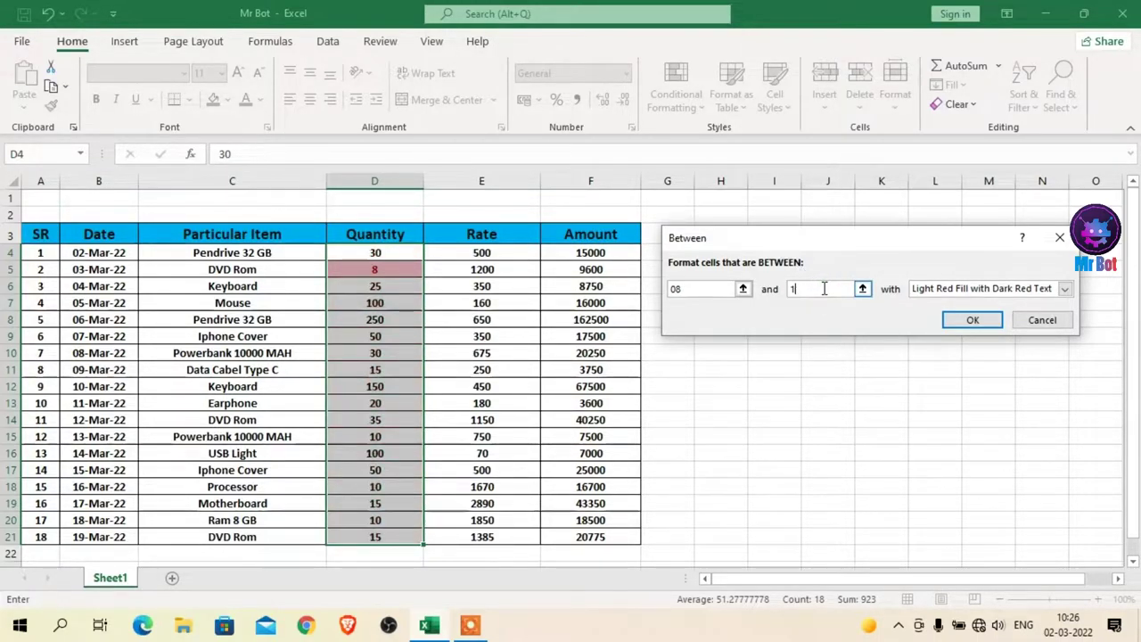
{"action": "key", "text": "BackSpace"}
{"action": "type", "text": "00"}
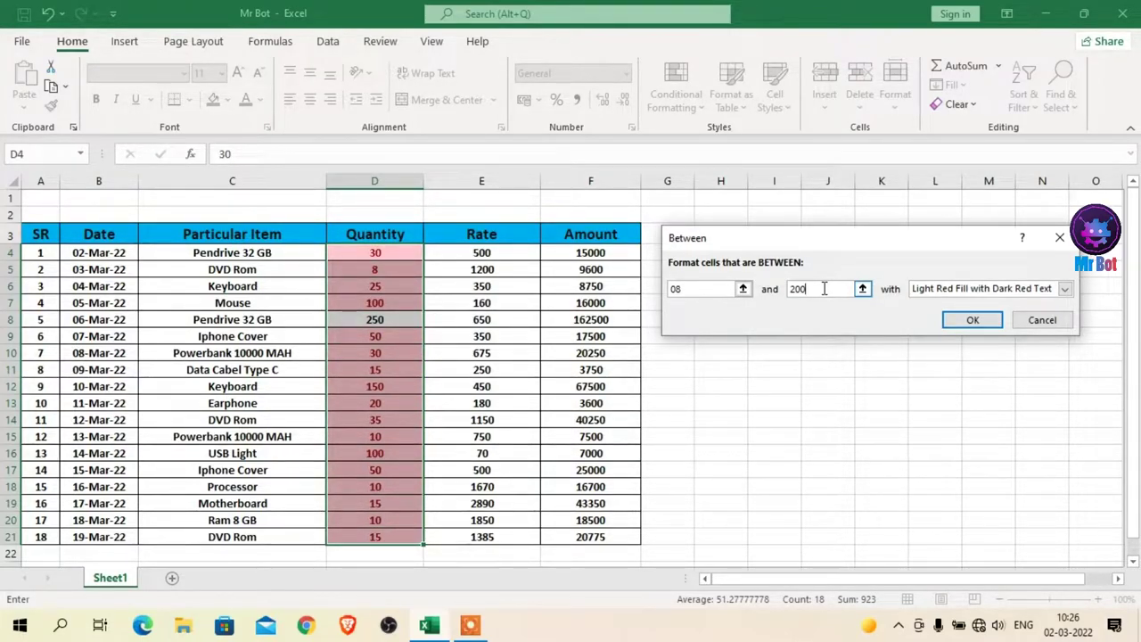
{"action": "left_click", "coordinate": [706, 288]}
{"action": "type", "text": "00"}
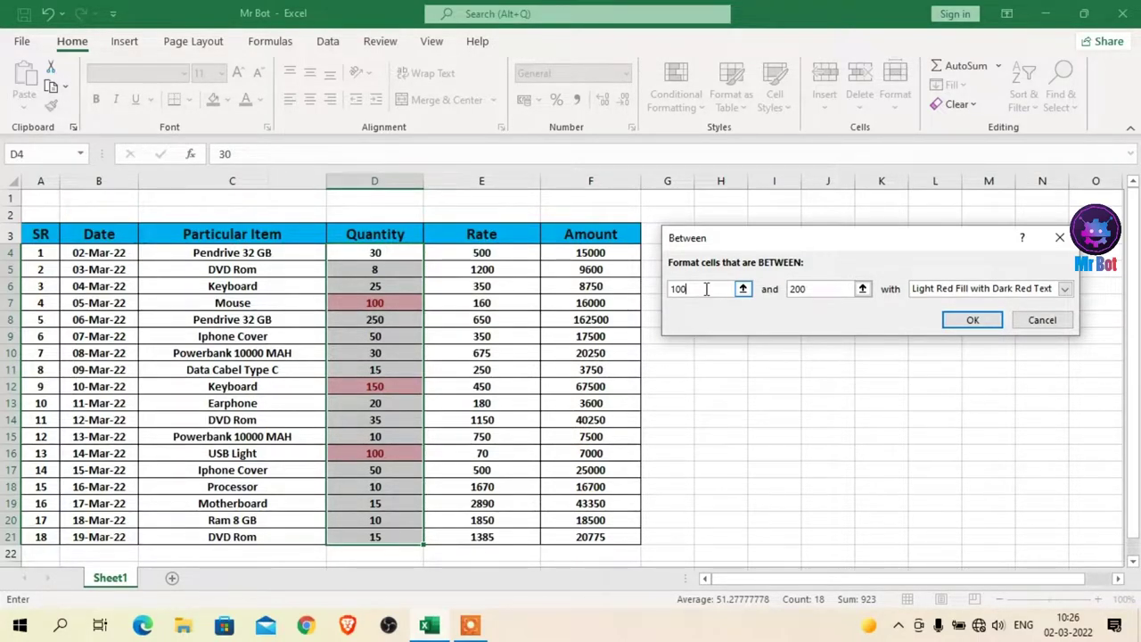
{"action": "left_click", "coordinate": [1042, 320]}
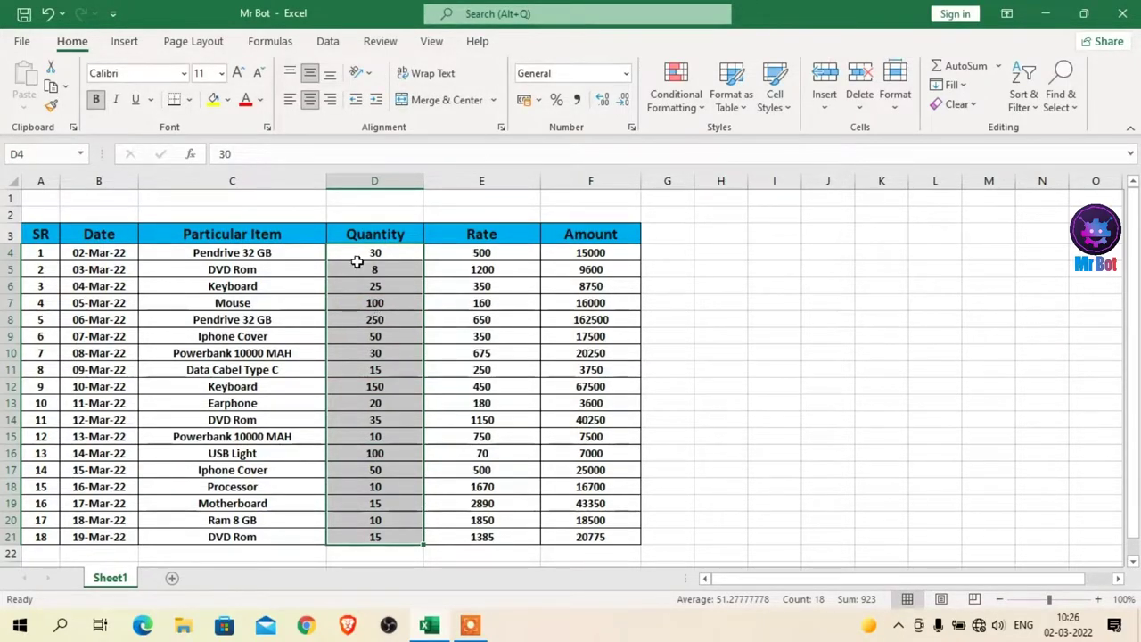
{"action": "left_click", "coordinate": [699, 108]}
{"action": "mouse_move", "coordinate": [737, 141]}
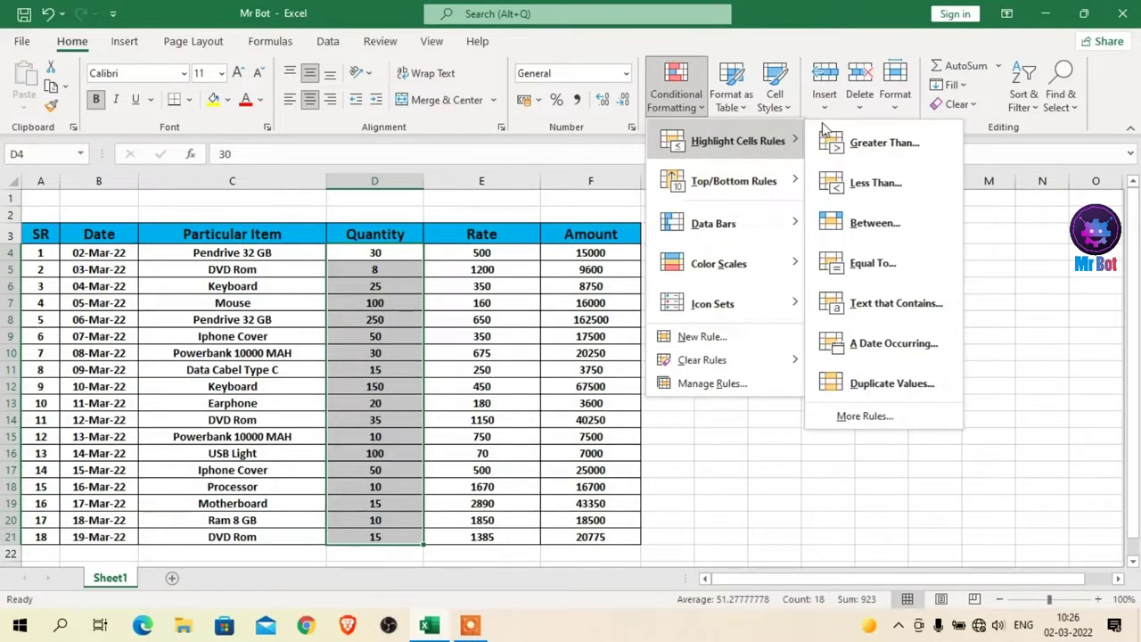
{"action": "left_click", "coordinate": [889, 265]}
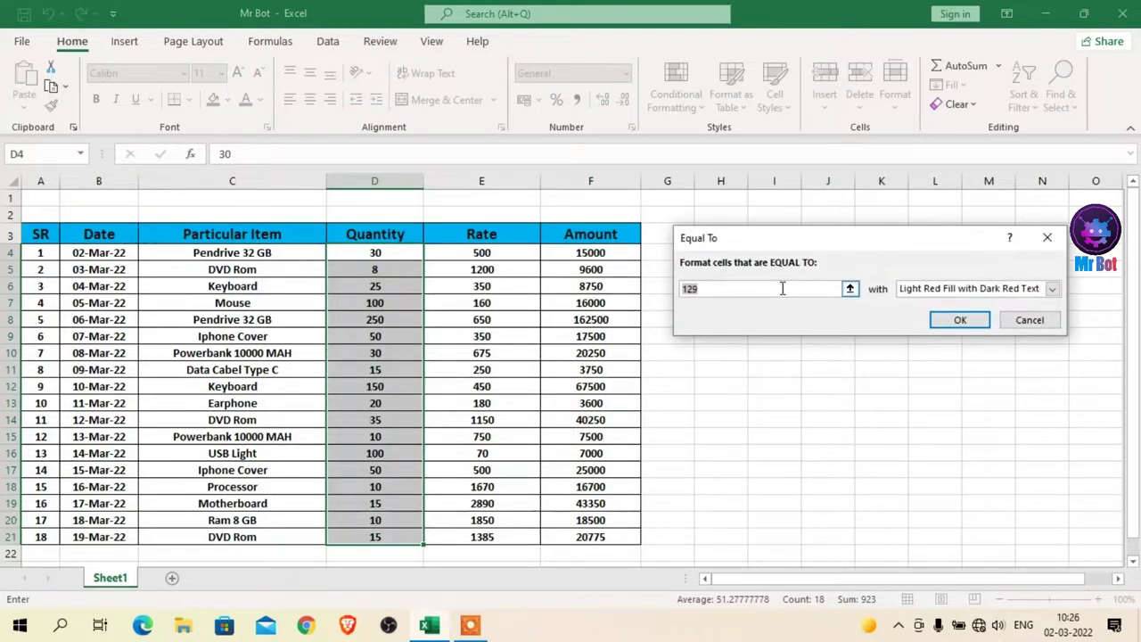
{"action": "left_click", "coordinate": [775, 289]}
{"action": "key", "text": "BackSpace"}
{"action": "key", "text": "BackSpace"}
{"action": "key", "text": "BackSpace"}
{"action": "type", "text": "100"}
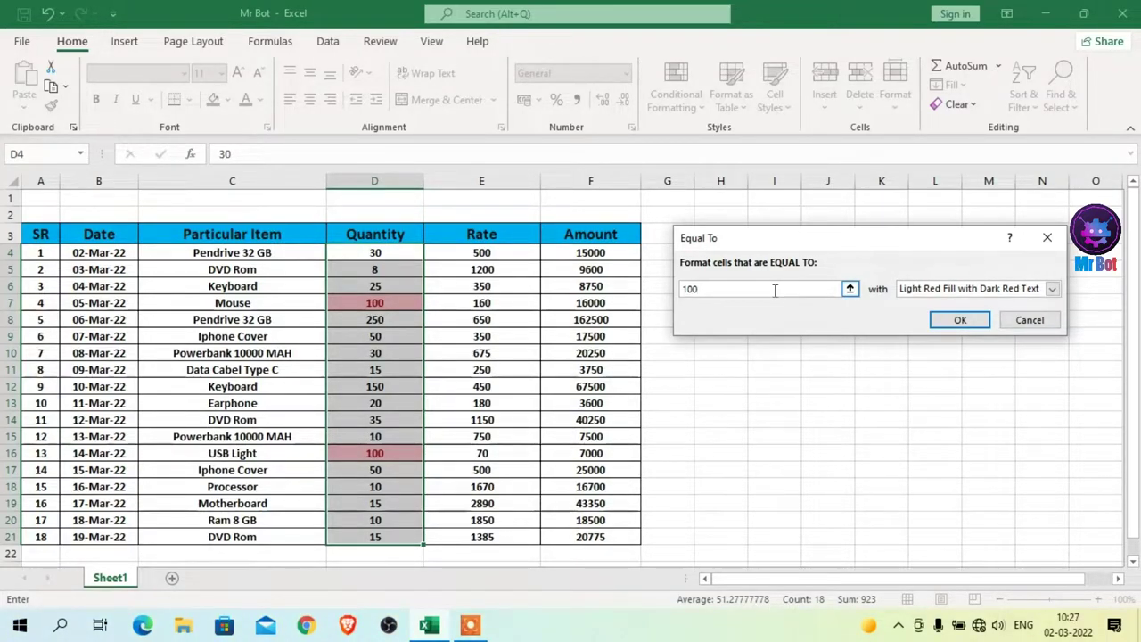
{"action": "key", "text": "BackSpace"}
{"action": "key", "text": "BackSpace"}
{"action": "key", "text": "BackSpace"}
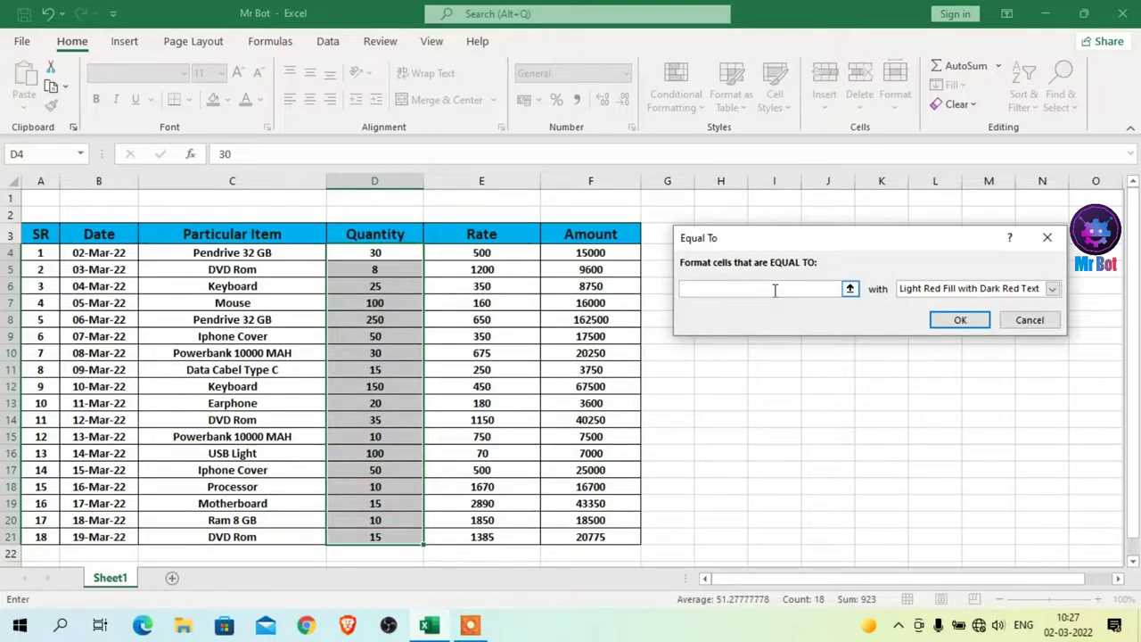
{"action": "type", "text": "500"}
{"action": "key", "text": "BackSpace"}
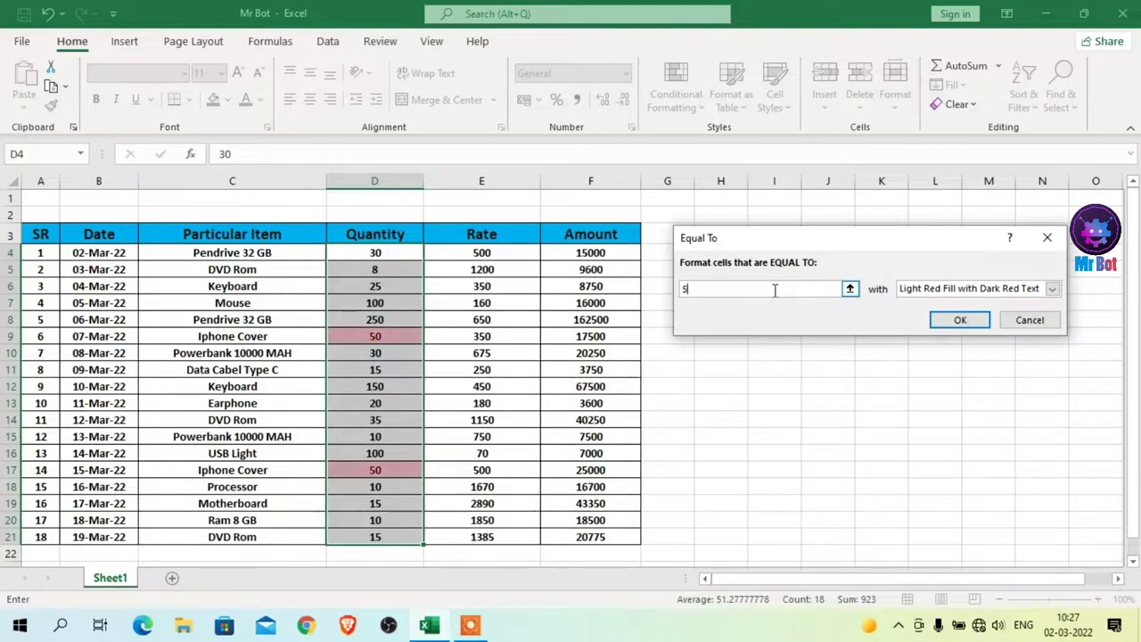
{"action": "key", "text": "BackSpace"}
{"action": "type", "text": "30"}
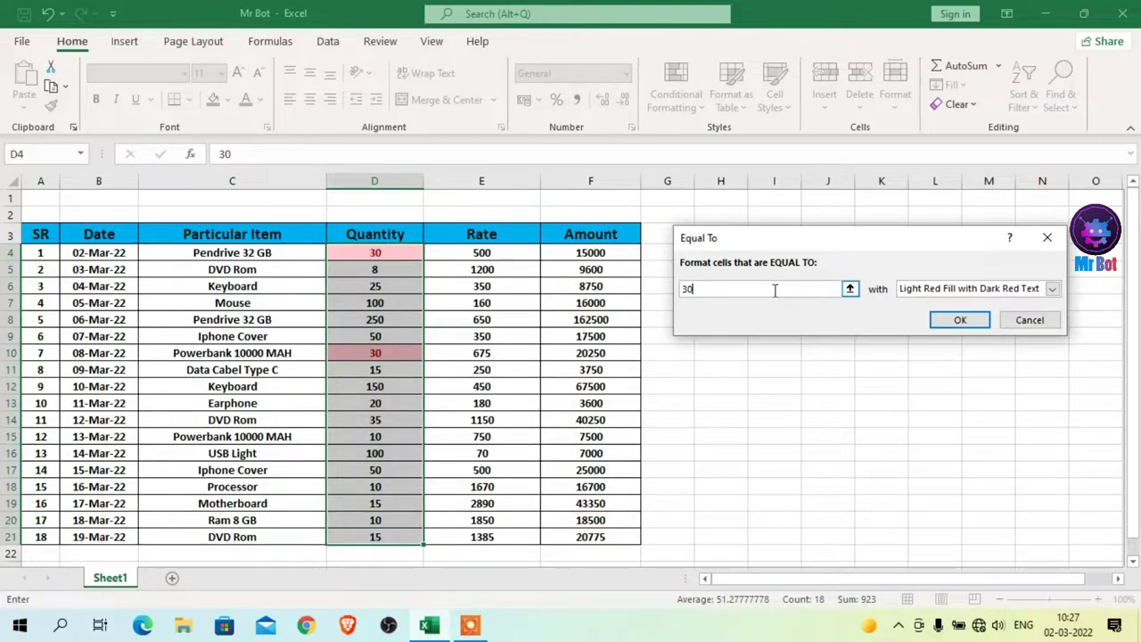
{"action": "key", "text": "BackSpace"}
{"action": "key", "text": "BackSpace"}
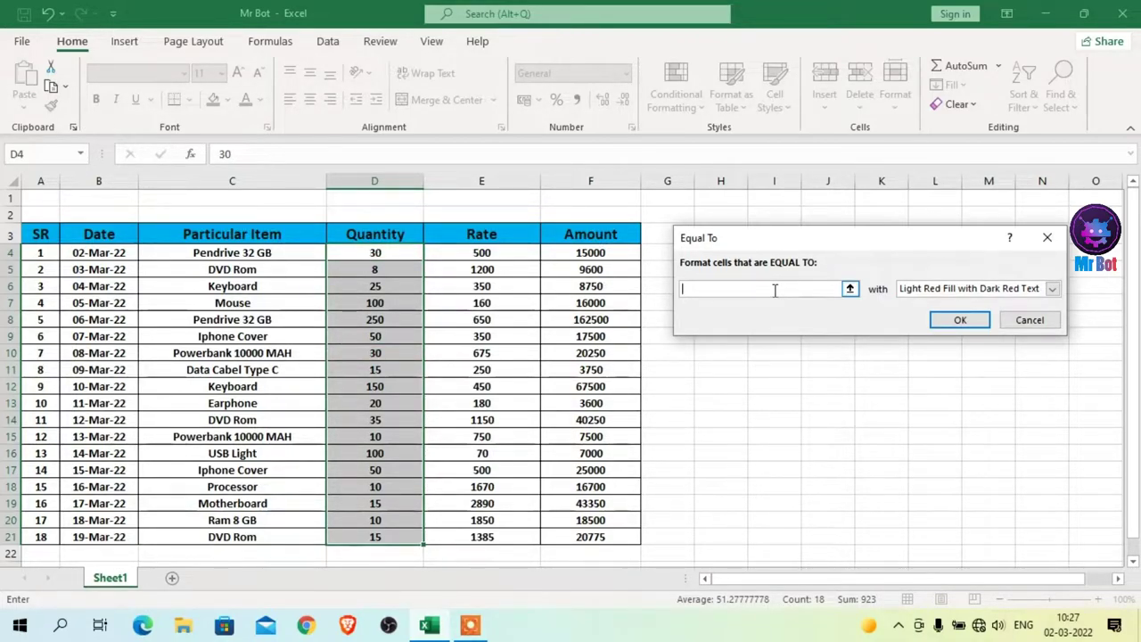
{"action": "left_click", "coordinate": [1030, 321]}
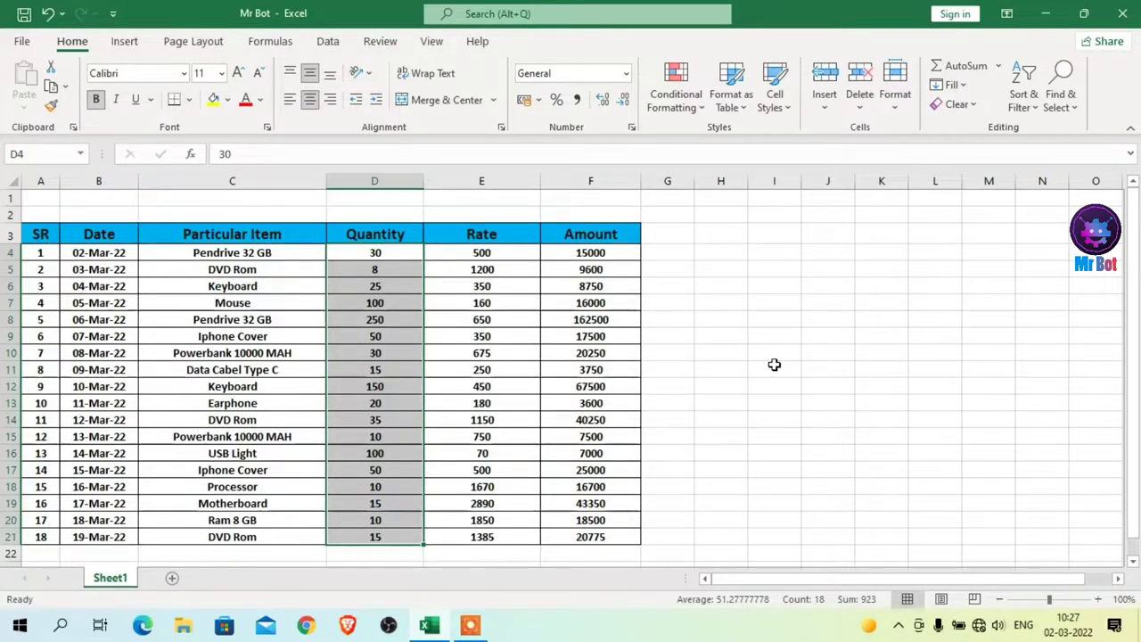
{"action": "left_click", "coordinate": [700, 107]}
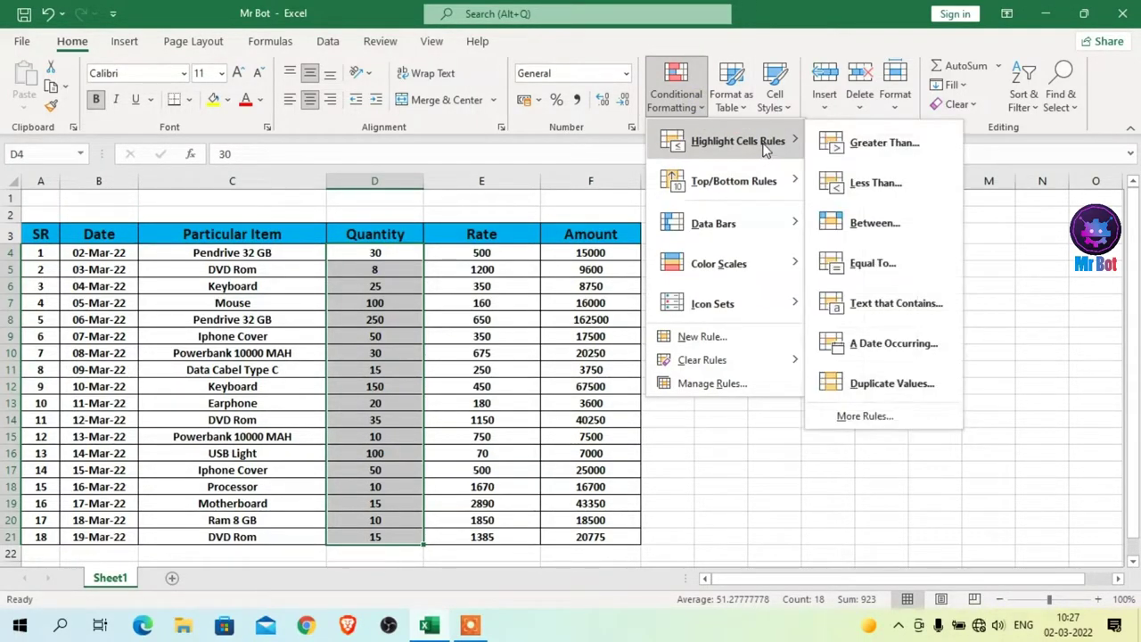
{"action": "mouse_move", "coordinate": [736, 141]}
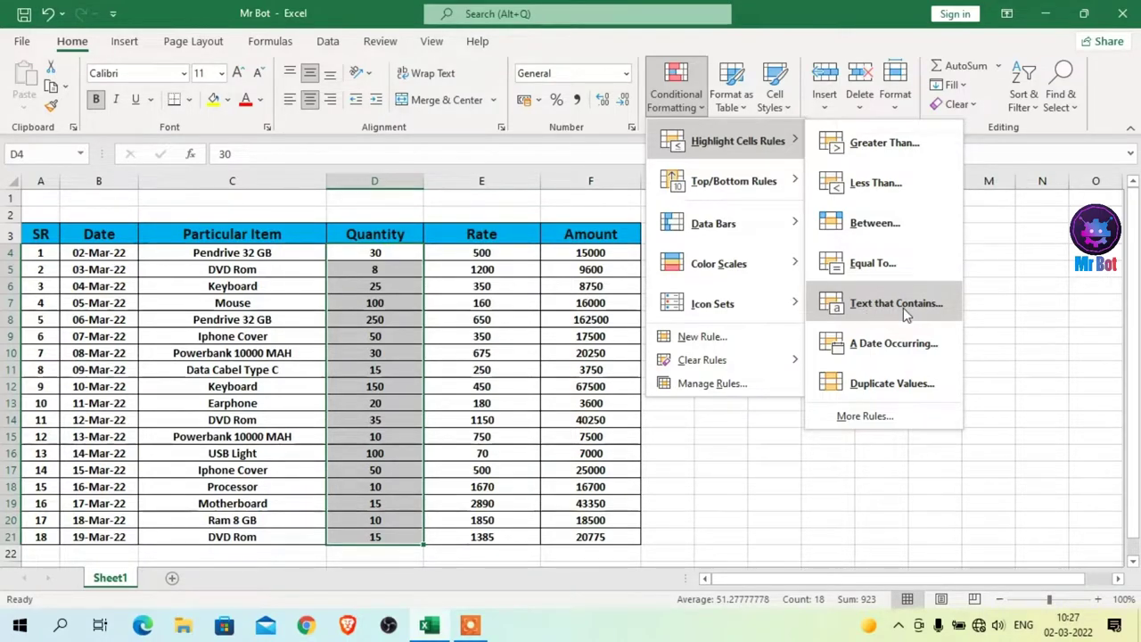
{"action": "left_click", "coordinate": [1029, 304]}
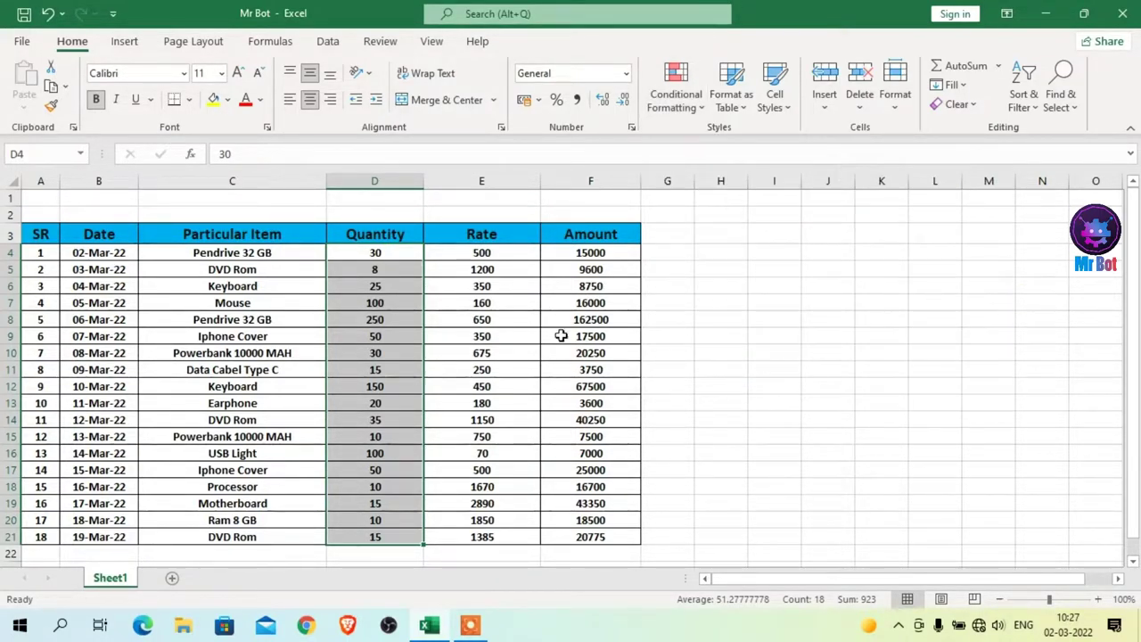
{"action": "left_click", "coordinate": [165, 252]}
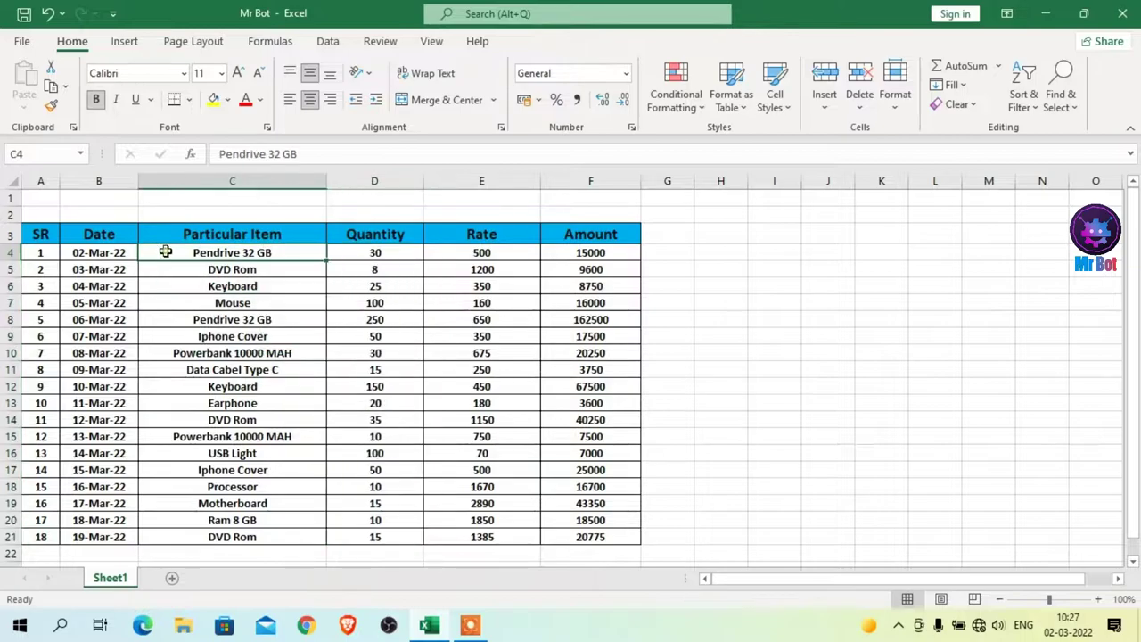
{"action": "key", "text": "shift+Down"}
{"action": "key", "text": "shift+Down"}
{"action": "key", "text": "shift+Down"}
{"action": "key", "text": "shift+Down"}
{"action": "key", "text": "shift+Down"}
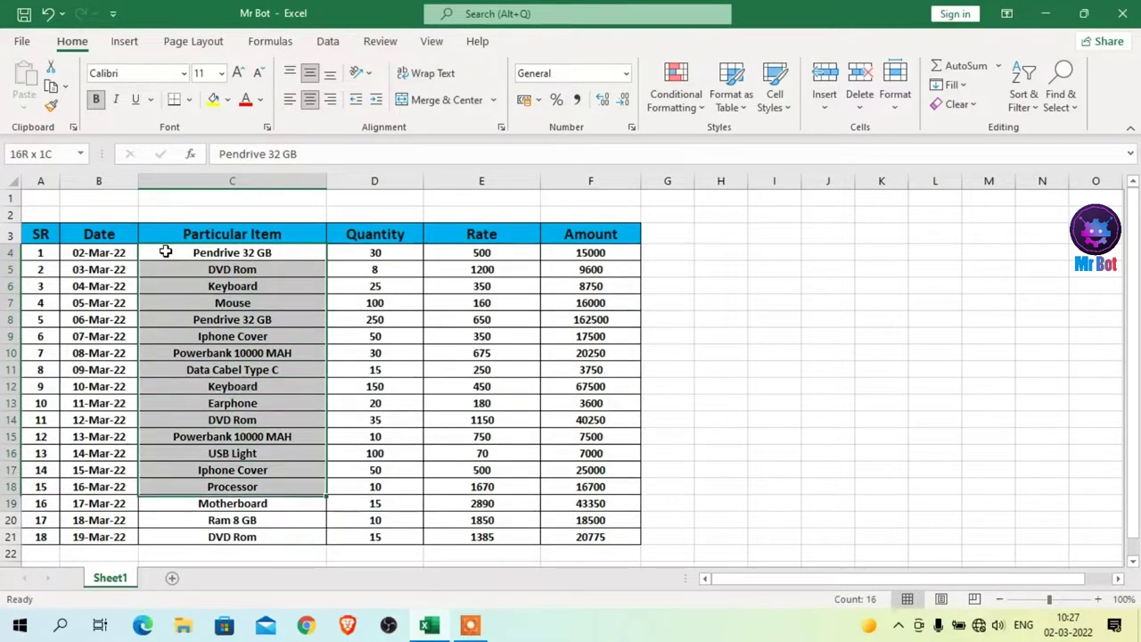
{"action": "key", "text": "shift+Down"}
{"action": "key", "text": "shift+Down"}
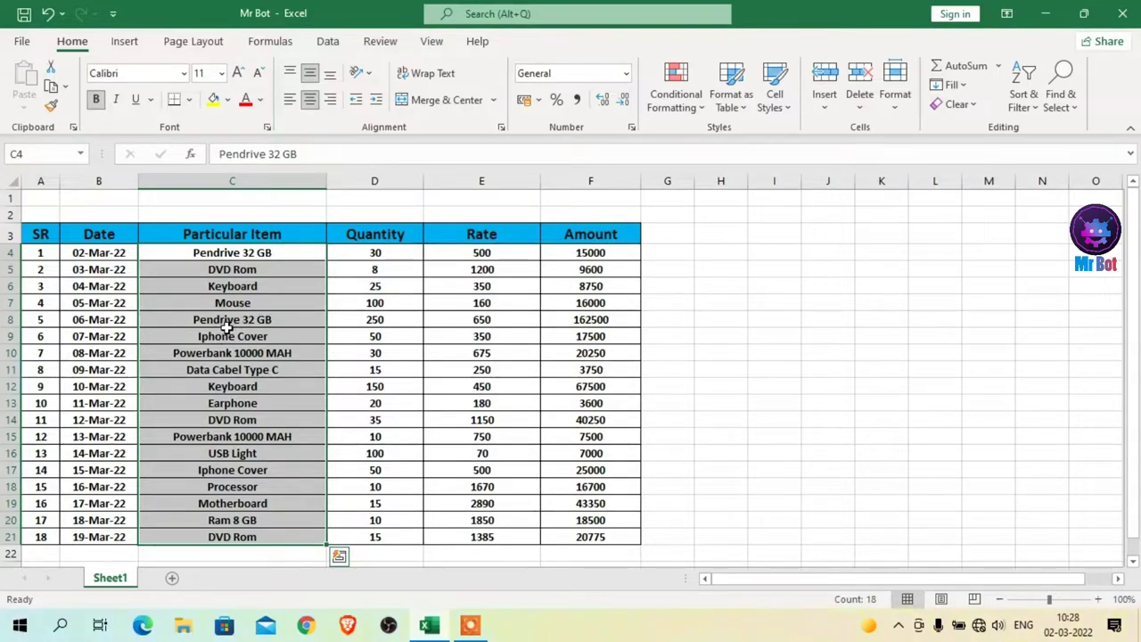
{"action": "left_click", "coordinate": [676, 89]}
{"action": "mouse_move", "coordinate": [727, 141]}
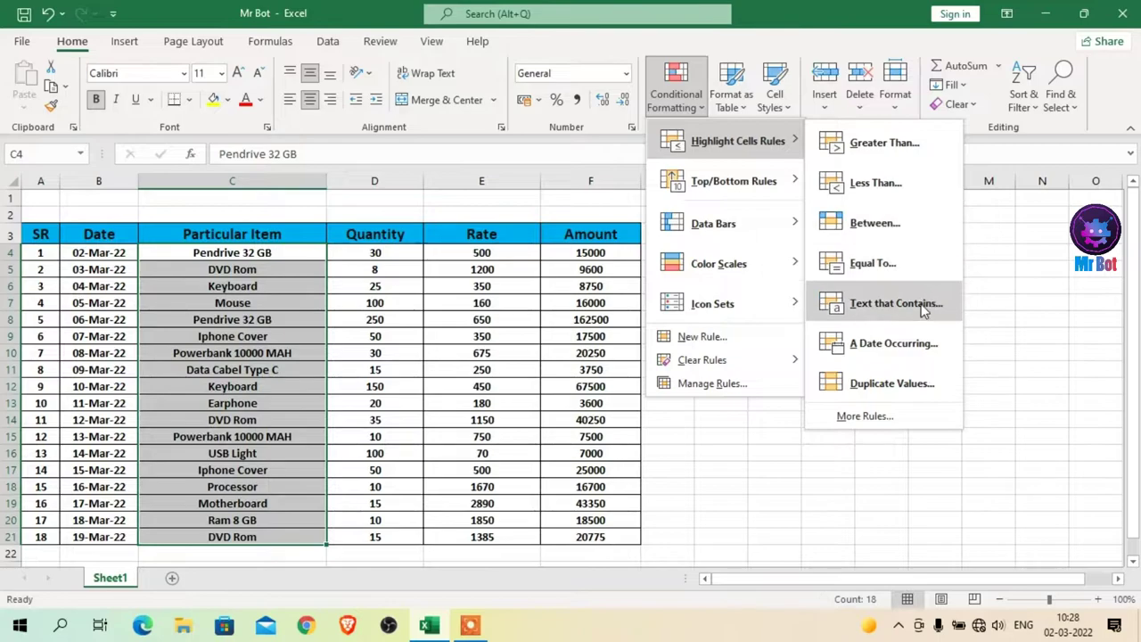
{"action": "left_click", "coordinate": [910, 305]}
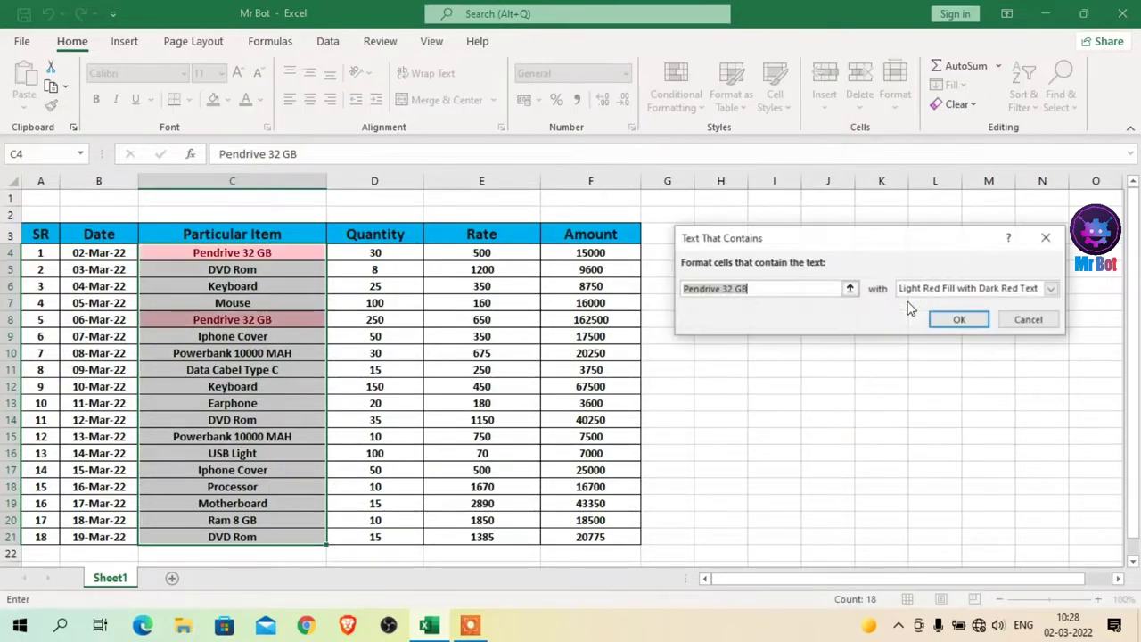
{"action": "left_click", "coordinate": [785, 291]}
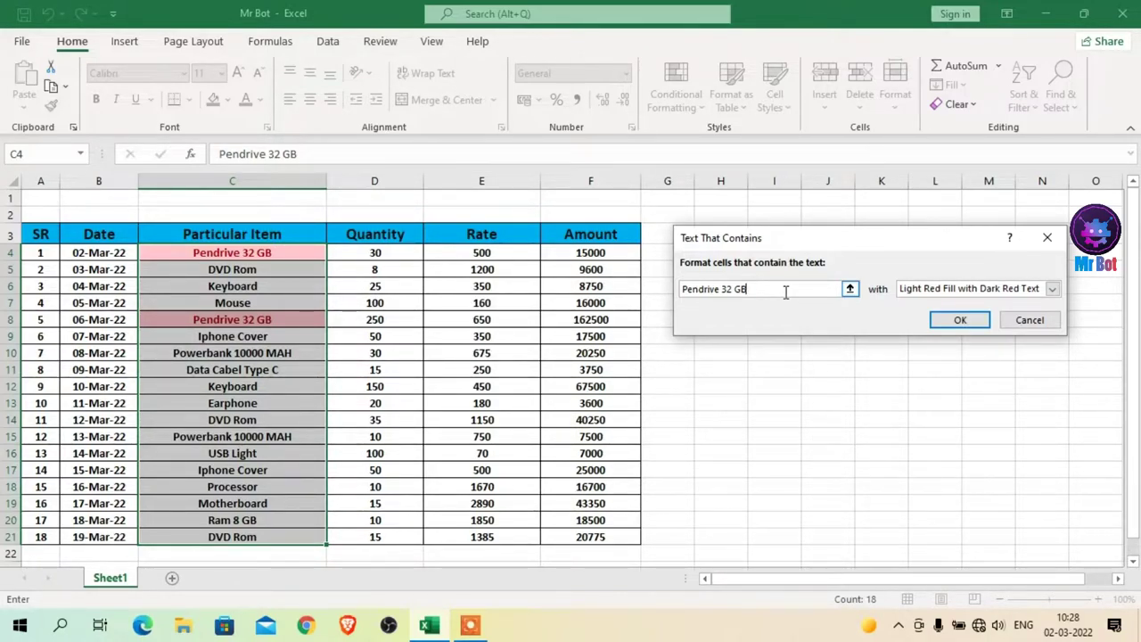
{"action": "key", "text": "BackSpace"}
{"action": "key", "text": "BackSpace"}
{"action": "key", "text": "BackSpace"}
{"action": "key", "text": "BackSpace"}
{"action": "key", "text": "BackSpace"}
{"action": "key", "text": "BackSpace"}
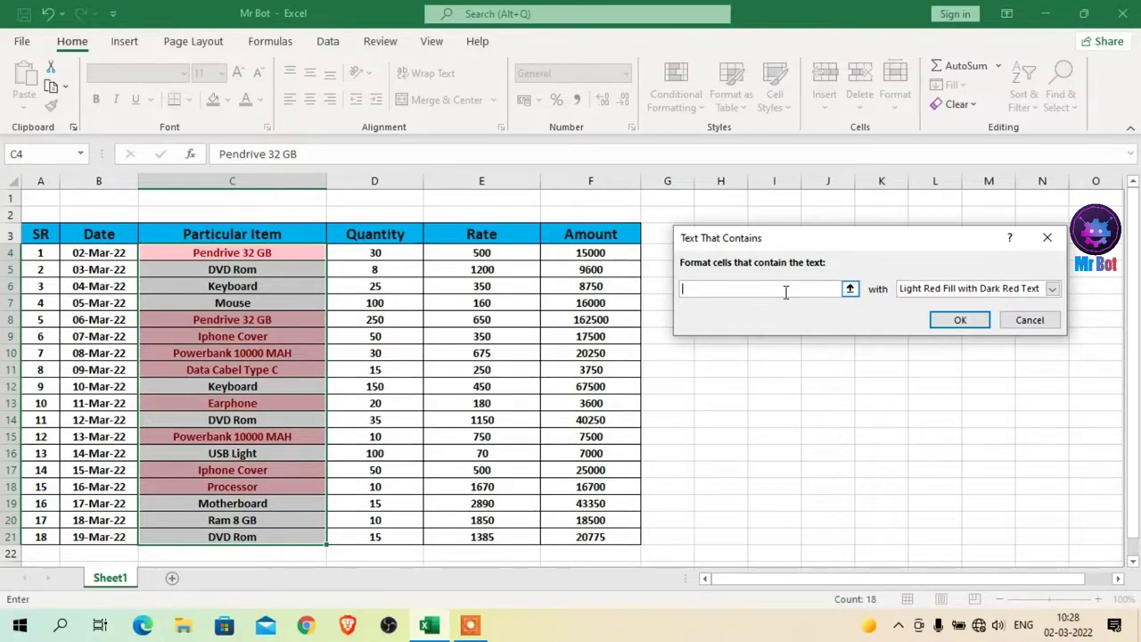
{"action": "type", "text": "mouse"}
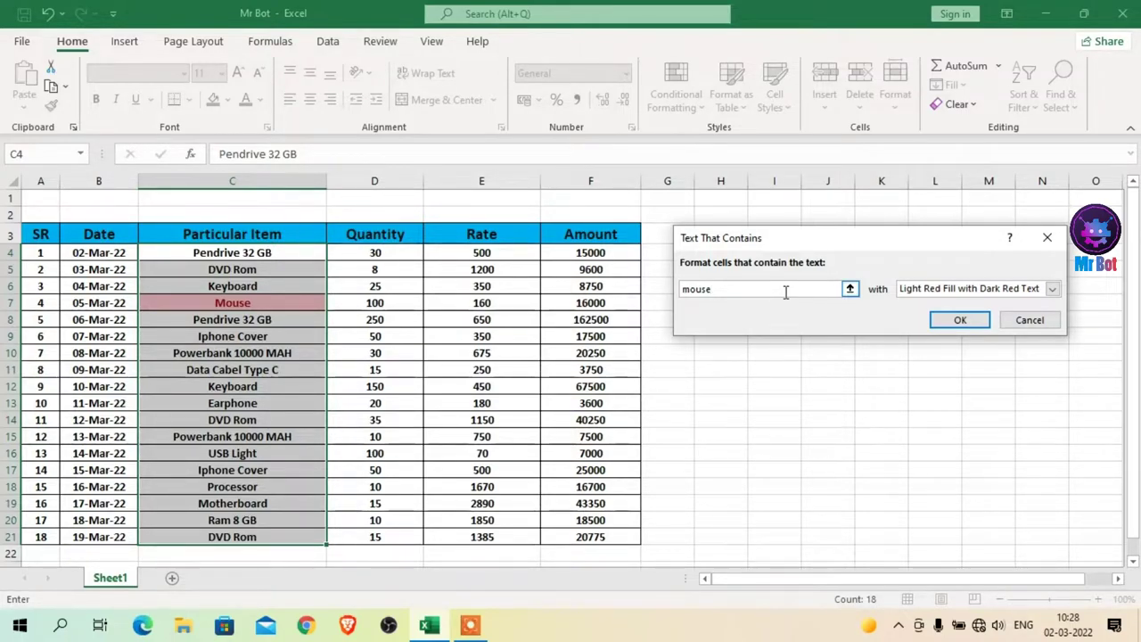
{"action": "key", "text": "BackSpace"}
{"action": "key", "text": "BackSpace"}
{"action": "key", "text": "BackSpace"}
{"action": "key", "text": "BackSpace"}
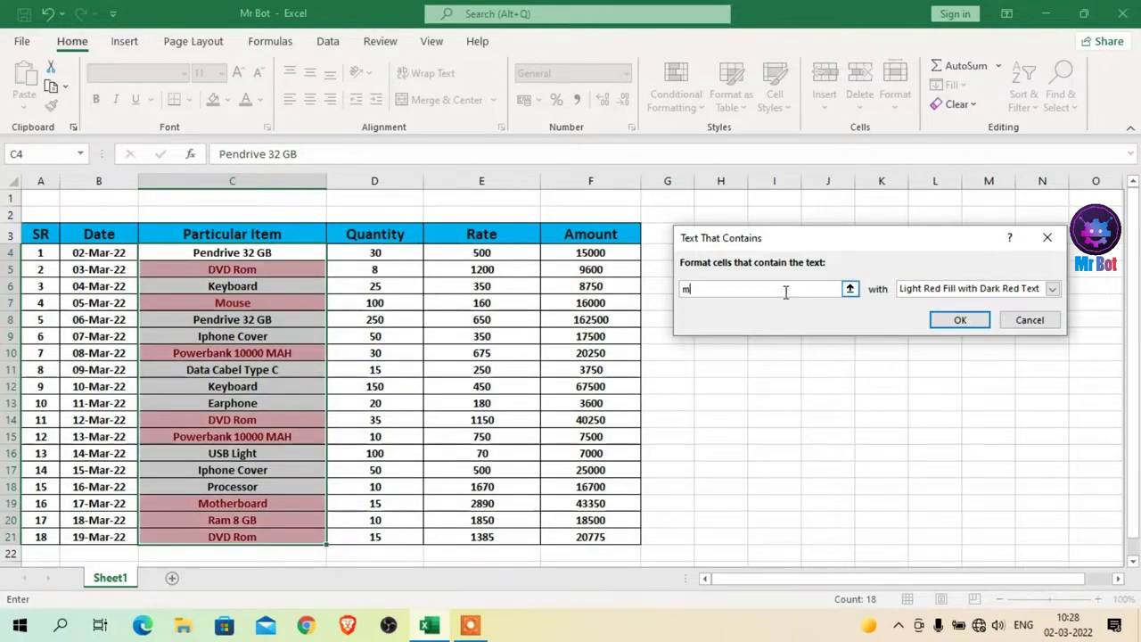
{"action": "key", "text": "BackSpace"}
{"action": "type", "text": "D"}
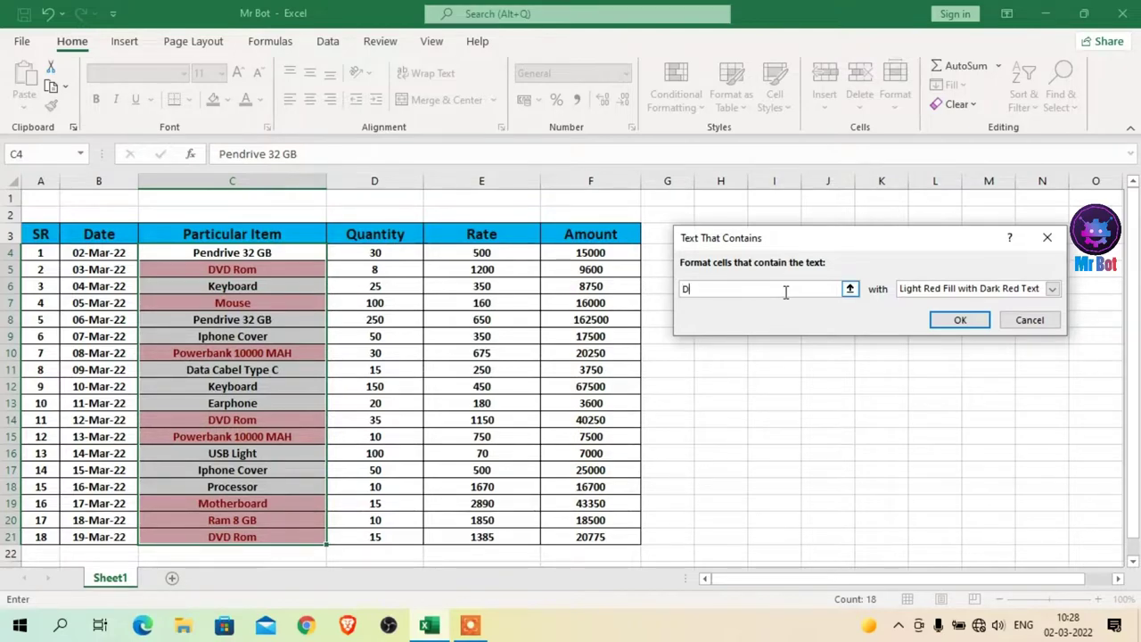
{"action": "type", "text": "VD"}
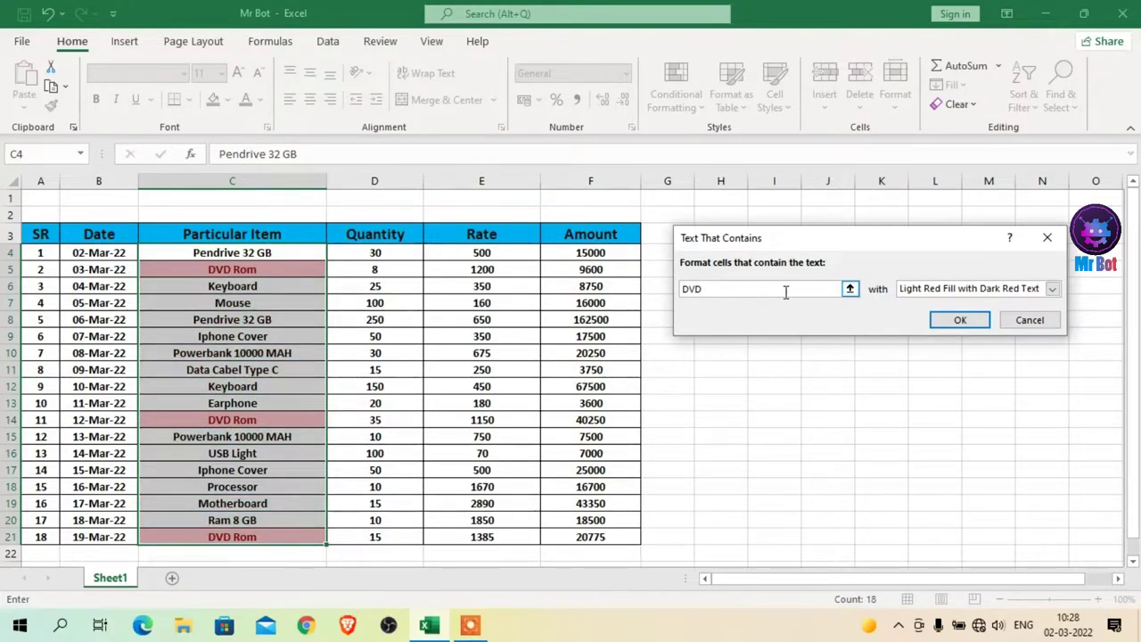
{"action": "type", "text": " Rom"}
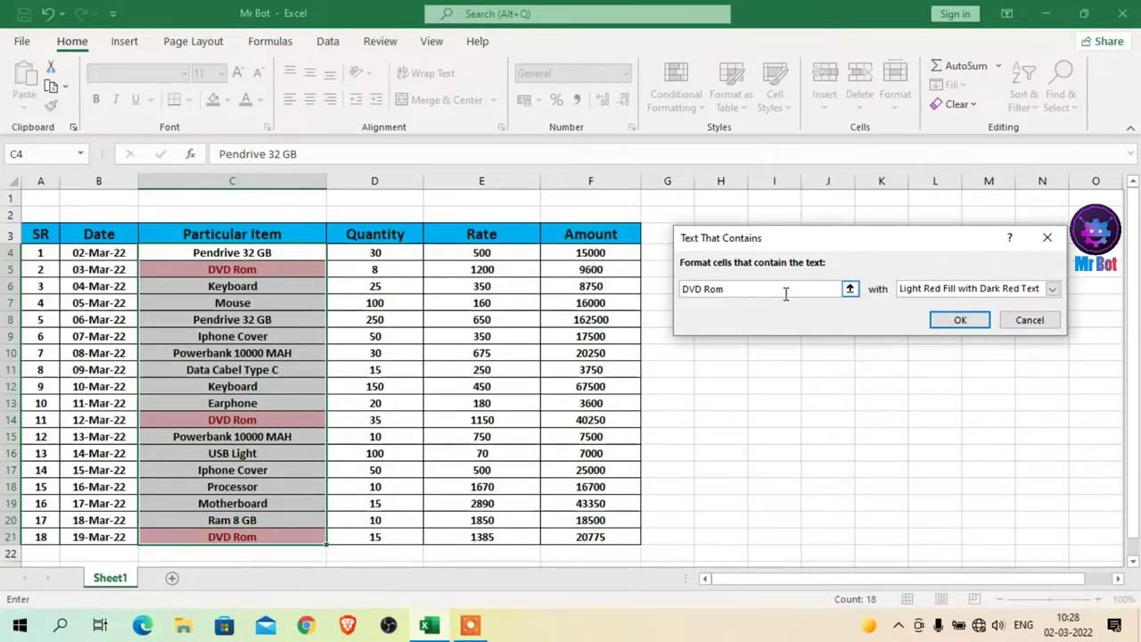
{"action": "left_click", "coordinate": [1035, 320]}
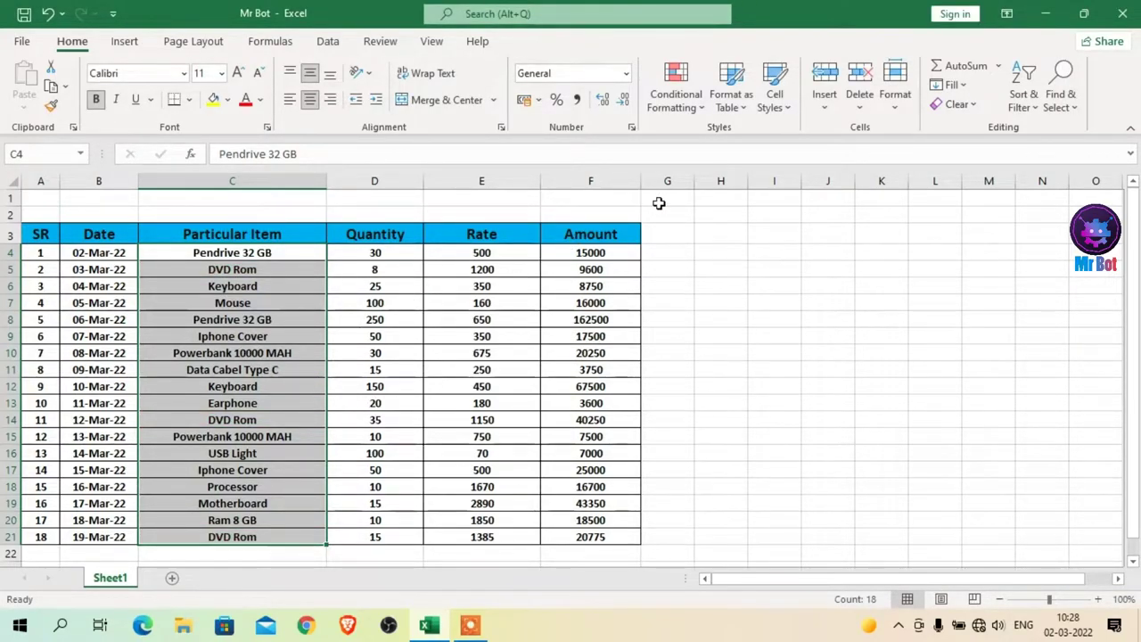
{"action": "left_click", "coordinate": [702, 113]}
{"action": "mouse_move", "coordinate": [736, 141]}
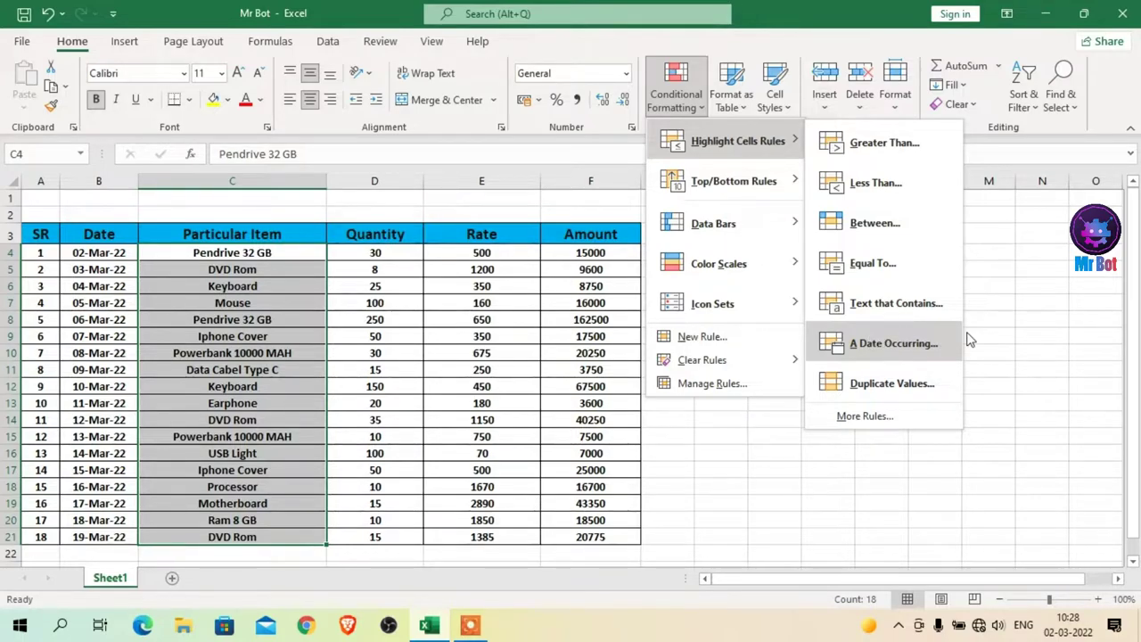
{"action": "key", "text": "Escape"}
{"action": "key", "text": "Escape"}
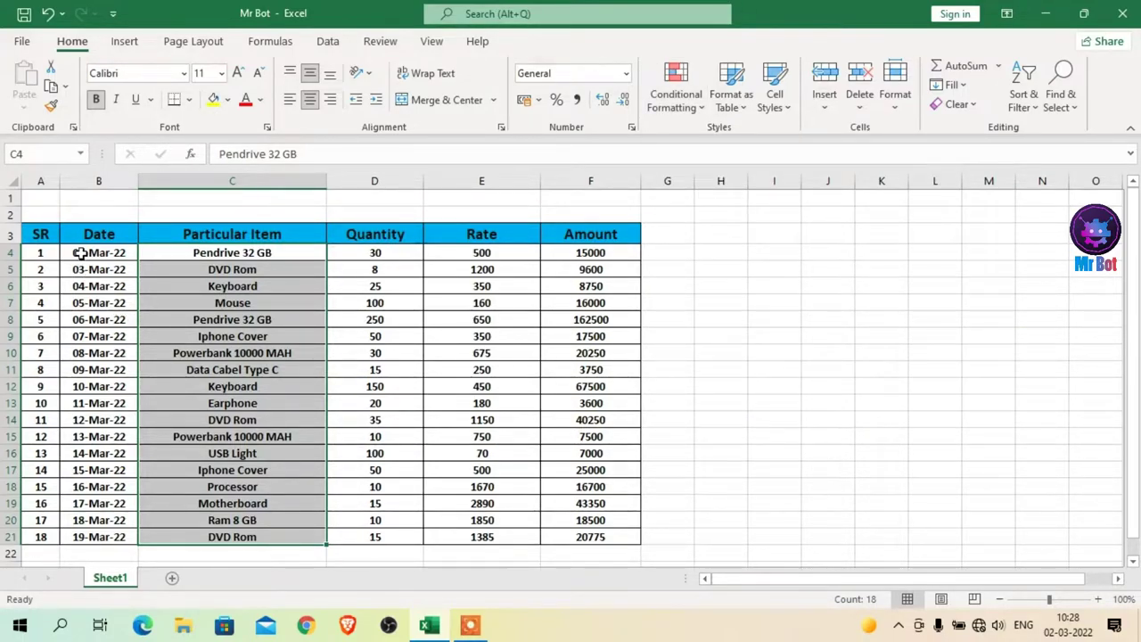
{"action": "left_click", "coordinate": [80, 253]}
{"action": "key", "text": "shift+Down"}
{"action": "key", "text": "shift+Down"}
{"action": "key", "text": "shift+Down"}
{"action": "key", "text": "shift+Down"}
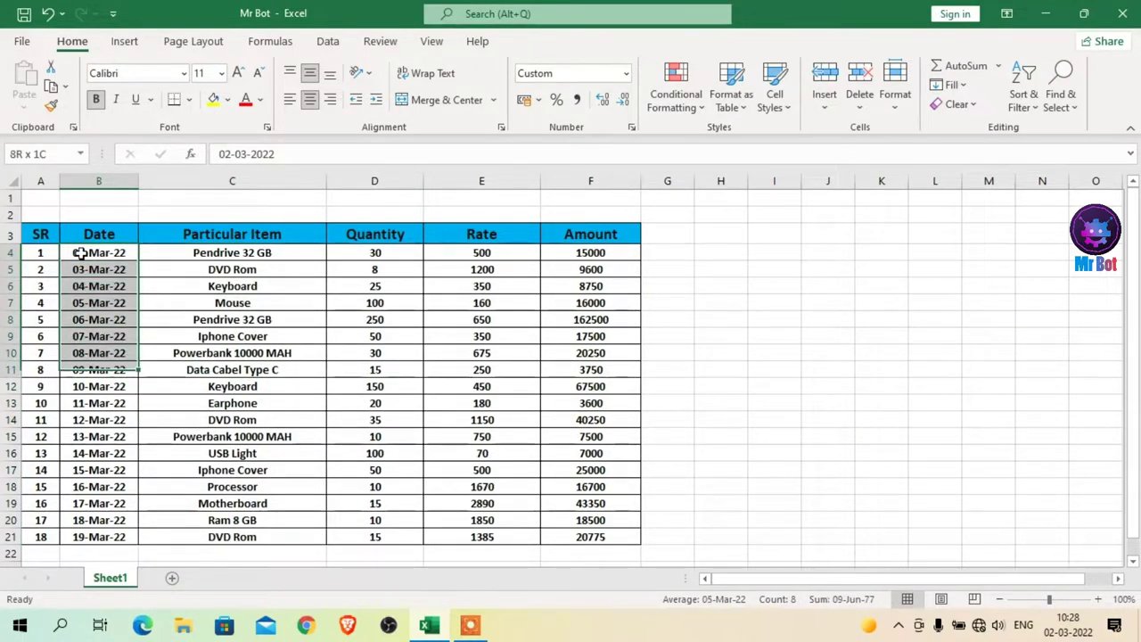
{"action": "key", "text": "shift+Down"}
{"action": "key", "text": "shift+Down"}
{"action": "key", "text": "shift+Down"}
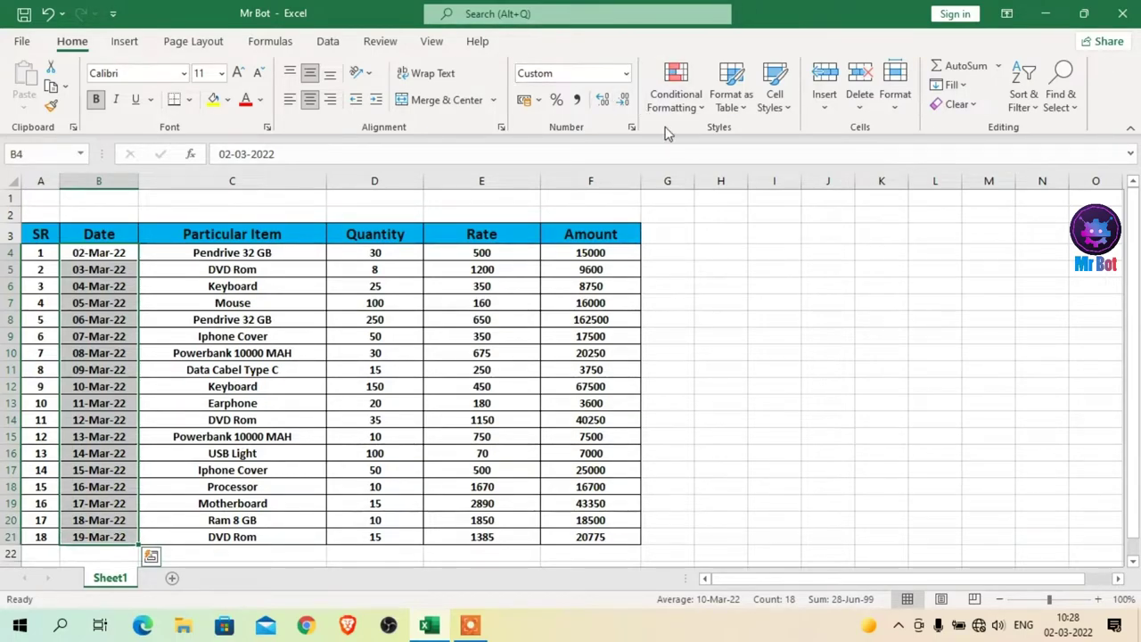
{"action": "left_click", "coordinate": [676, 89]}
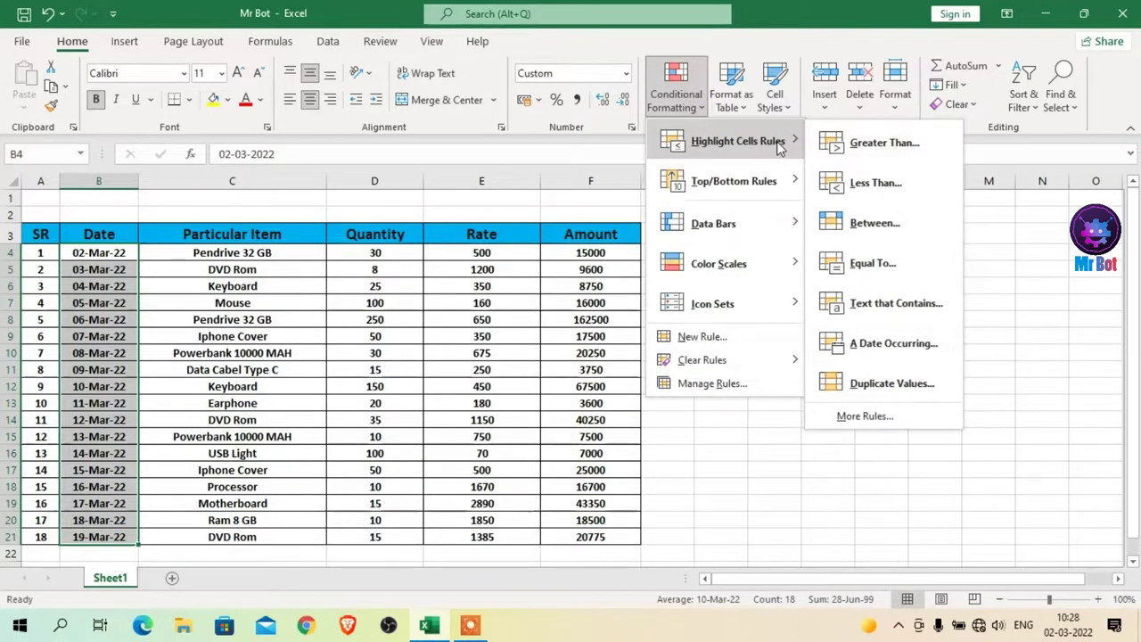
{"action": "left_click", "coordinate": [915, 356]}
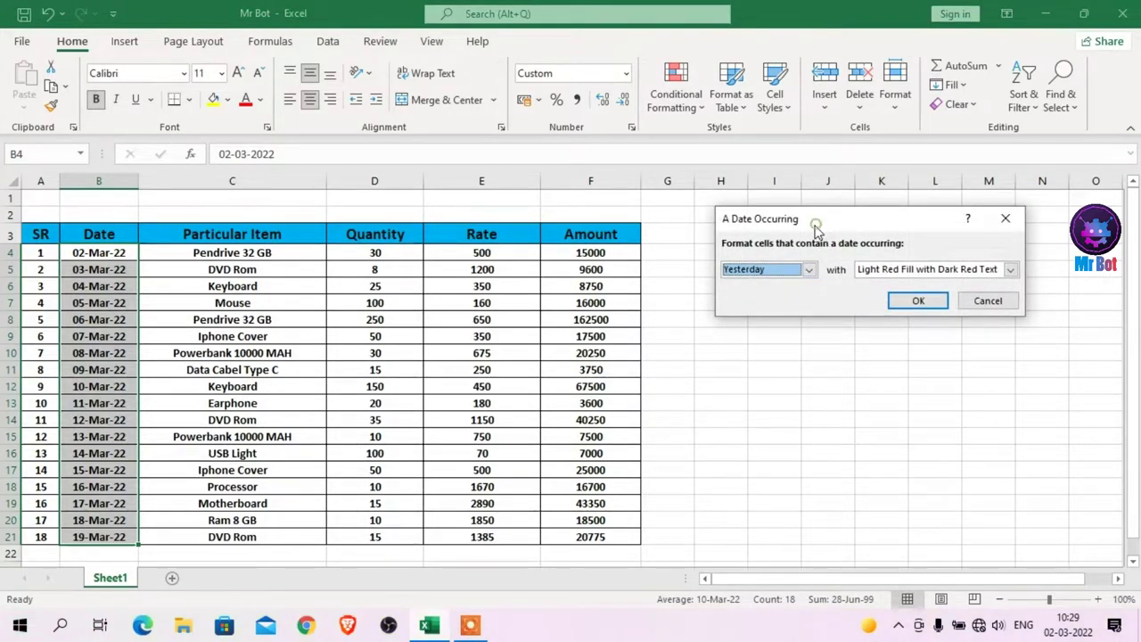
{"action": "left_click_drag", "start_coordinate": [816, 228], "coordinate": [746, 225]}
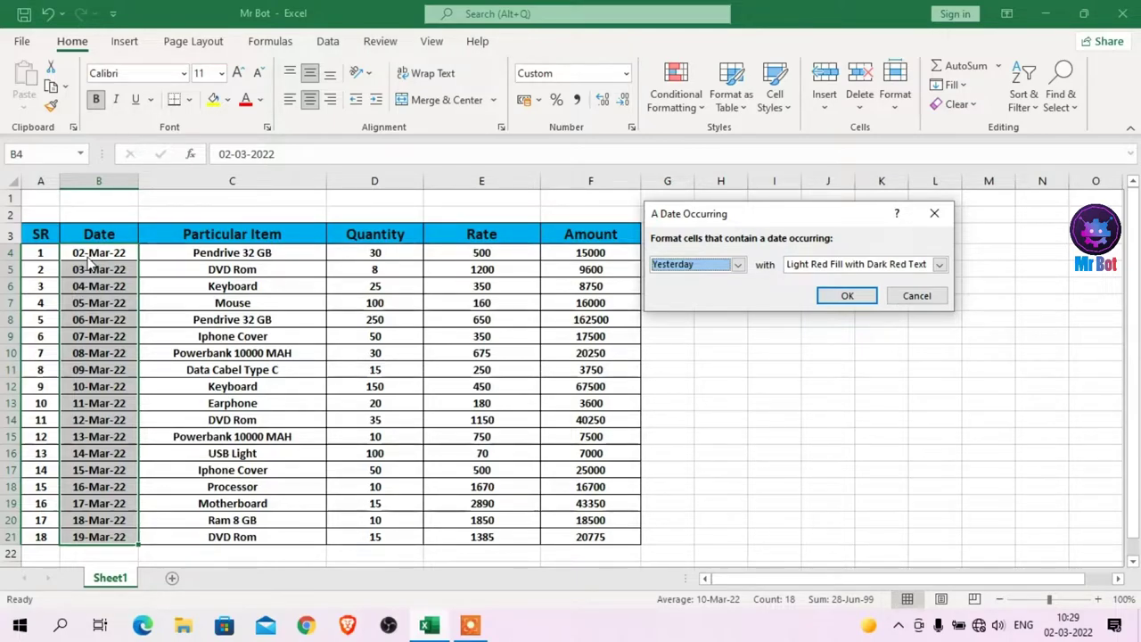
{"action": "left_click", "coordinate": [740, 265]}
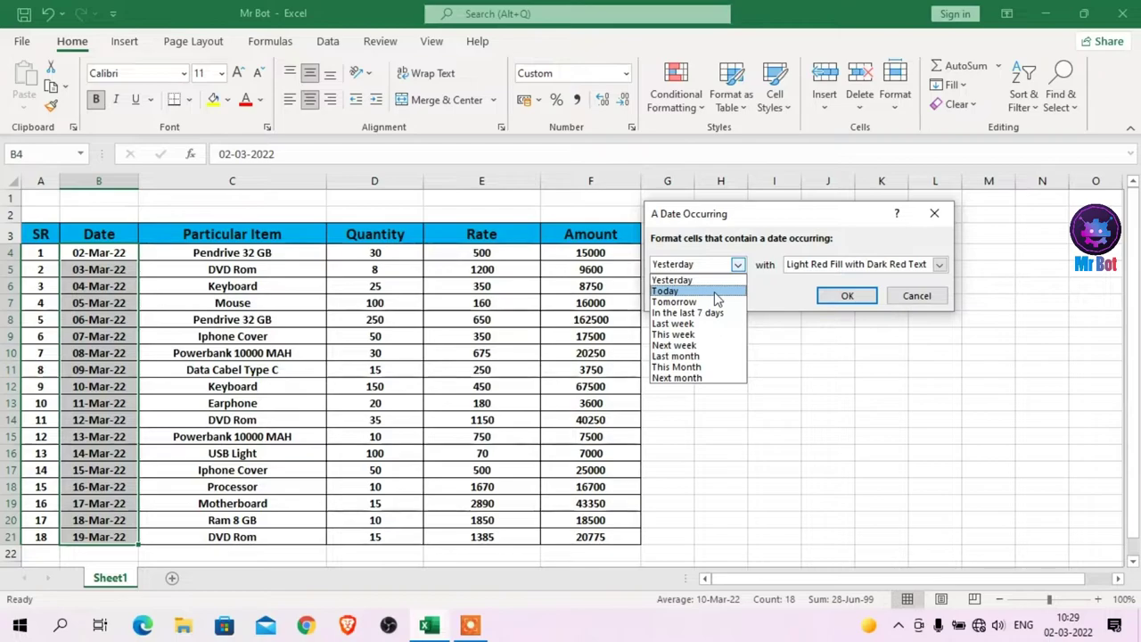
{"action": "left_click", "coordinate": [714, 291]}
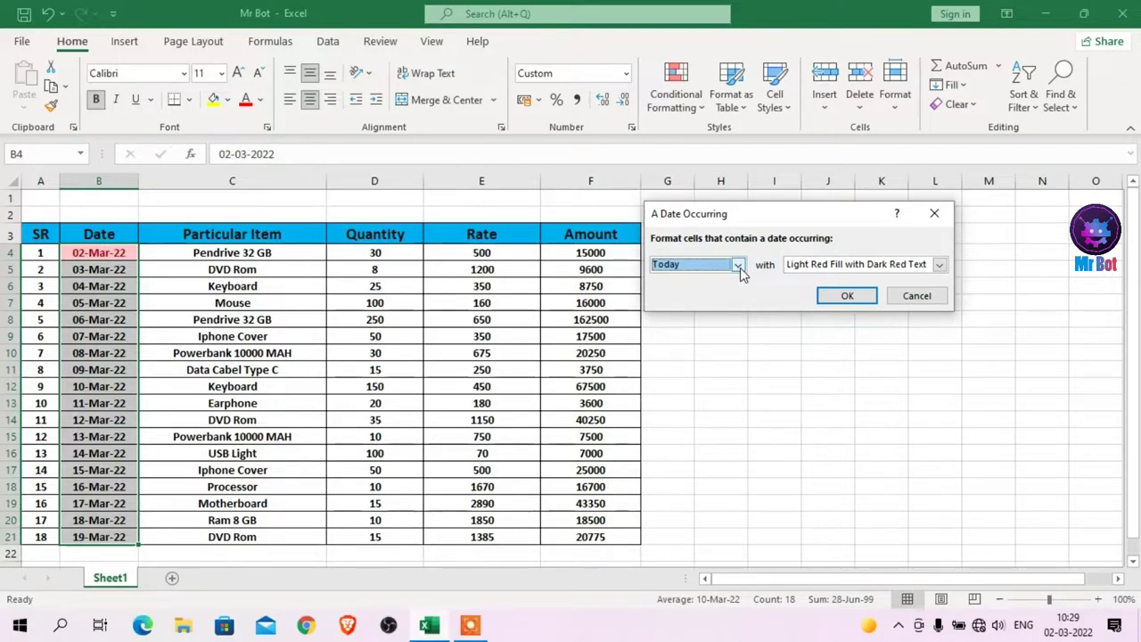
{"action": "left_click", "coordinate": [738, 265]}
{"action": "left_click", "coordinate": [700, 302]}
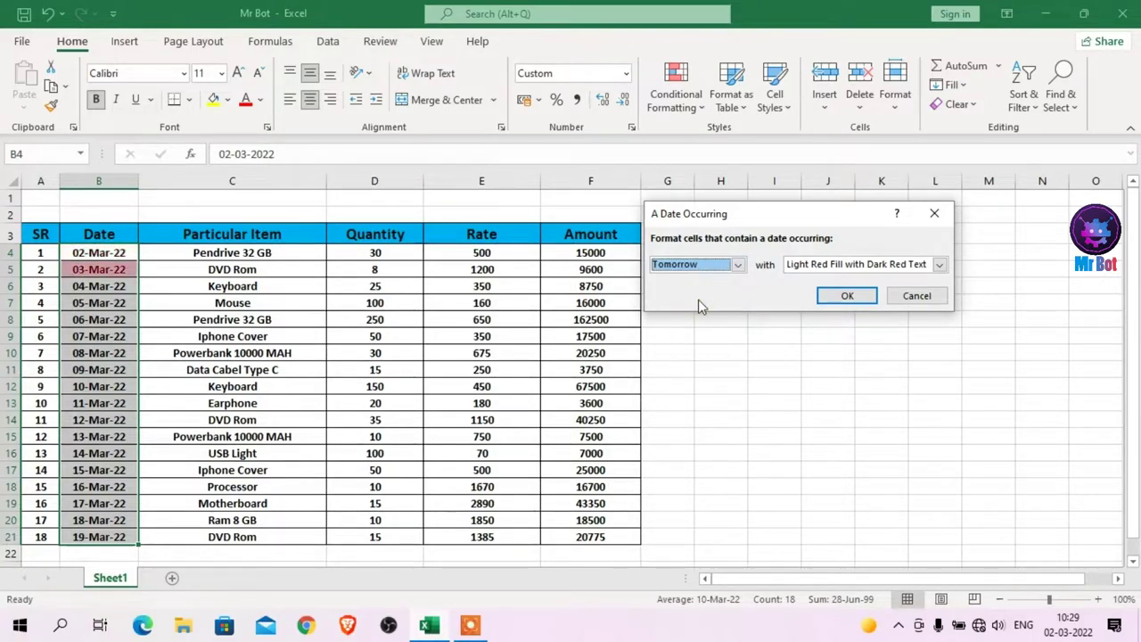
{"action": "left_click", "coordinate": [737, 265]}
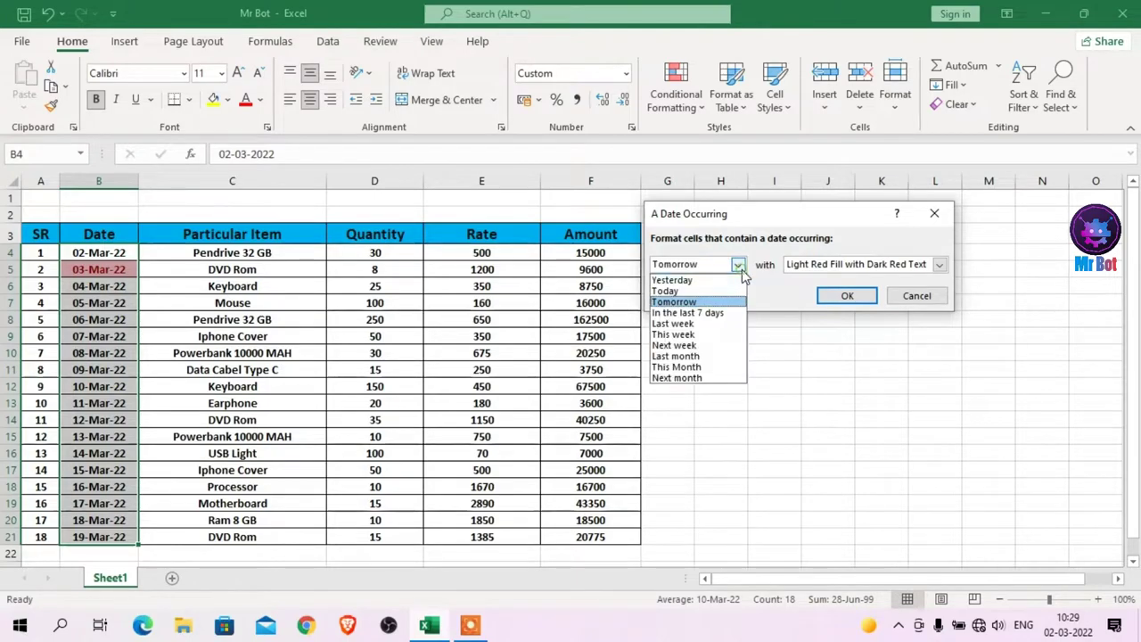
{"action": "left_click", "coordinate": [706, 314]}
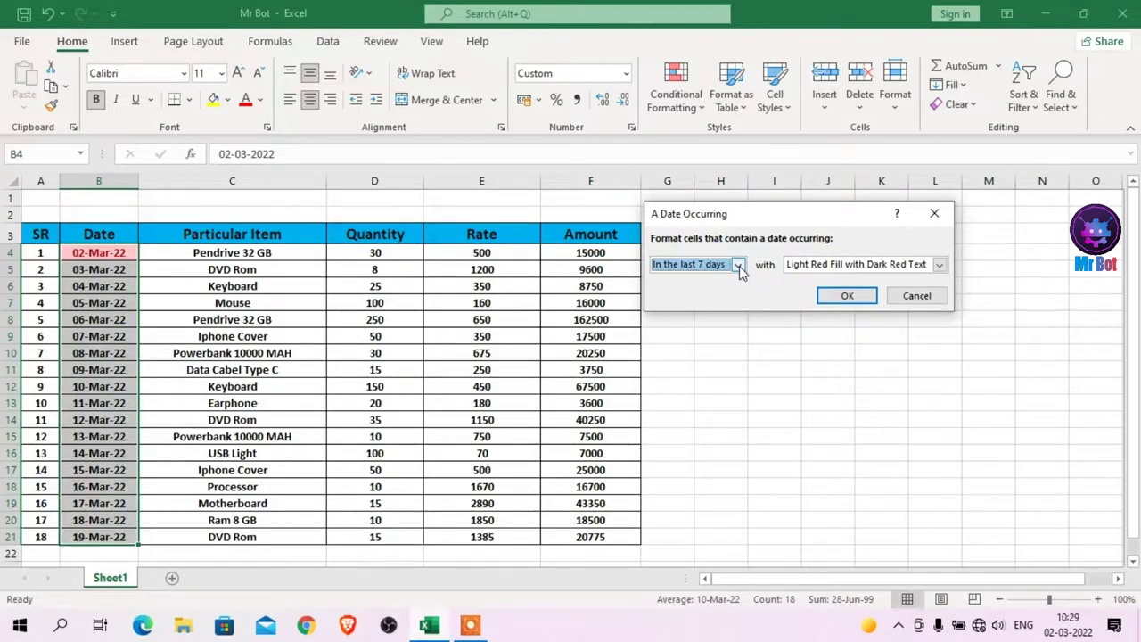
{"action": "left_click", "coordinate": [739, 266]}
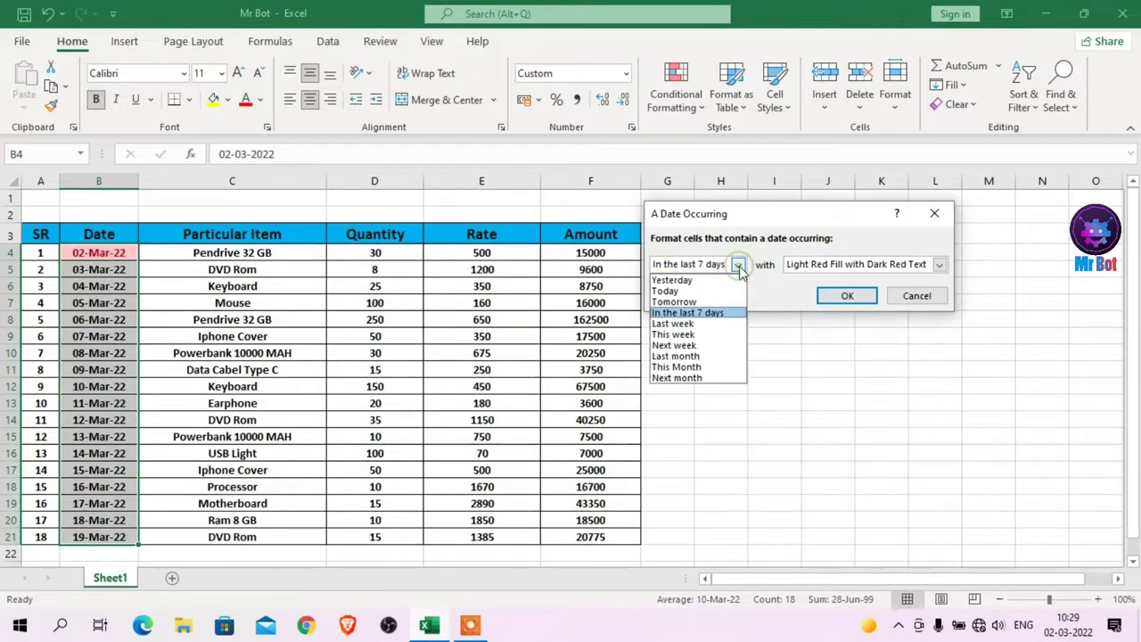
{"action": "left_click", "coordinate": [698, 334]}
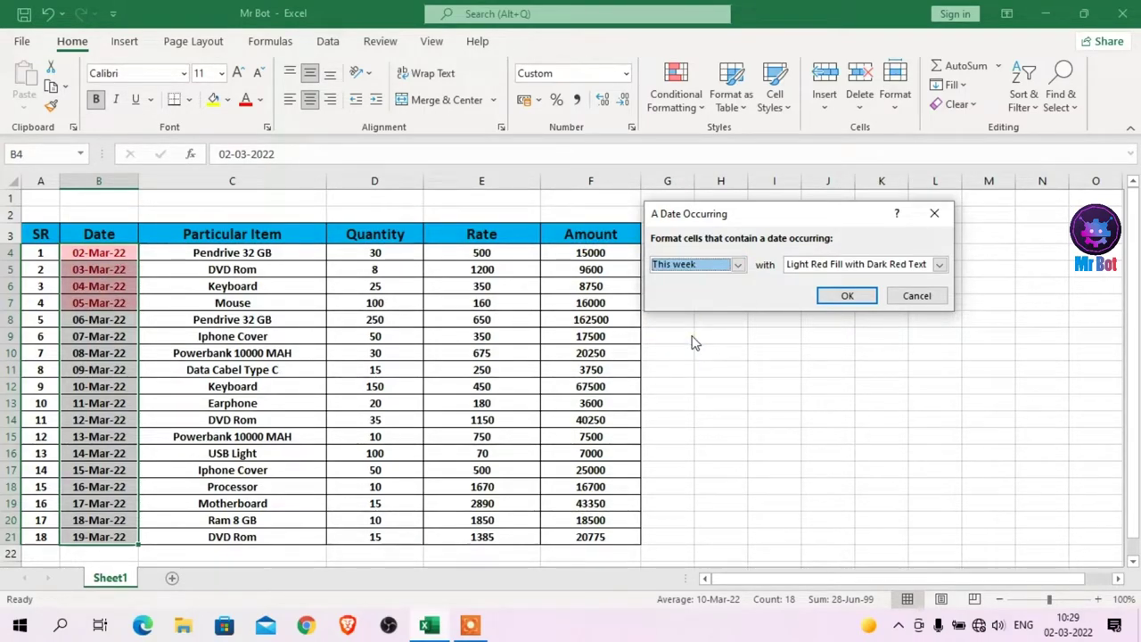
{"action": "left_click", "coordinate": [739, 266]}
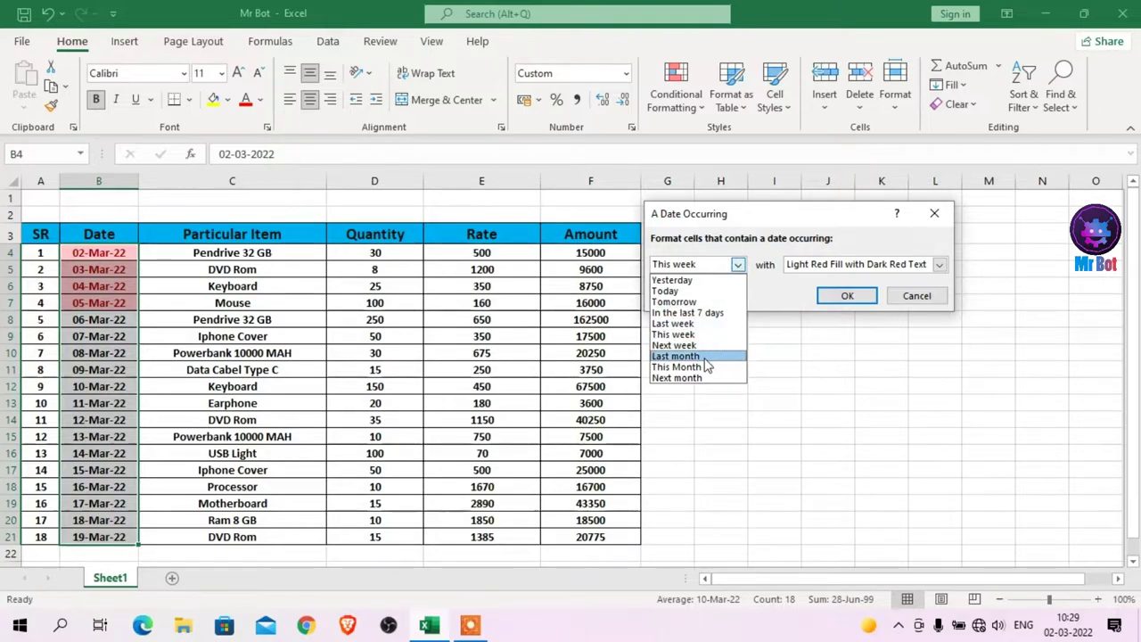
{"action": "left_click", "coordinate": [705, 346]}
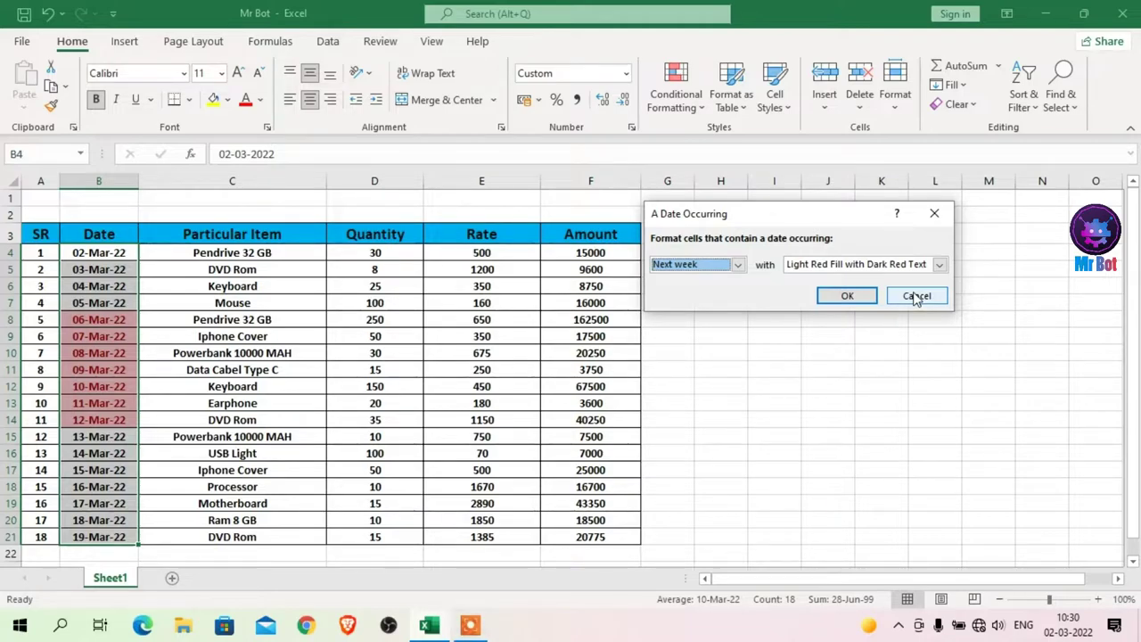
{"action": "left_click", "coordinate": [916, 296]}
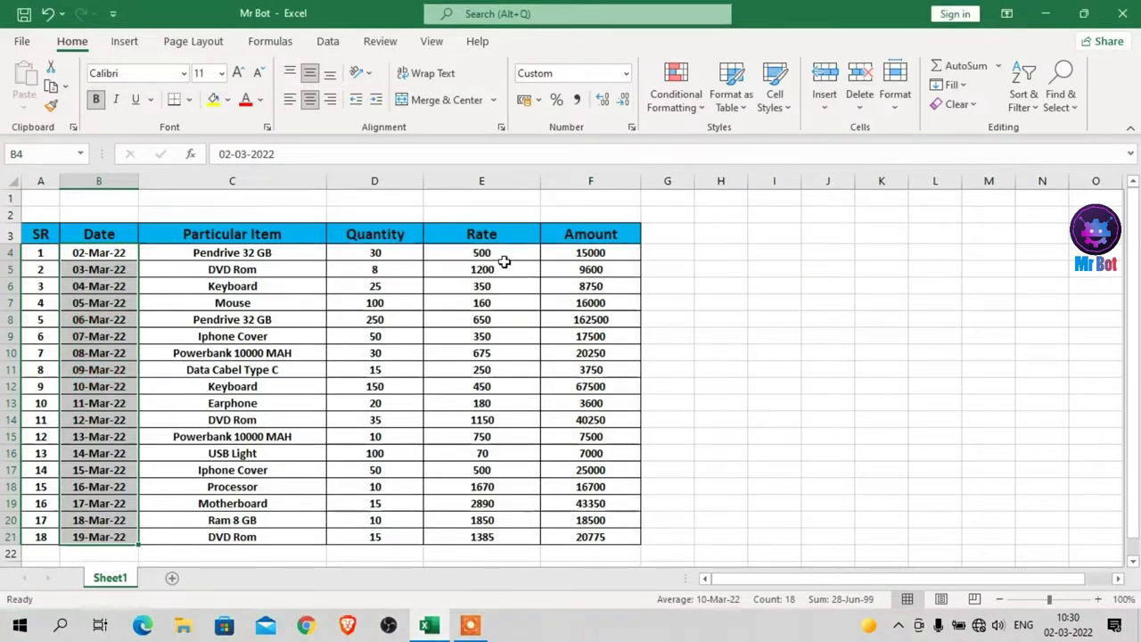
- Open the Conditional Formatting menu and back out without choosing a rule
{"action": "left_click", "coordinate": [689, 104]}
{"action": "mouse_move", "coordinate": [737, 141]}
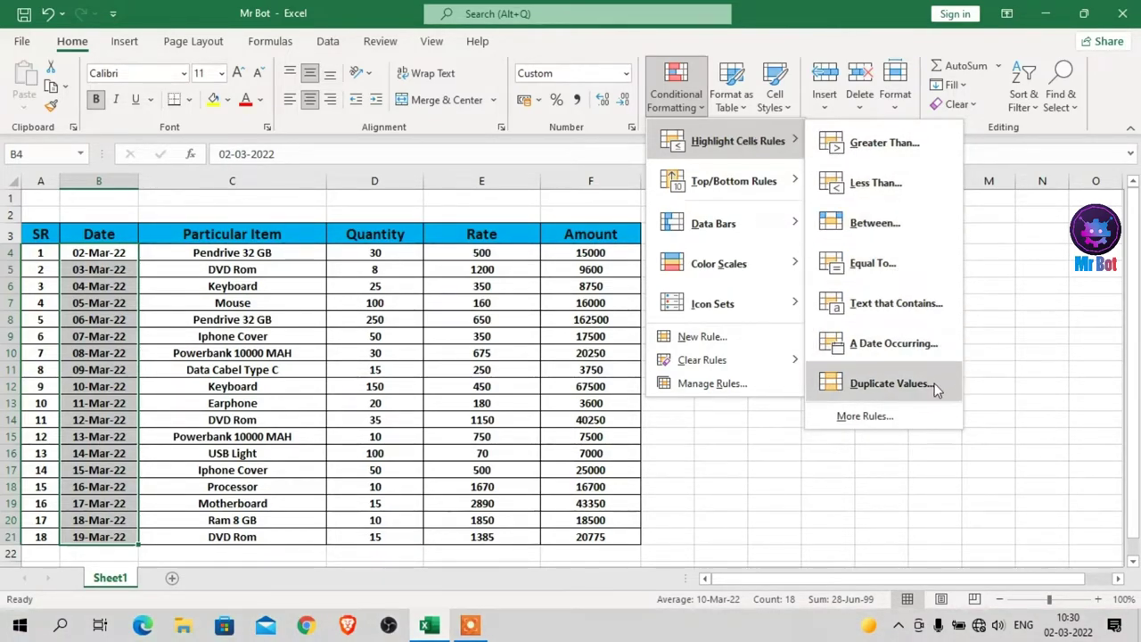
{"action": "key", "text": "Escape"}
{"action": "key", "text": "Escape"}
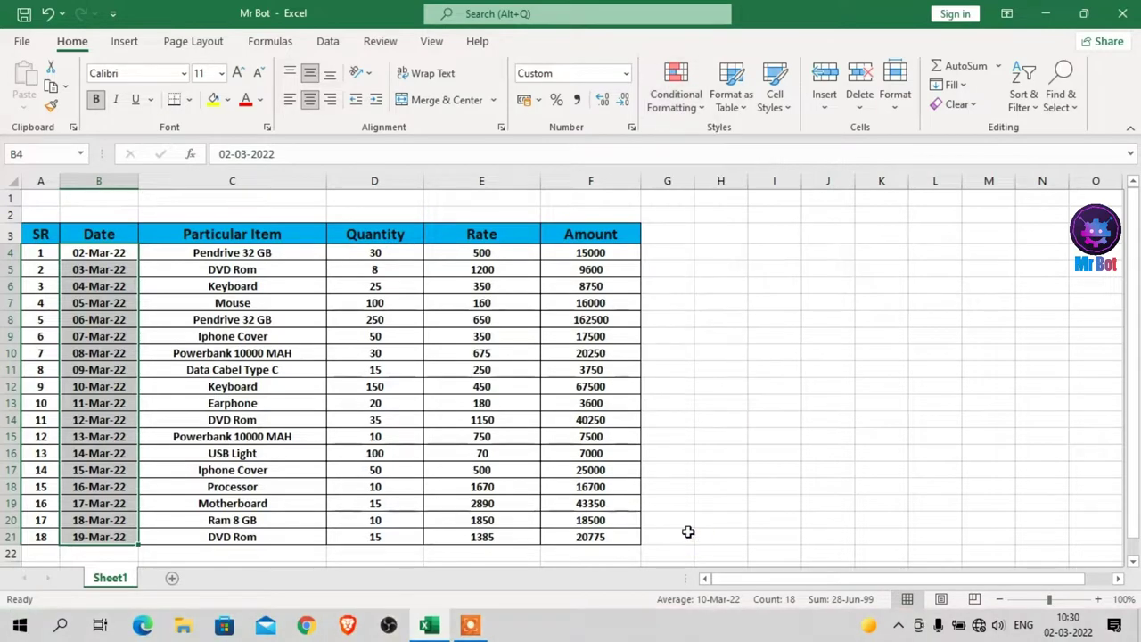
{"action": "left_click", "coordinate": [251, 339]}
- Select the table range A4:F21 and open the Duplicate Values highlight rule
{"action": "left_click", "coordinate": [44, 253]}
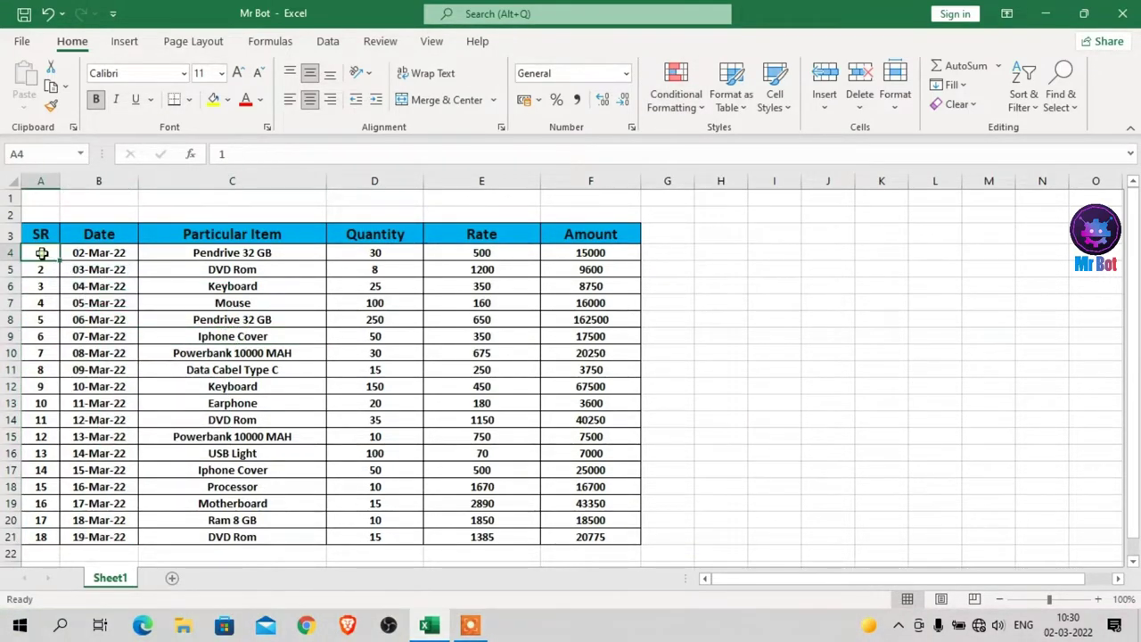
{"action": "key", "text": "shift+Right"}
{"action": "key", "text": "shift+Right"}
{"action": "key", "text": "shift+Right"}
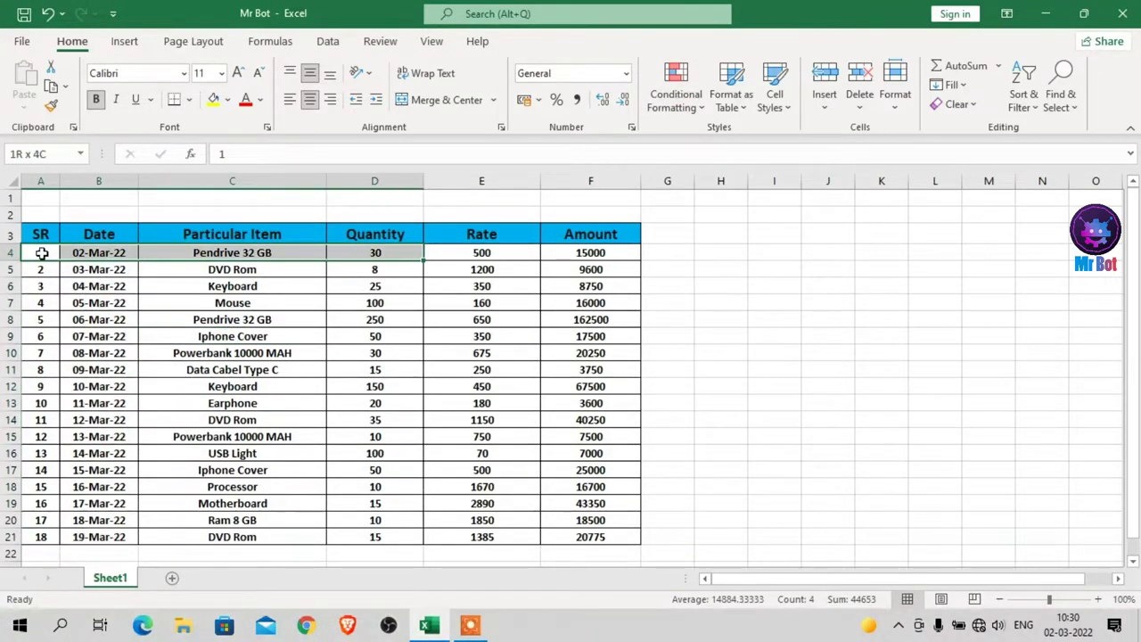
{"action": "key", "text": "shift+Right"}
{"action": "key", "text": "shift+Right"}
{"action": "key", "text": "shift+Down"}
{"action": "key", "text": "shift+Down"}
{"action": "key", "text": "shift+Down"}
{"action": "key", "text": "shift+Down"}
{"action": "key", "text": "shift+Down"}
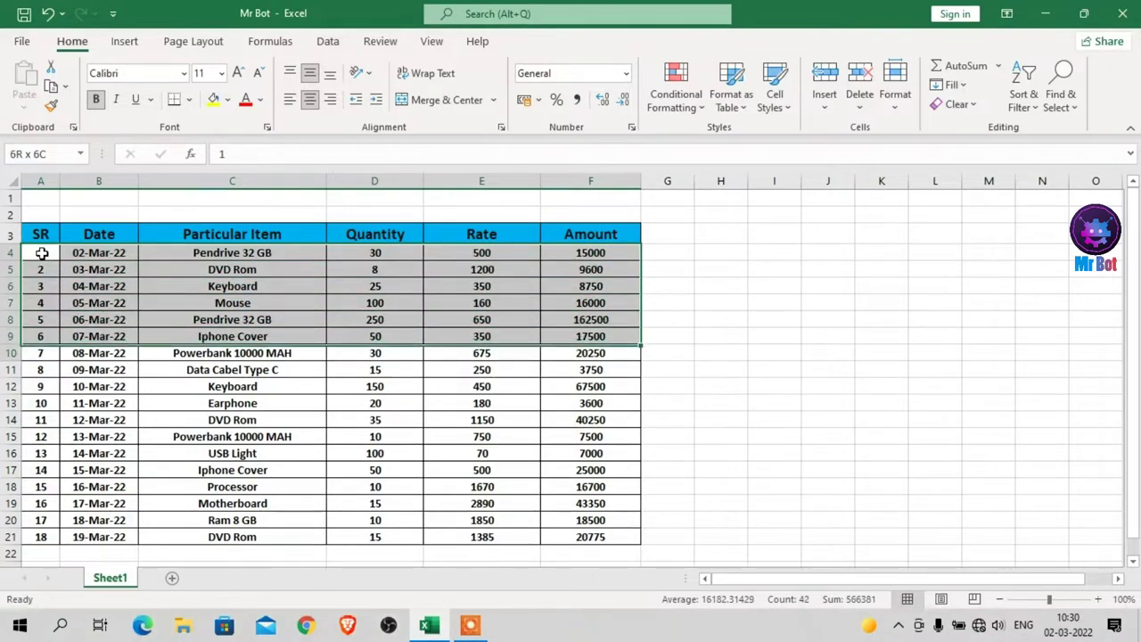
{"action": "key", "text": "shift+Down"}
{"action": "key", "text": "shift+Down"}
{"action": "key", "text": "shift+Down"}
{"action": "key", "text": "shift+Down"}
{"action": "key", "text": "shift+Down"}
{"action": "key", "text": "shift+Down"}
{"action": "key", "text": "shift+Down"}
{"action": "key", "text": "shift+Down"}
{"action": "key", "text": "shift+Down"}
{"action": "key", "text": "shift+Down"}
{"action": "key", "text": "shift+Down"}
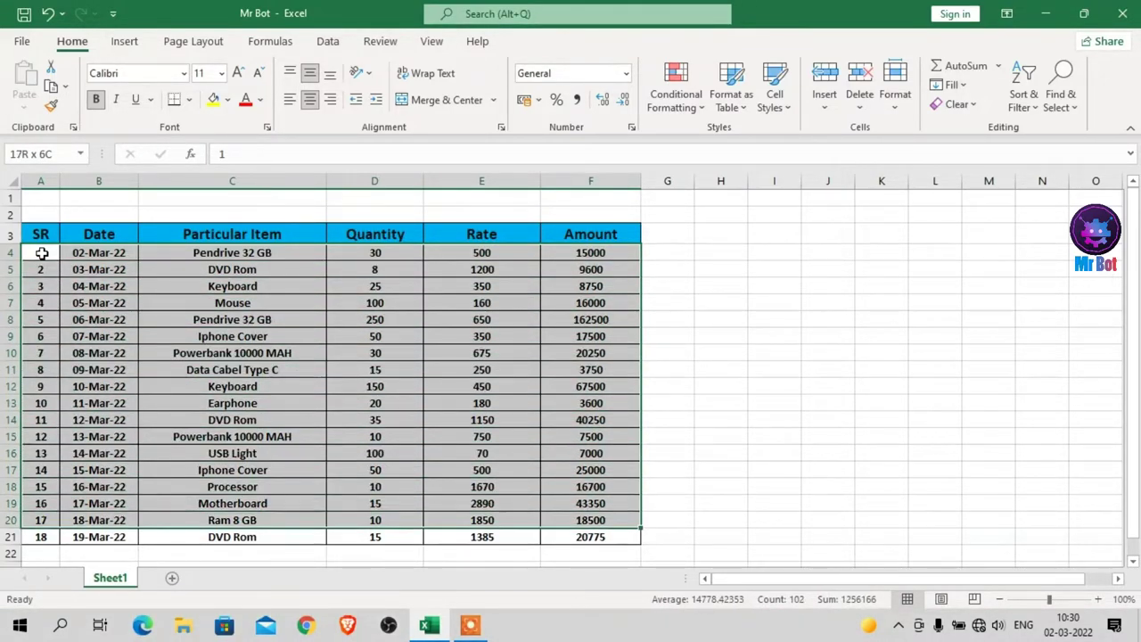
{"action": "key", "text": "shift+Down"}
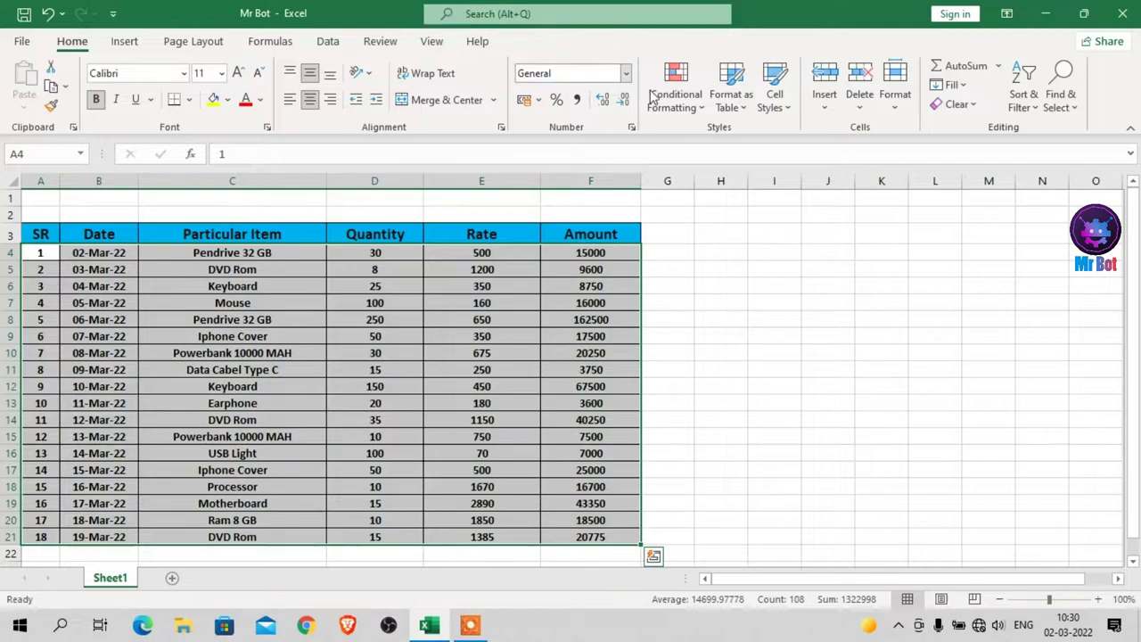
{"action": "left_click", "coordinate": [676, 97]}
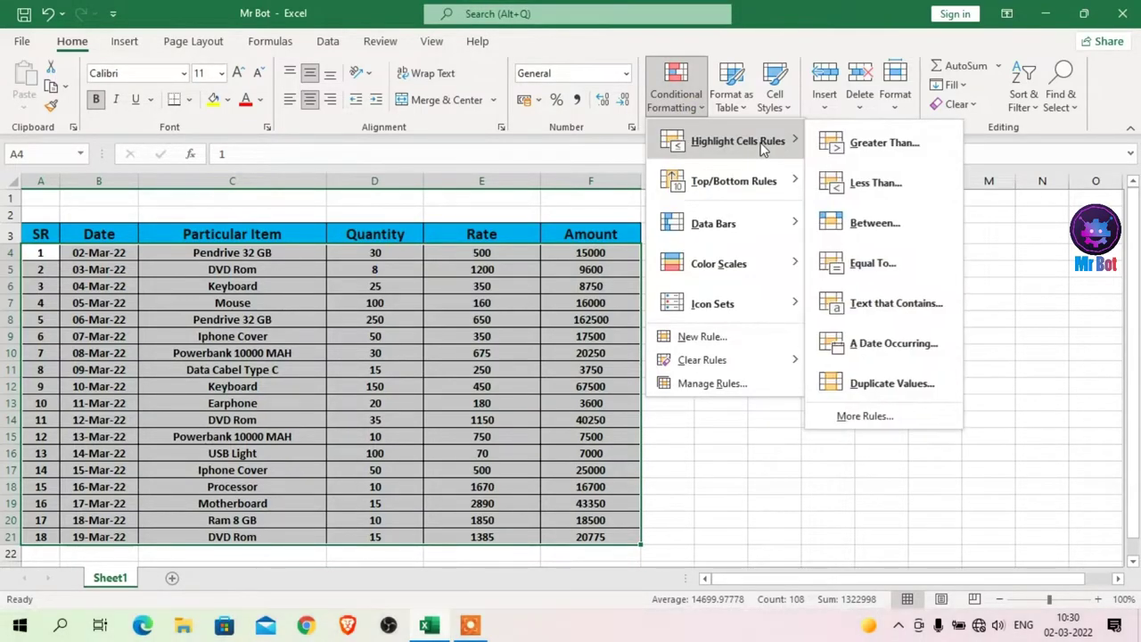
{"action": "left_click", "coordinate": [923, 383]}
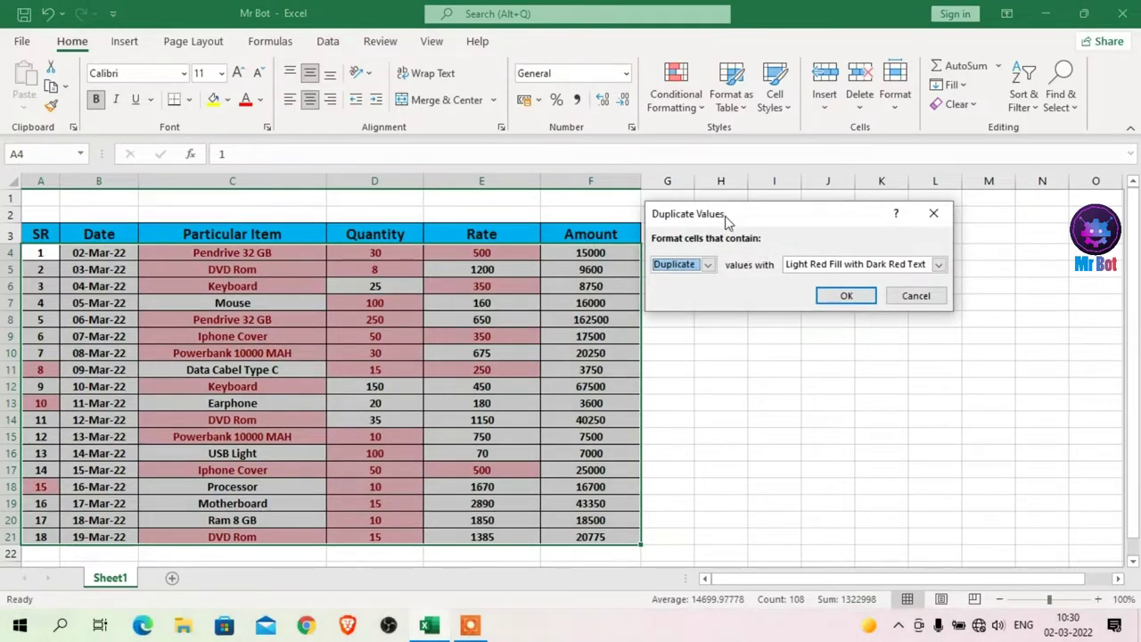
- Switch the Duplicate Values rule to preview Unique entries, then cancel it unapplied
{"action": "left_click_drag", "start_coordinate": [727, 222], "coordinate": [738, 224]}
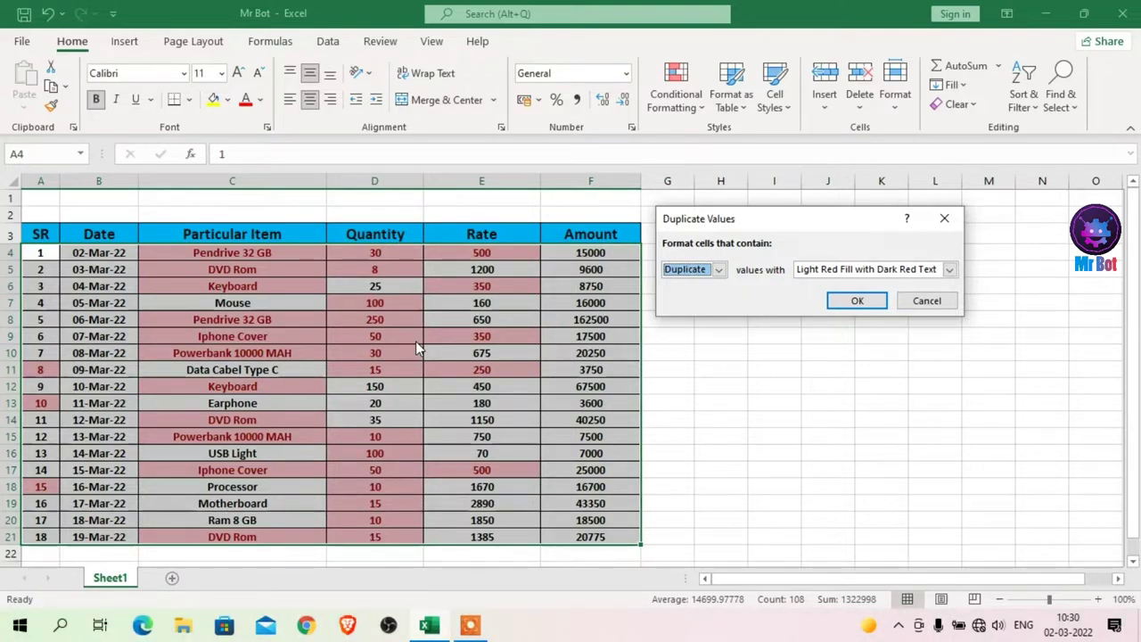
{"action": "left_click", "coordinate": [723, 273]}
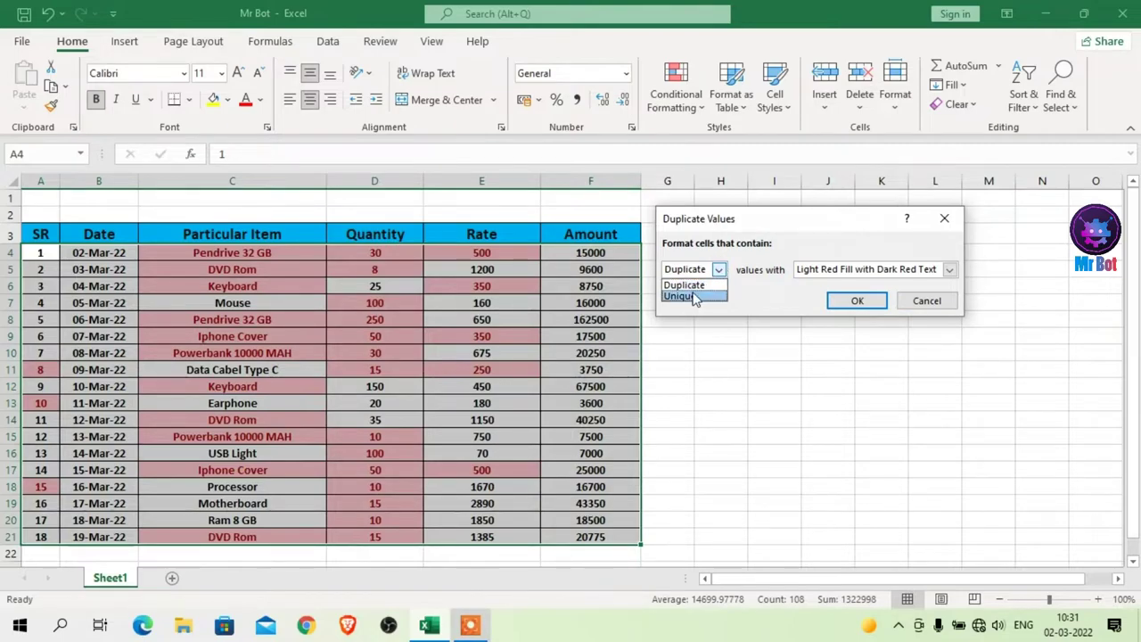
{"action": "left_click", "coordinate": [692, 296]}
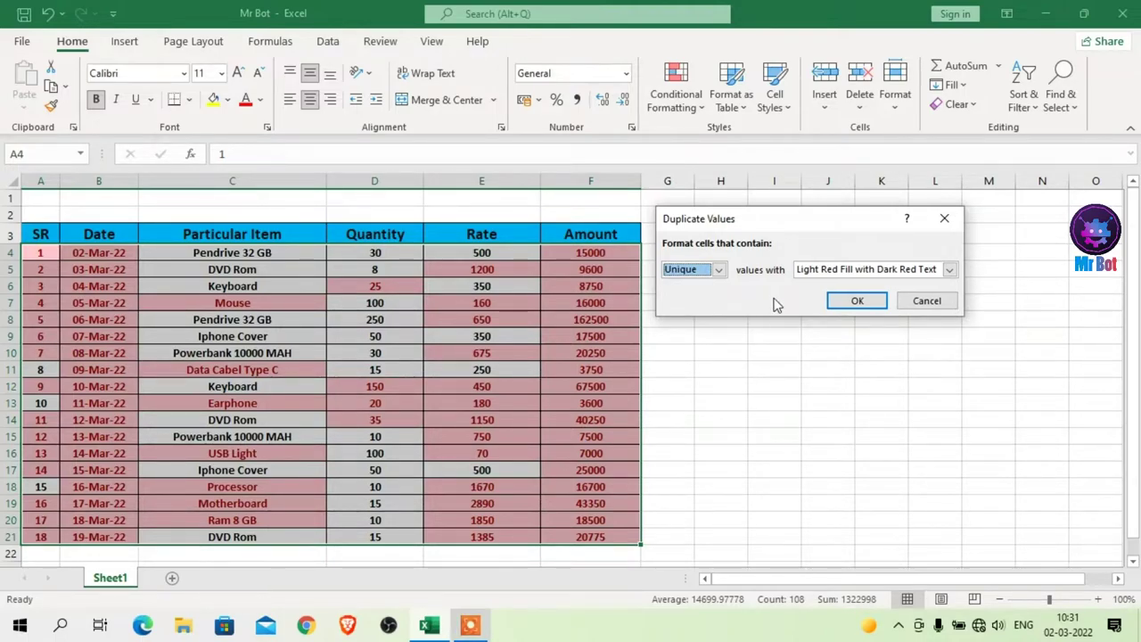
{"action": "left_click", "coordinate": [719, 270]}
{"action": "left_click", "coordinate": [700, 295]}
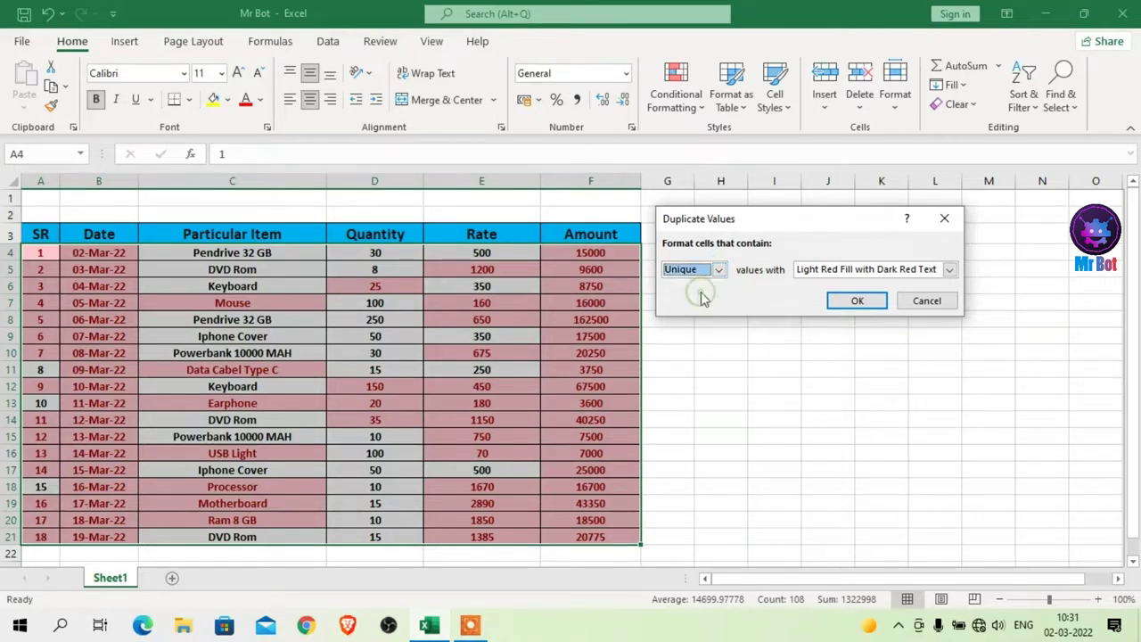
{"action": "left_click", "coordinate": [923, 303]}
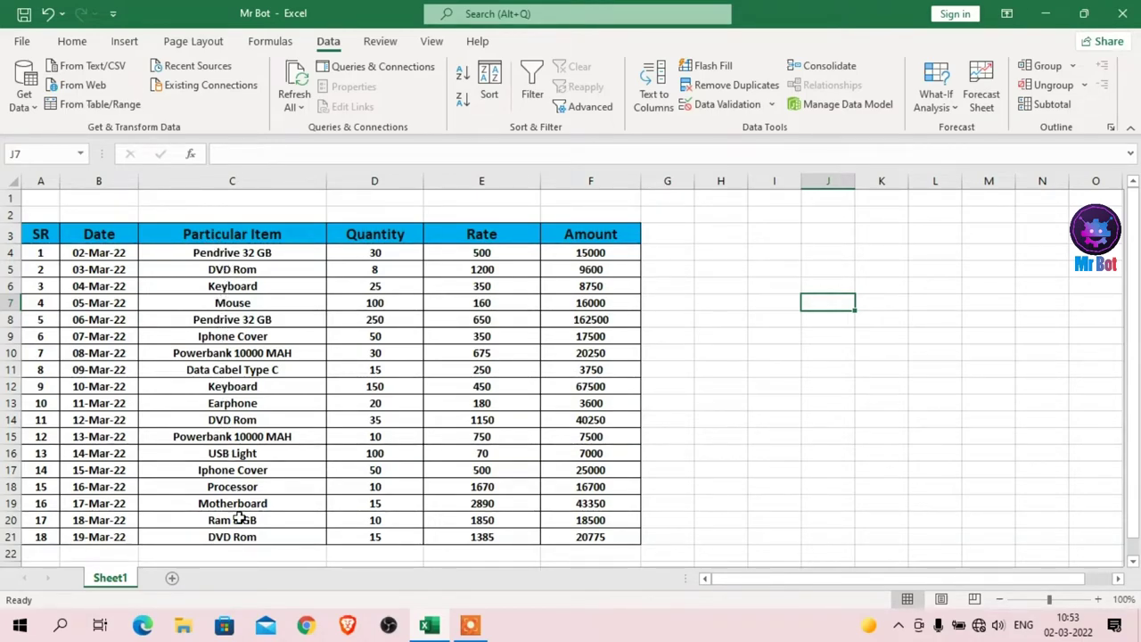
{"action": "left_click", "coordinate": [234, 258]}
{"action": "left_click", "coordinate": [232, 353]}
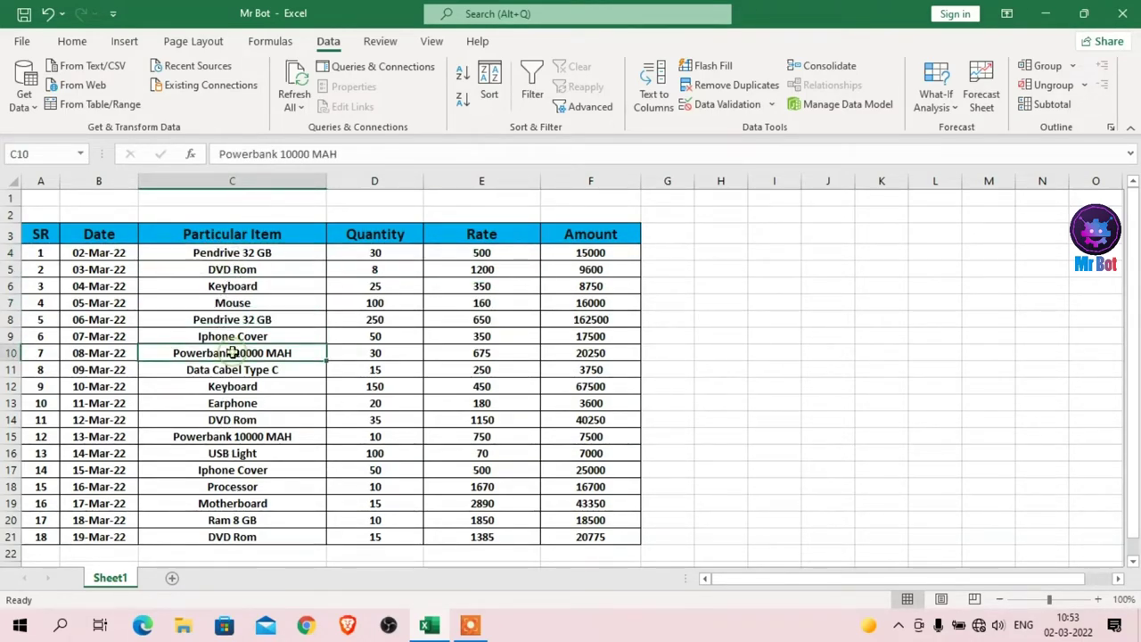
{"action": "left_click", "coordinate": [228, 501]}
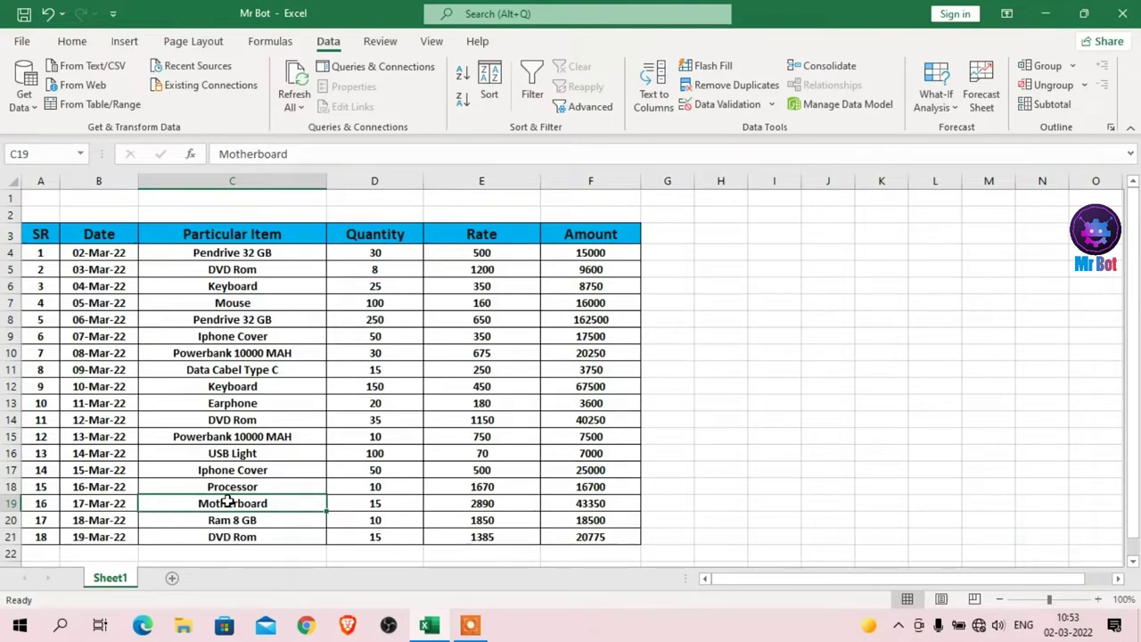
{"action": "left_click", "coordinate": [254, 287]}
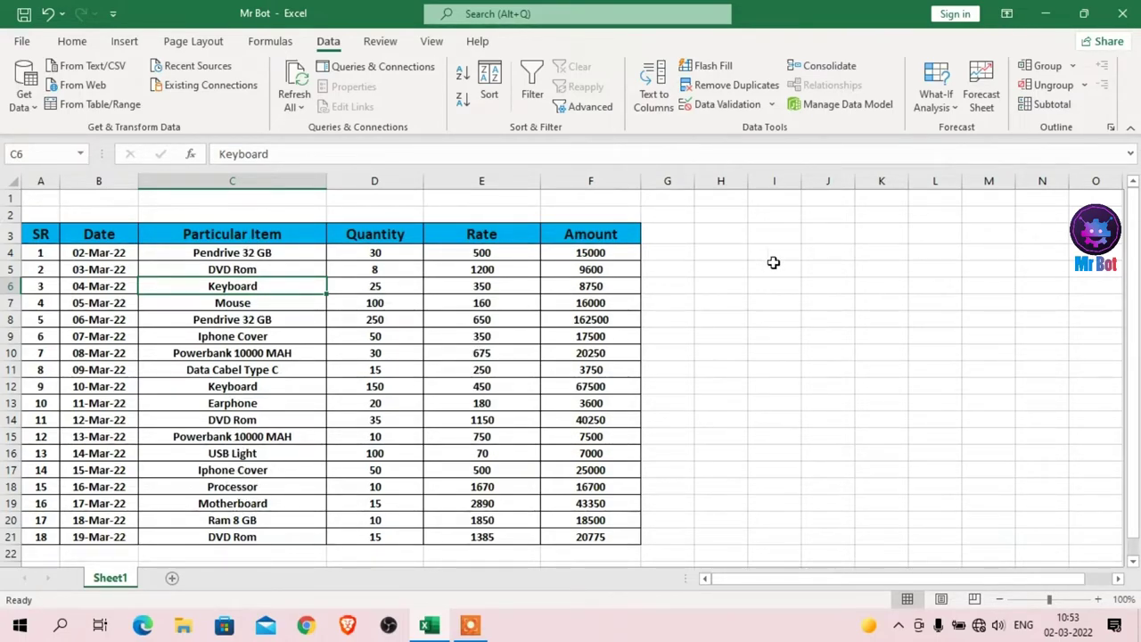
{"action": "left_click", "coordinate": [718, 231]}
- Widen column H and enter the heading 'Particular Item' in H3
{"action": "left_click_drag", "start_coordinate": [747, 181], "coordinate": [804, 179]}
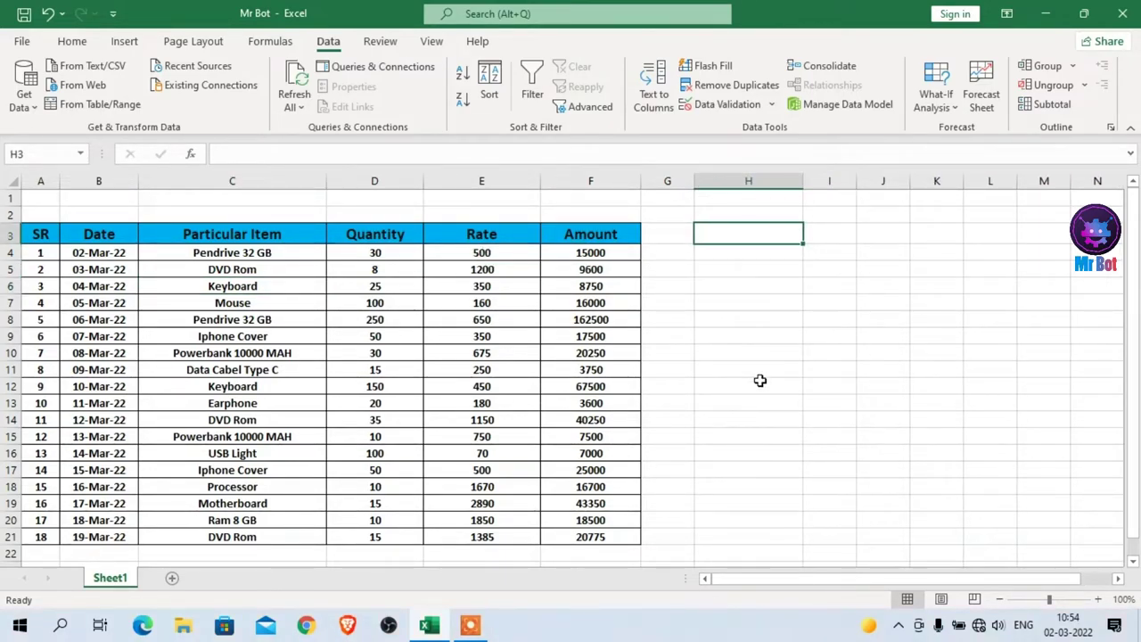
{"action": "type", "text": "Part"}
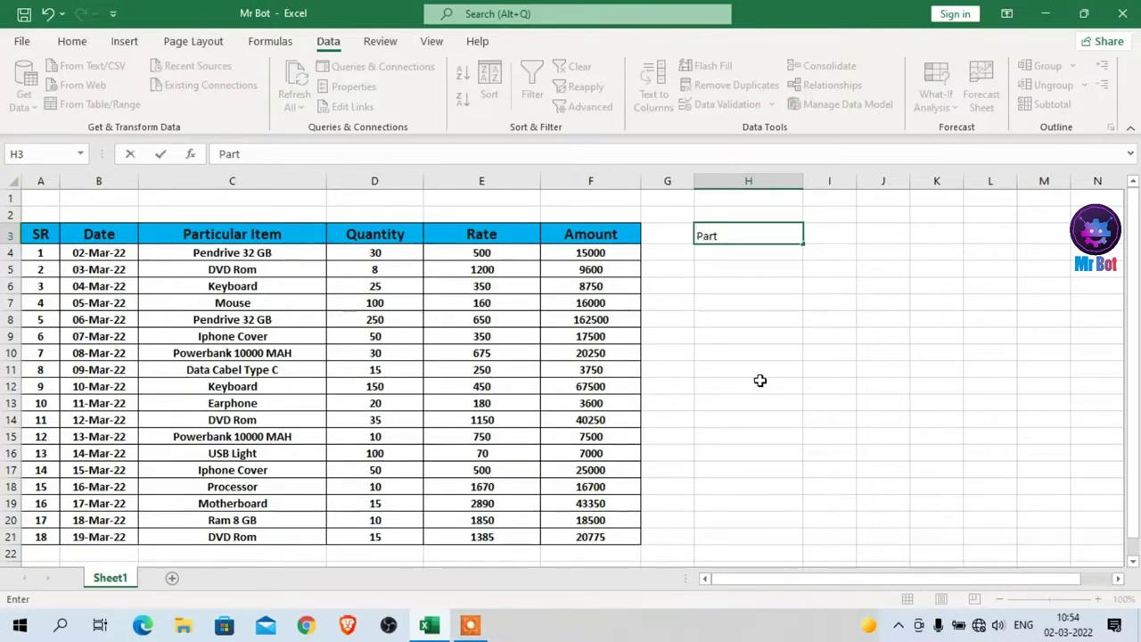
{"action": "type", "text": "icular "}
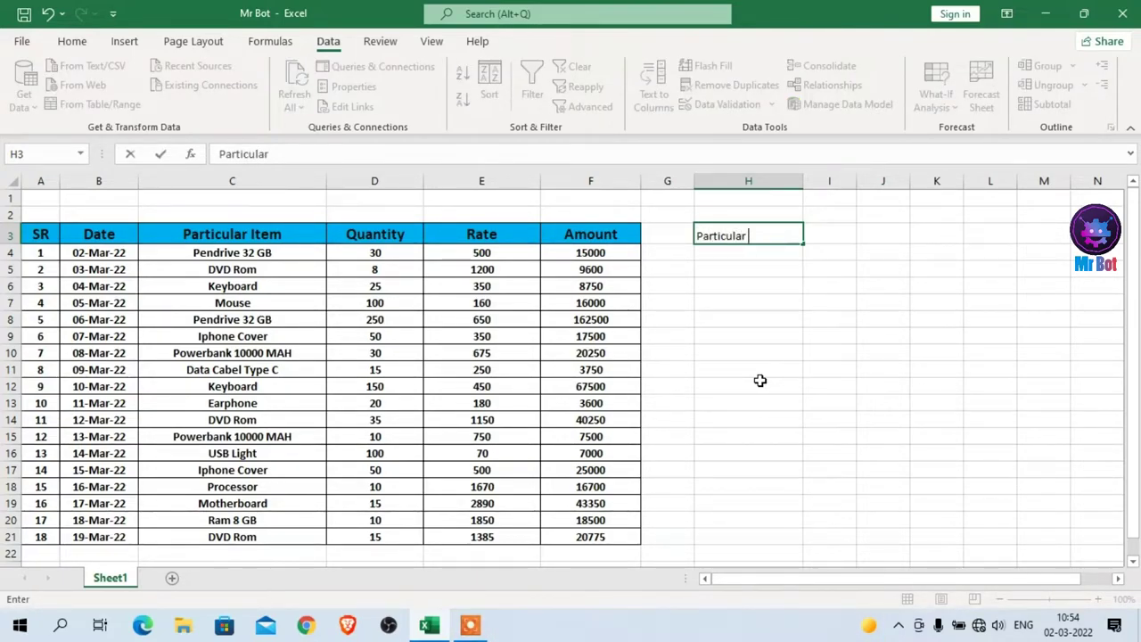
{"action": "type", "text": "Item"}
{"action": "key", "text": "Return"}
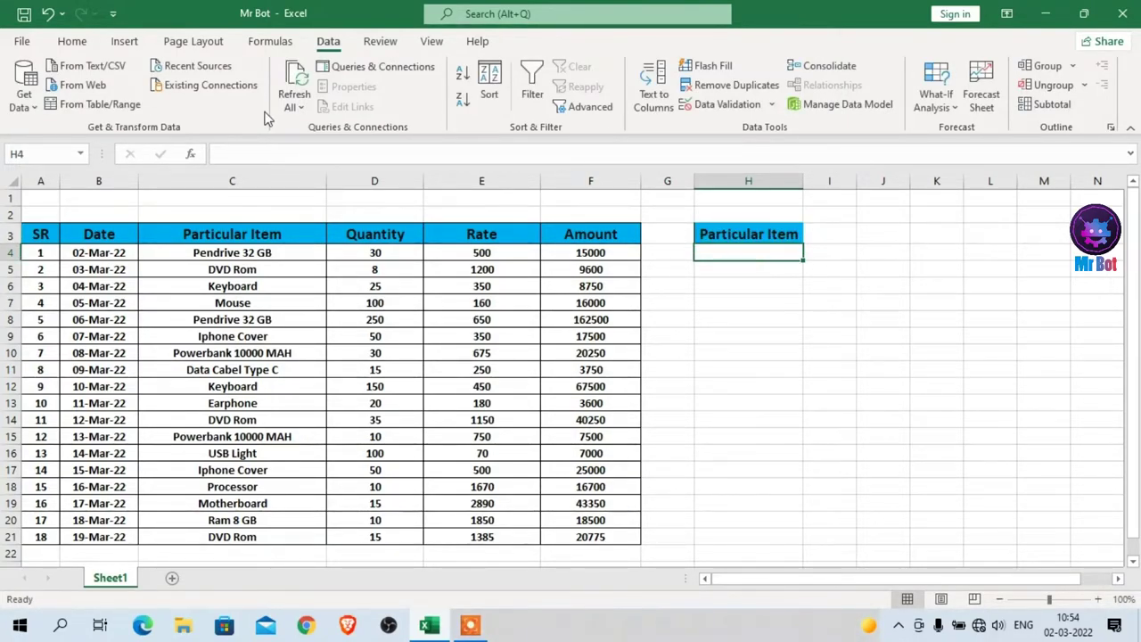
- Format the H3 heading to match the blue table headers and select H4
{"action": "left_click", "coordinate": [71, 41]}
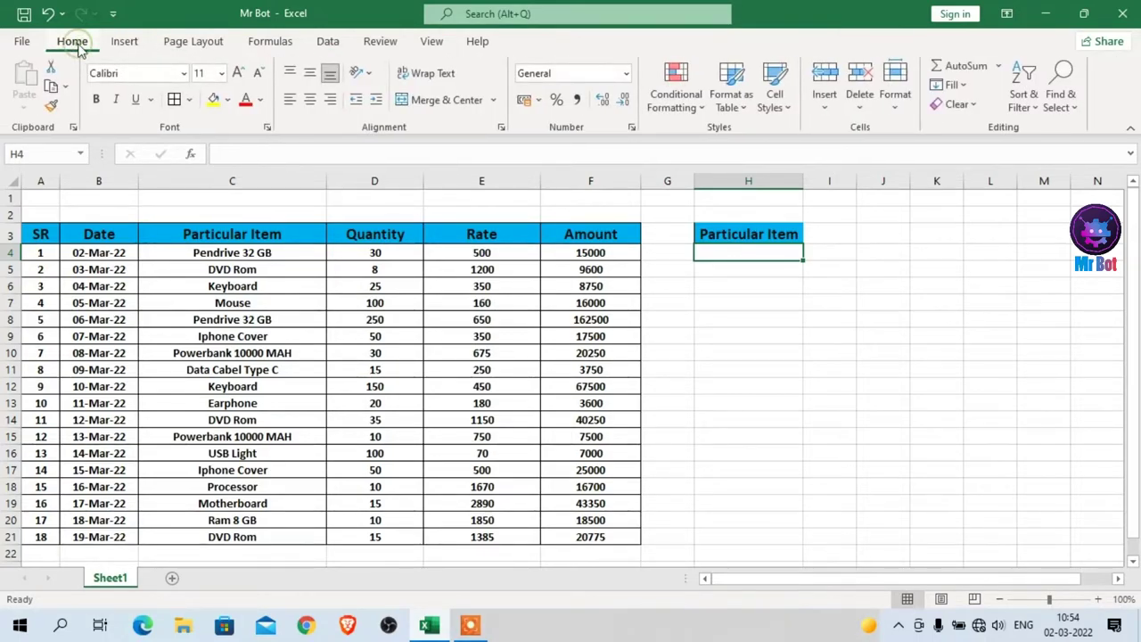
{"action": "left_click", "coordinate": [865, 404]}
{"action": "left_click", "coordinate": [734, 254]}
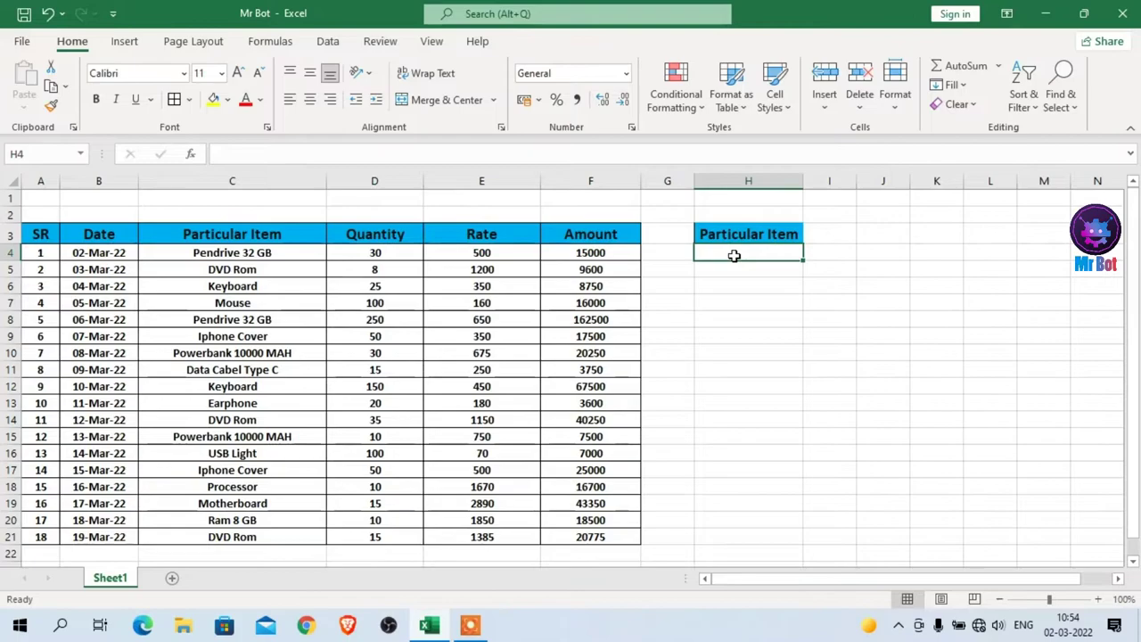
{"action": "left_click", "coordinate": [732, 376]}
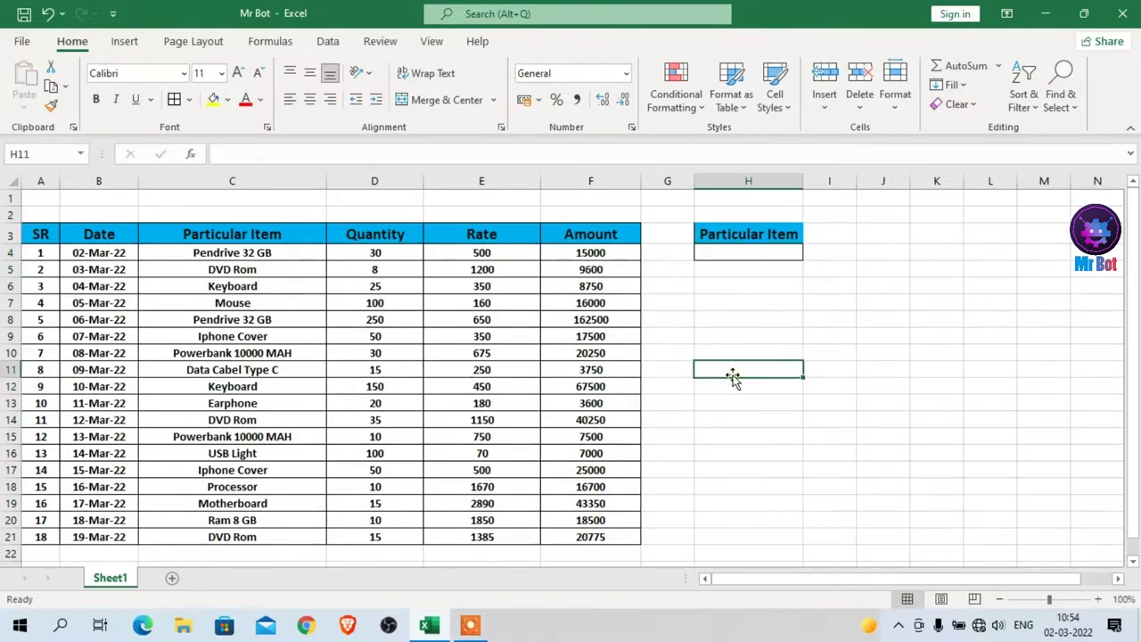
{"action": "left_click", "coordinate": [735, 253]}
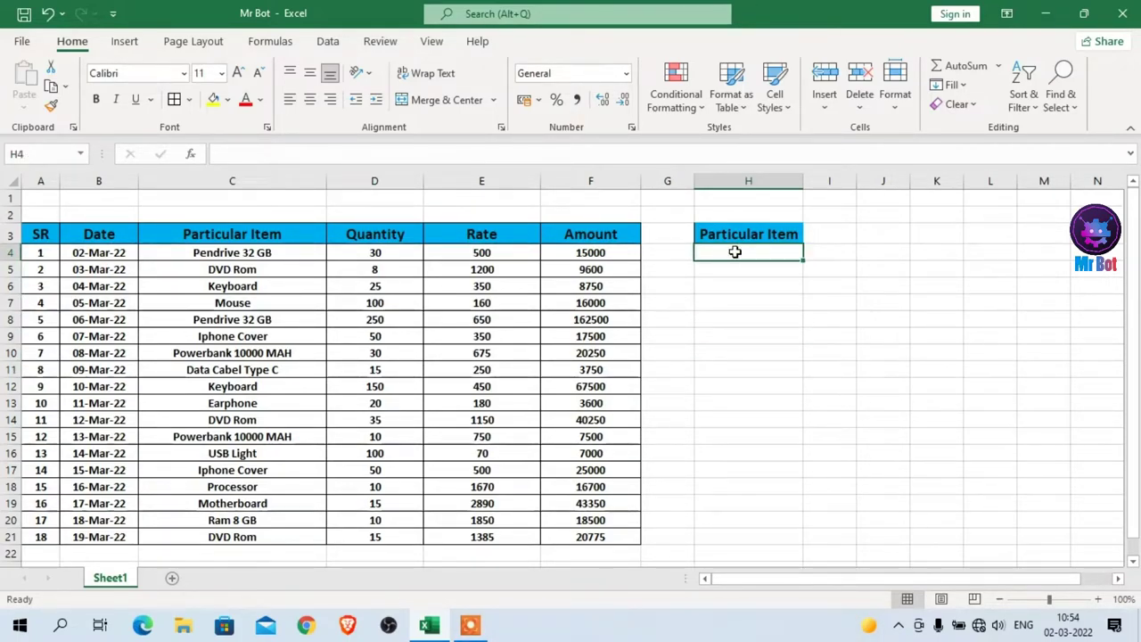
- Open Data Validation for H4 and set Allow to List
{"action": "left_click", "coordinate": [329, 42]}
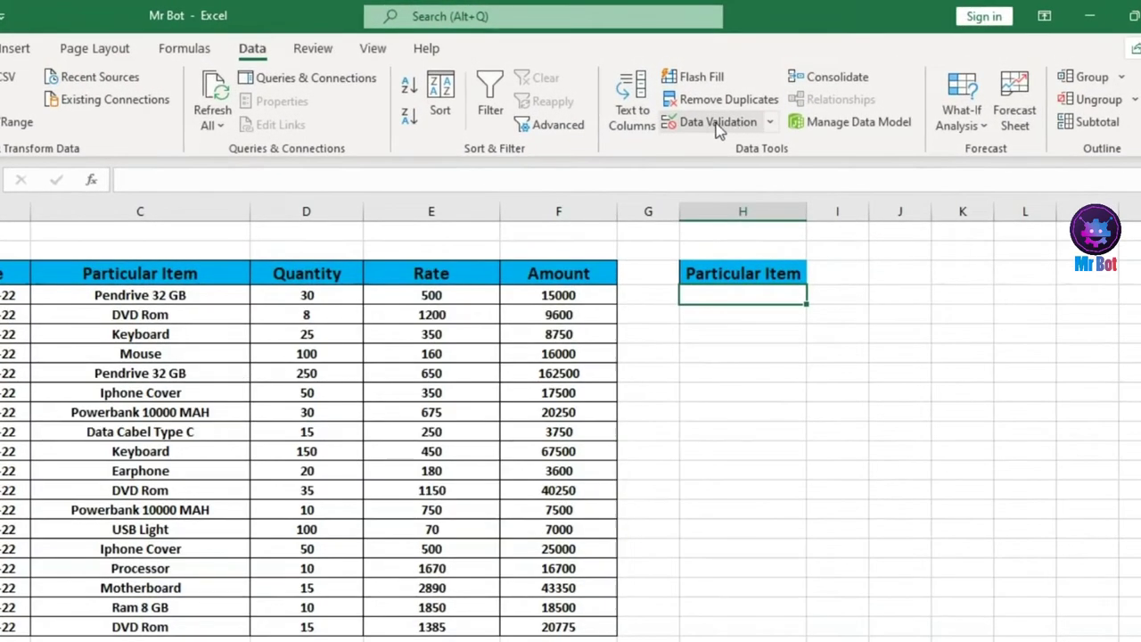
{"action": "left_click", "coordinate": [770, 123]}
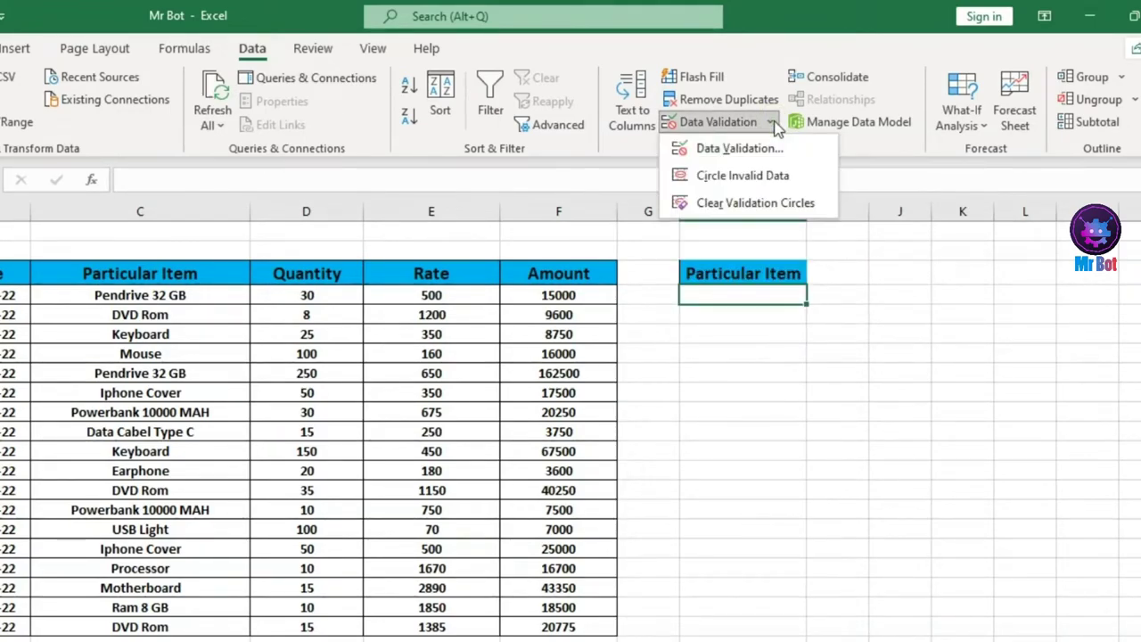
{"action": "left_click", "coordinate": [731, 149]}
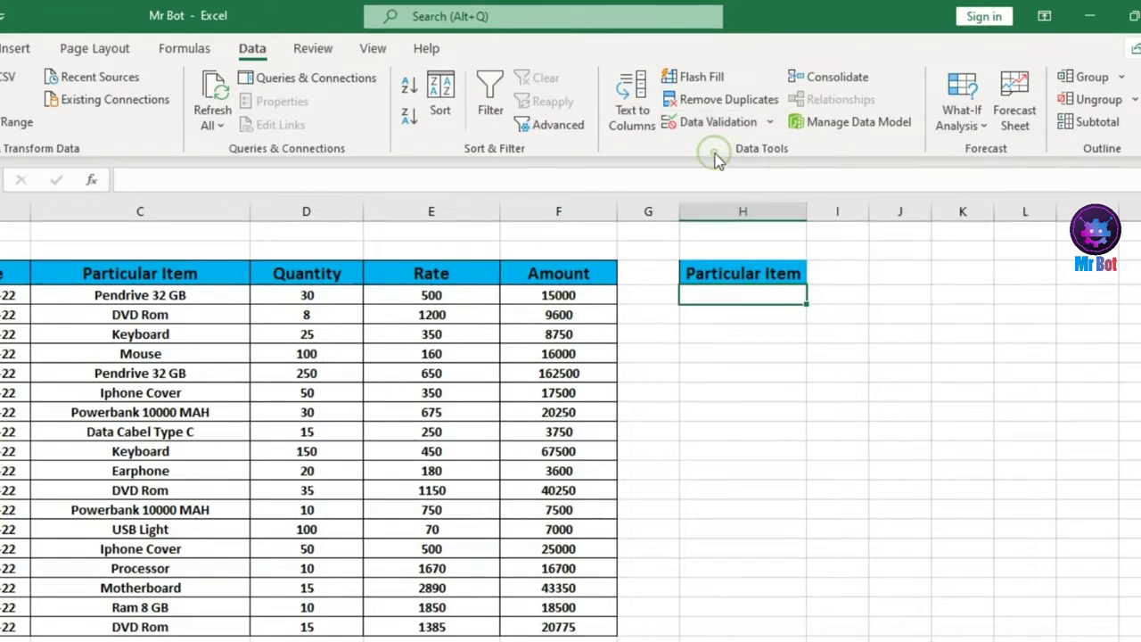
{"action": "left_click_drag", "start_coordinate": [748, 257], "coordinate": [601, 228]}
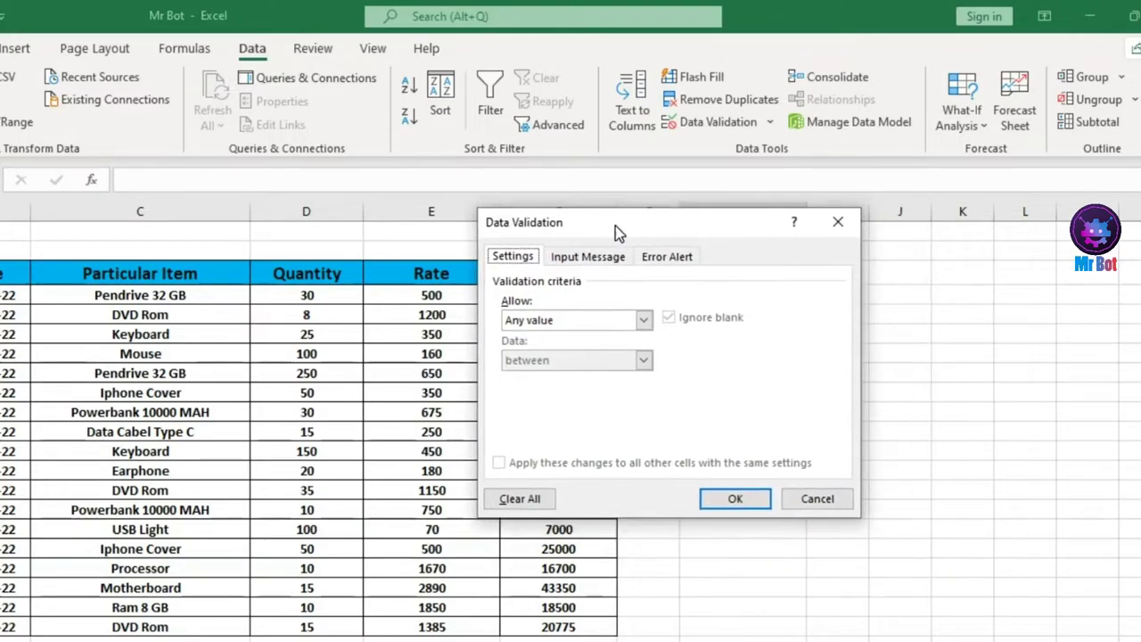
{"action": "left_click", "coordinate": [642, 321]}
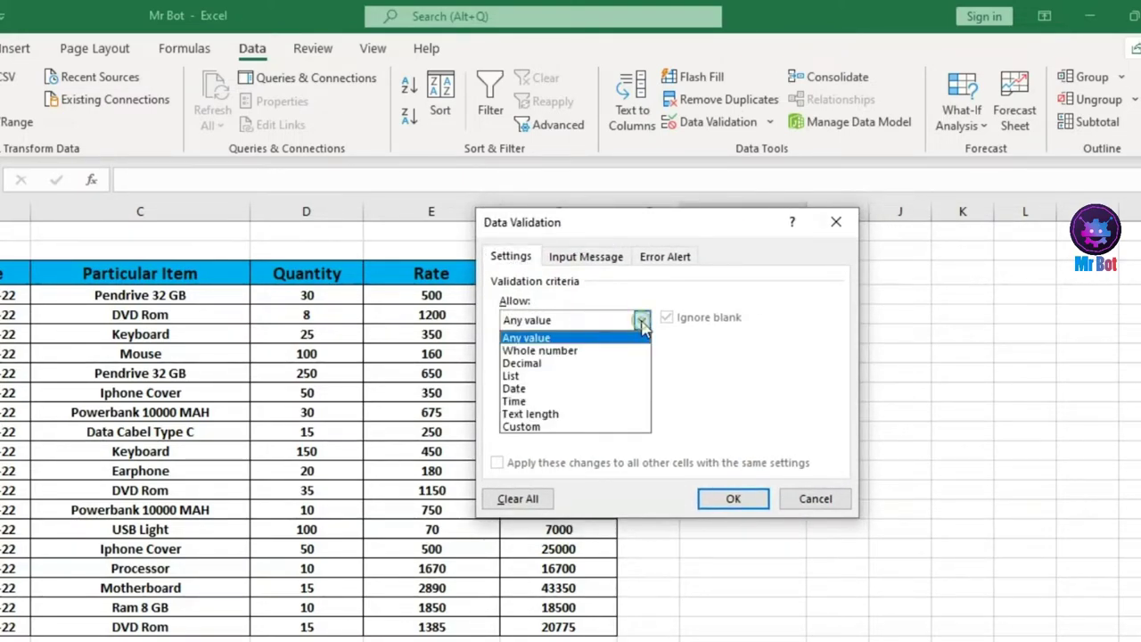
{"action": "left_click", "coordinate": [569, 379]}
{"action": "mouse_move", "coordinate": [614, 236]}
{"action": "left_mouse_down"}
{"action": "mouse_move", "coordinate": [647, 214]}
{"action": "mouse_move", "coordinate": [716, 209]}
{"action": "left_mouse_up"}
- Set the list source to =$C$4:$C$21, the Particular Item entries, and confirm
{"action": "left_click", "coordinate": [638, 374]}
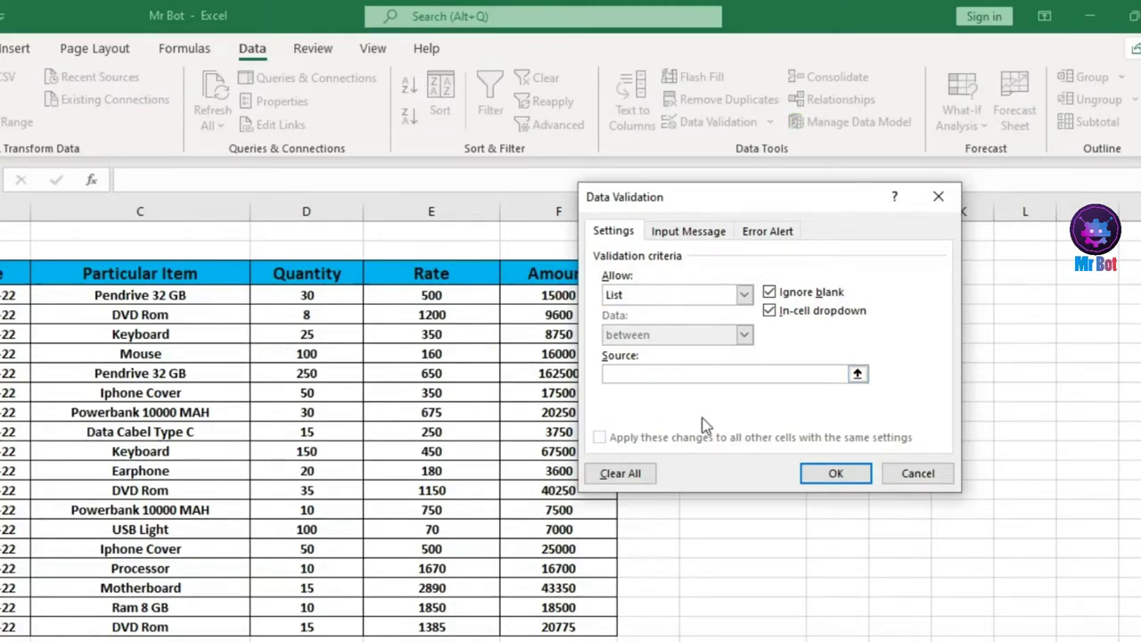
{"action": "left_click", "coordinate": [647, 373]}
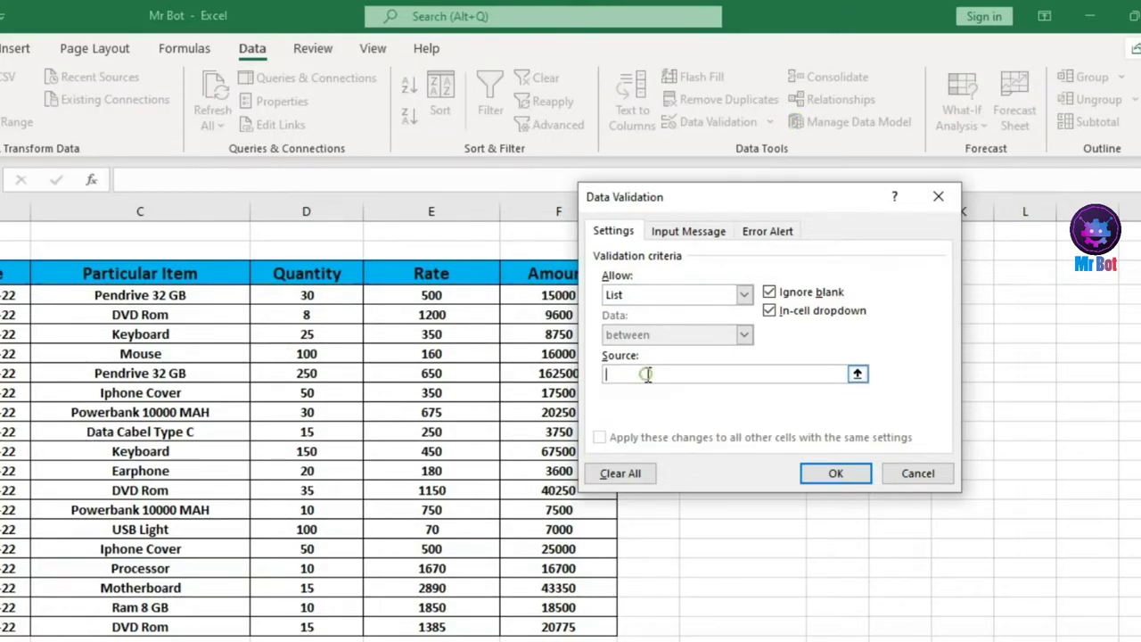
{"action": "left_click", "coordinate": [130, 294]}
{"action": "key", "text": "shift+Down"}
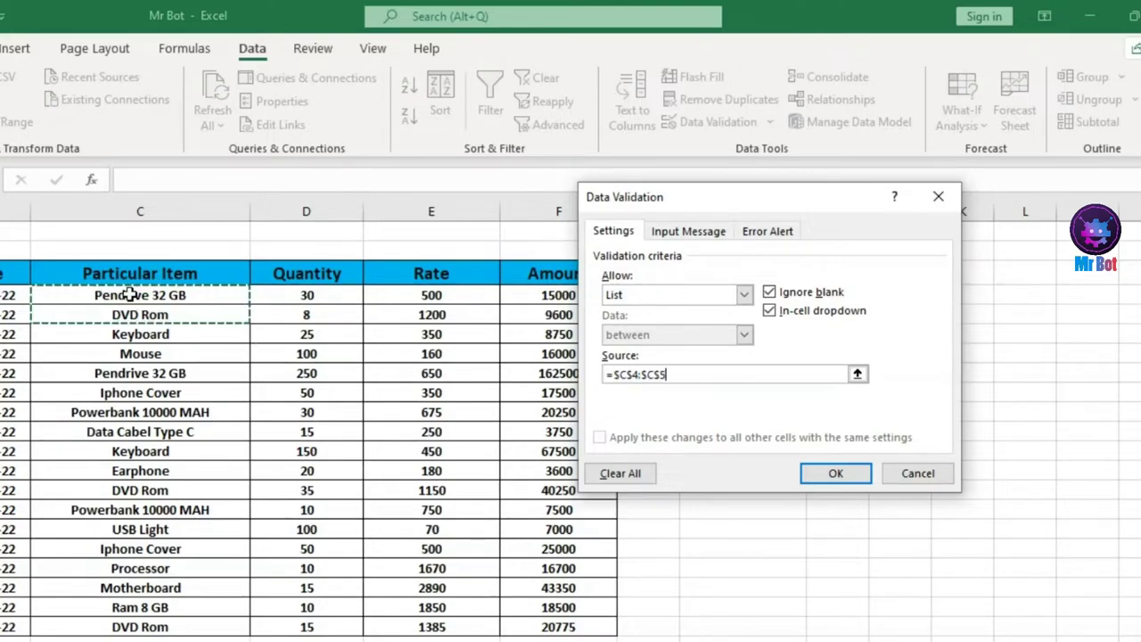
{"action": "key", "text": "shift+Down"}
{"action": "key", "text": "shift+Down"}
{"action": "key", "text": "shift+Down"}
{"action": "key", "text": "shift+Down"}
{"action": "key", "text": "shift+Down"}
{"action": "key", "text": "shift+Down"}
{"action": "key", "text": "shift+Down"}
{"action": "key", "text": "shift+Down"}
{"action": "key", "text": "shift+Down"}
{"action": "key", "text": "shift+Down"}
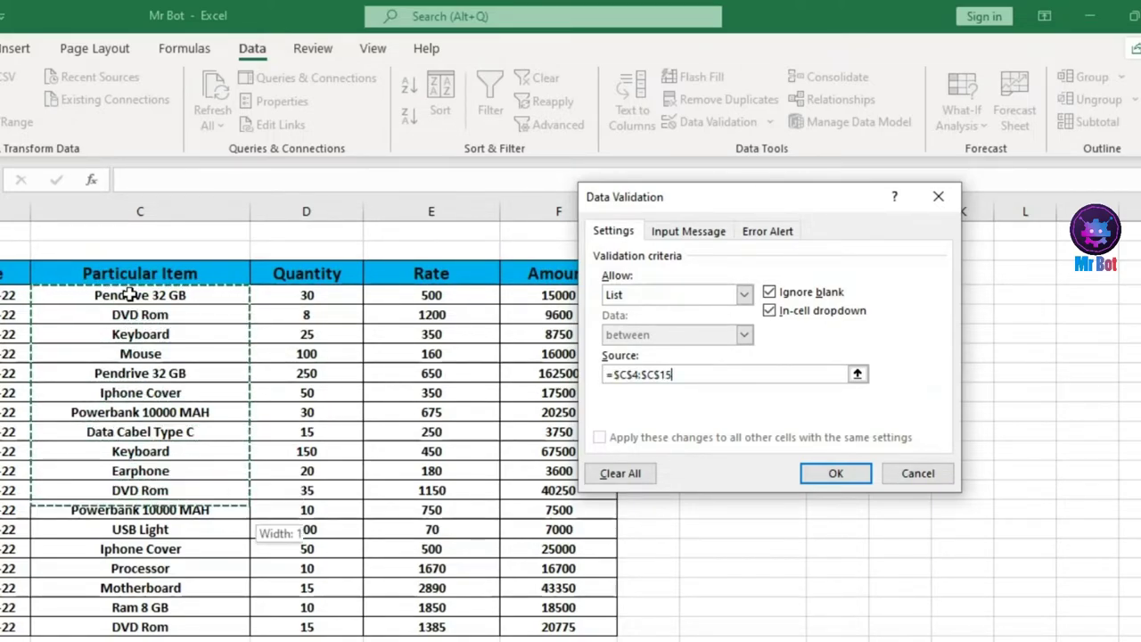
{"action": "key", "text": "shift+Down"}
{"action": "key", "text": "shift+Down"}
{"action": "key", "text": "shift+Down"}
{"action": "key", "text": "shift+Down"}
{"action": "key", "text": "shift+Down"}
{"action": "key", "text": "shift+Down"}
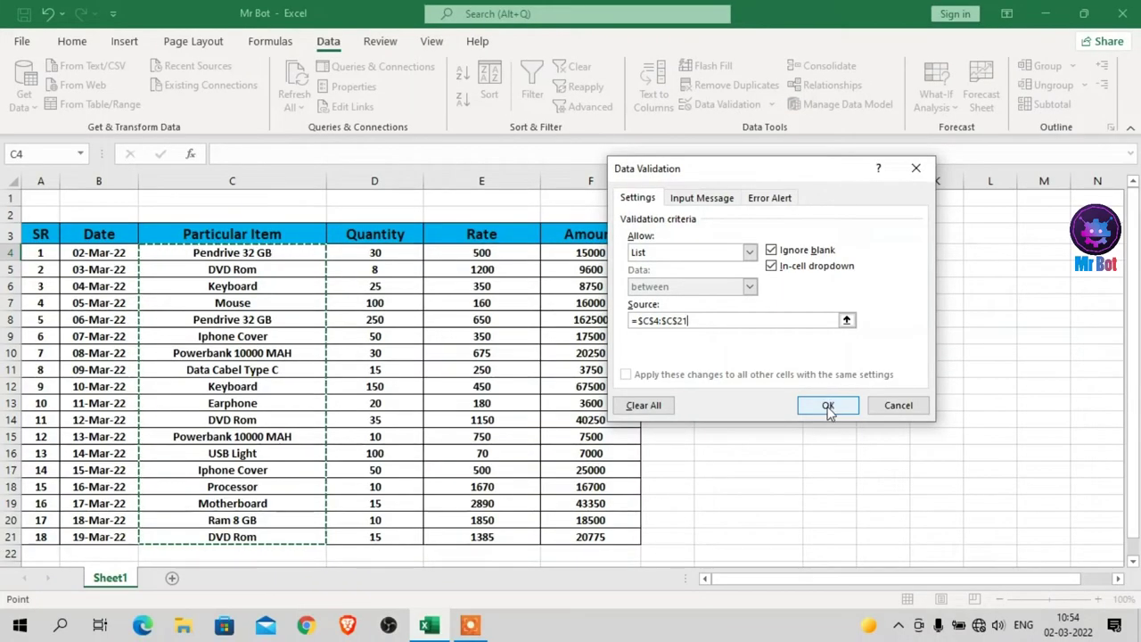
{"action": "left_click", "coordinate": [828, 405]}
- Pick Powerbank 10000 MAH from H4's new dropdown list
{"action": "left_click", "coordinate": [756, 331]}
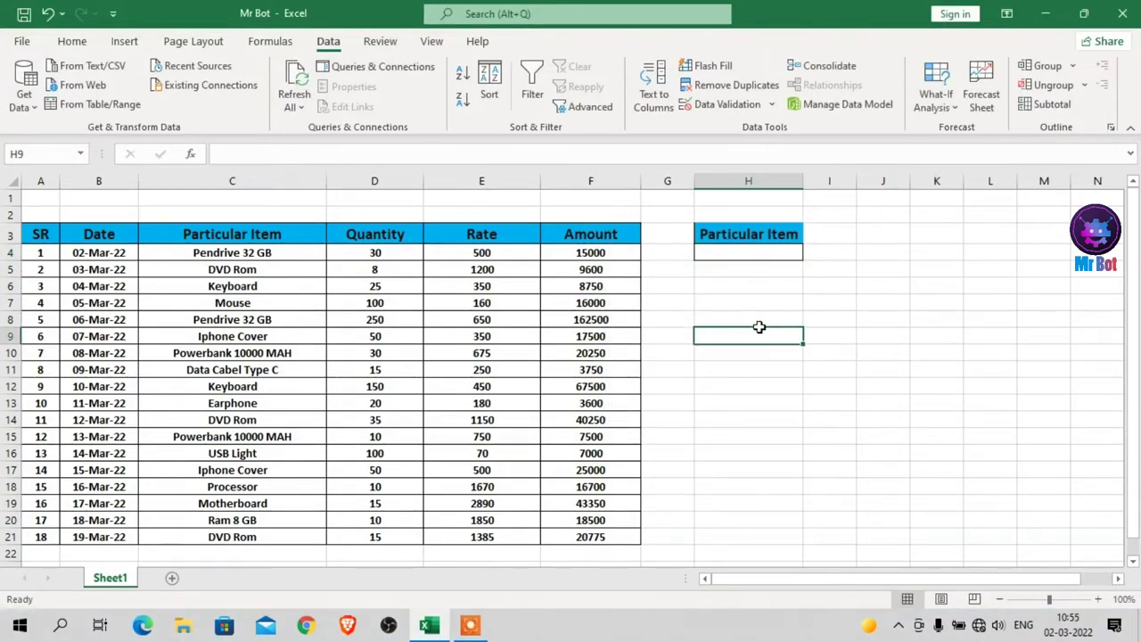
{"action": "left_click", "coordinate": [790, 254]}
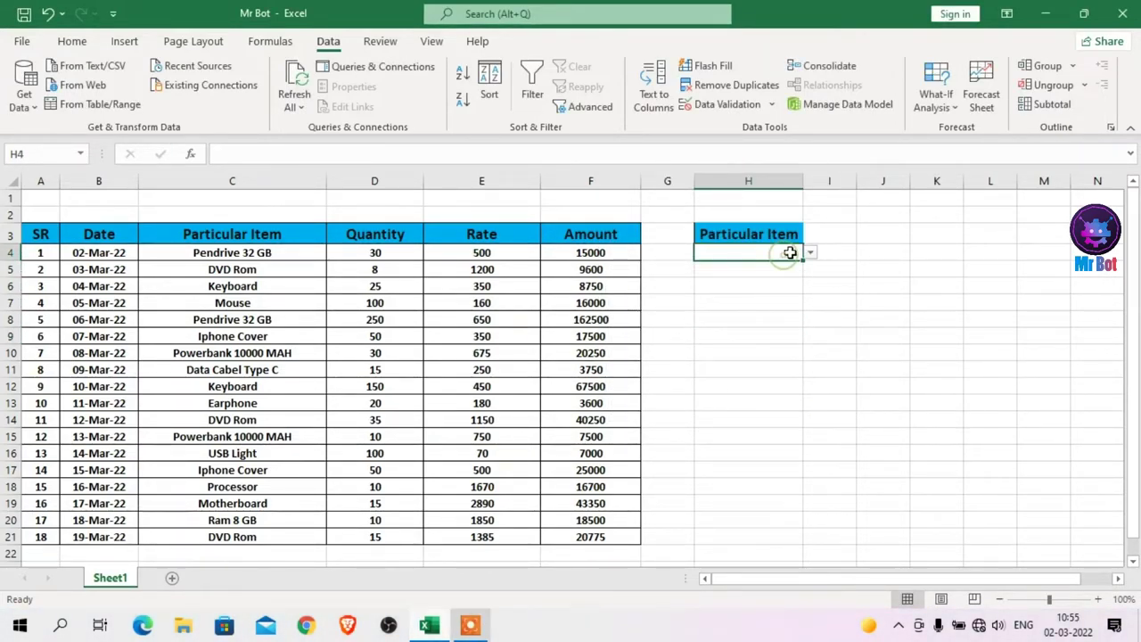
{"action": "left_click", "coordinate": [811, 254]}
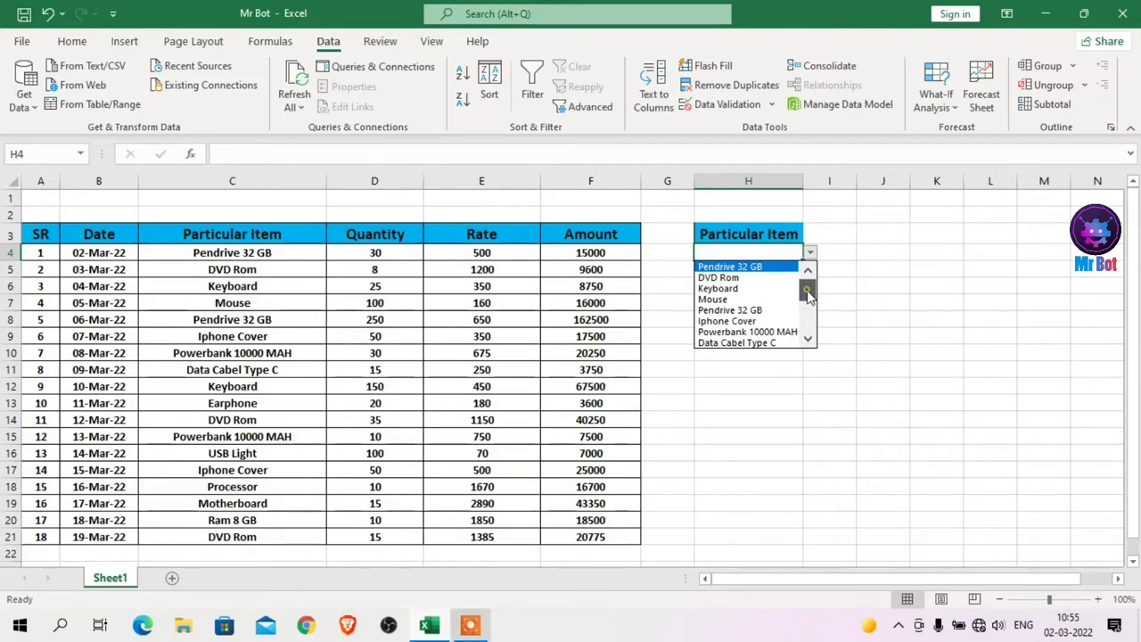
{"action": "left_click_drag", "start_coordinate": [807, 290], "coordinate": [807, 313]}
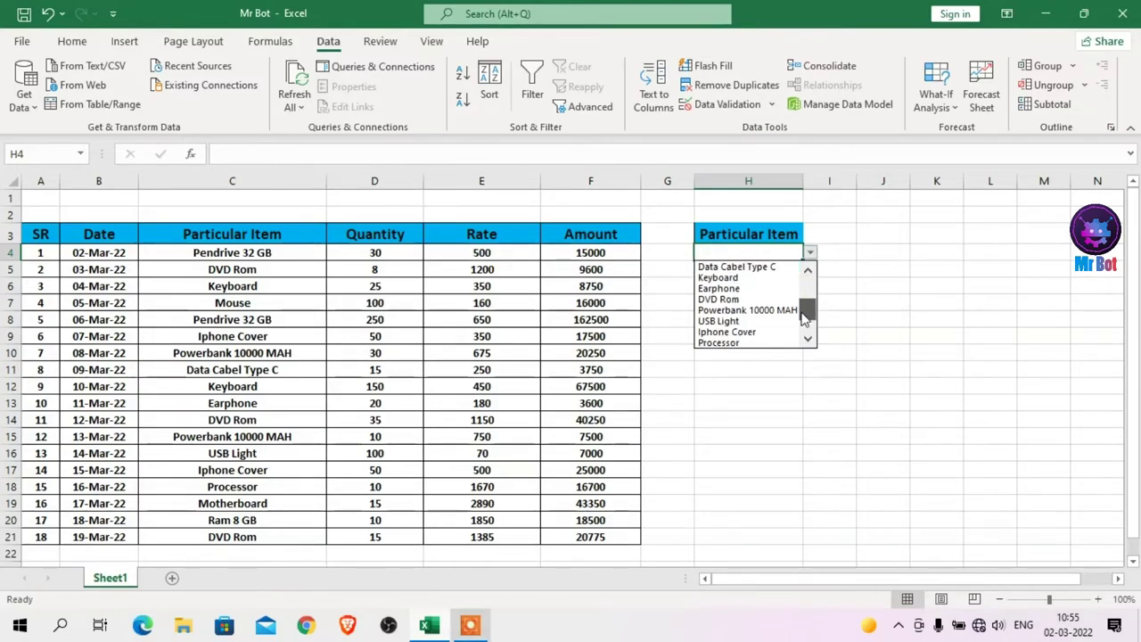
{"action": "left_click", "coordinate": [767, 311]}
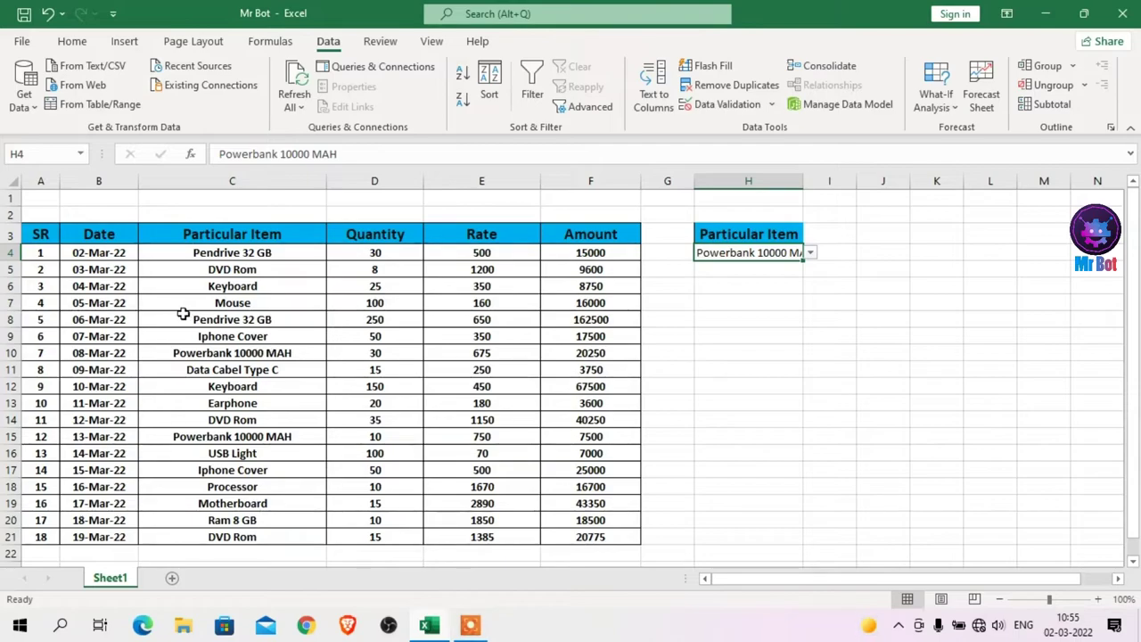
- Select the data rows A4:F21 and open the Conditional Formatting menu
{"action": "left_click", "coordinate": [36, 252]}
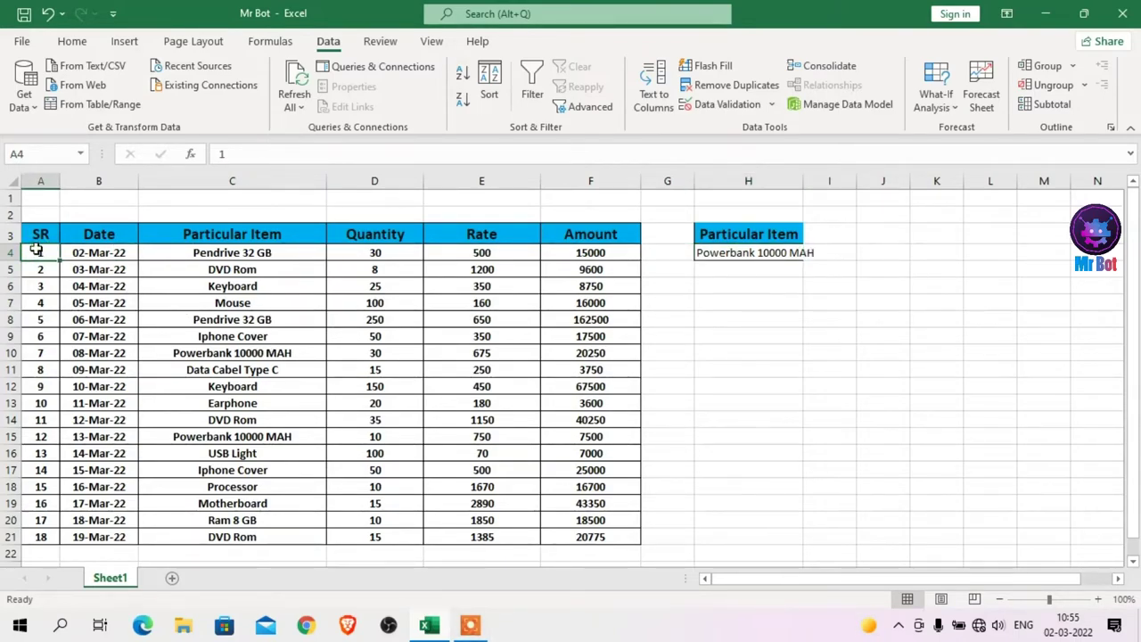
{"action": "key", "text": "shift+Right"}
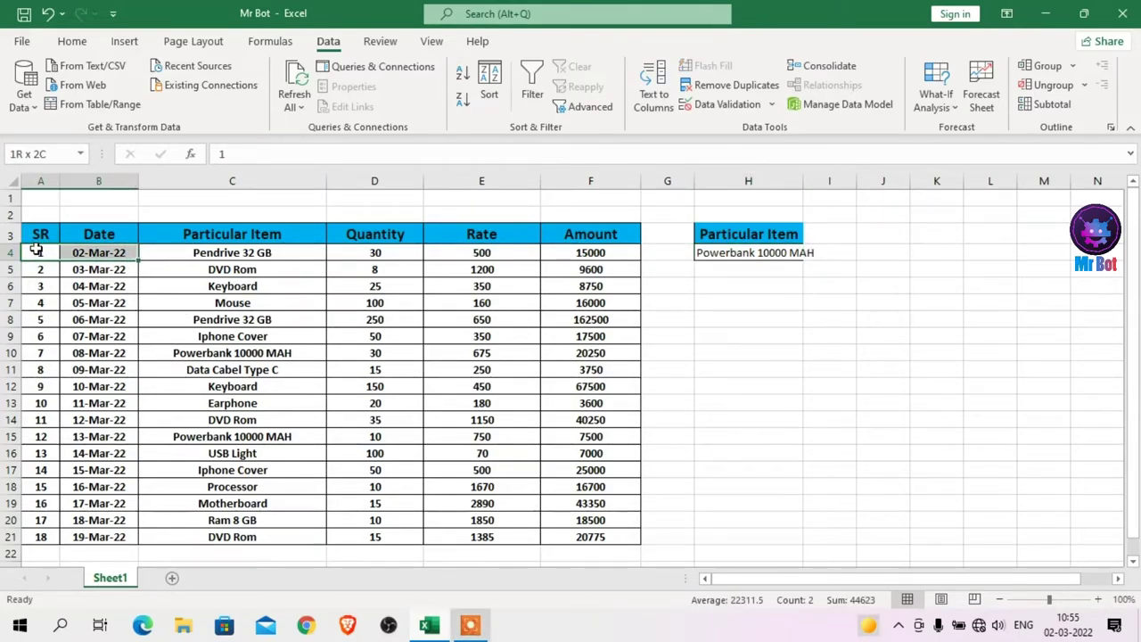
{"action": "key", "text": "shift+Right"}
{"action": "key", "text": "shift+Right"}
{"action": "key", "text": "shift+Right"}
{"action": "key", "text": "shift+Right"}
{"action": "key", "text": "shift+Down"}
{"action": "key", "text": "shift+Down"}
{"action": "key", "text": "shift+Down"}
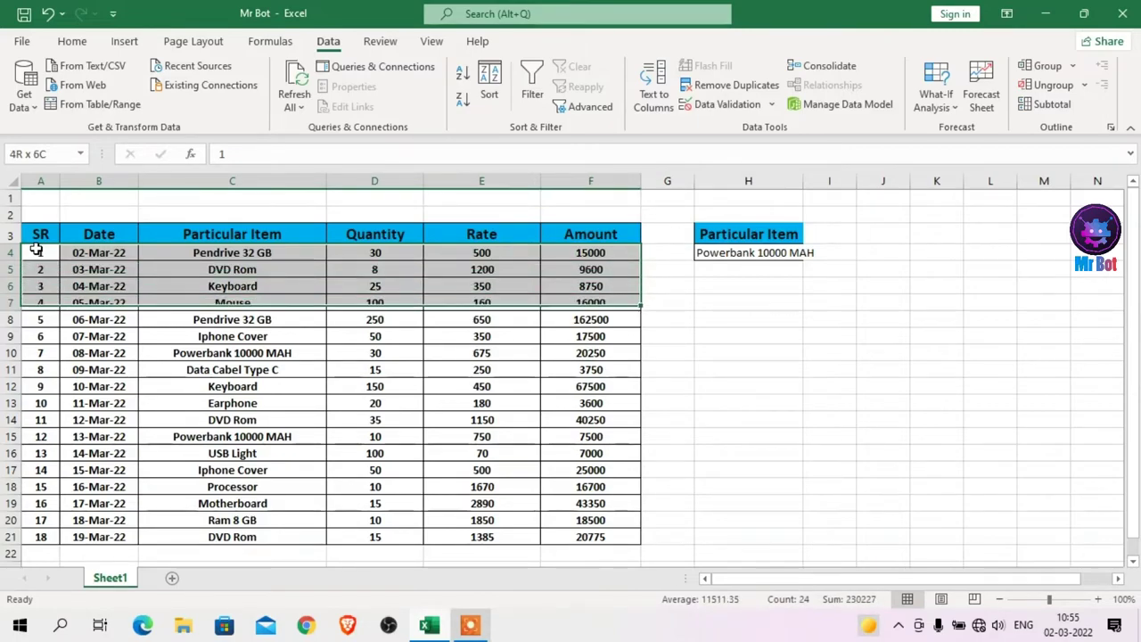
{"action": "key", "text": "shift+Down"}
{"action": "key", "text": "shift+Down"}
{"action": "key", "text": "shift+Down"}
{"action": "key", "text": "shift+Down"}
{"action": "key", "text": "shift+Down"}
{"action": "key", "text": "shift+Down"}
{"action": "key", "text": "shift+Down"}
{"action": "key", "text": "shift+Down"}
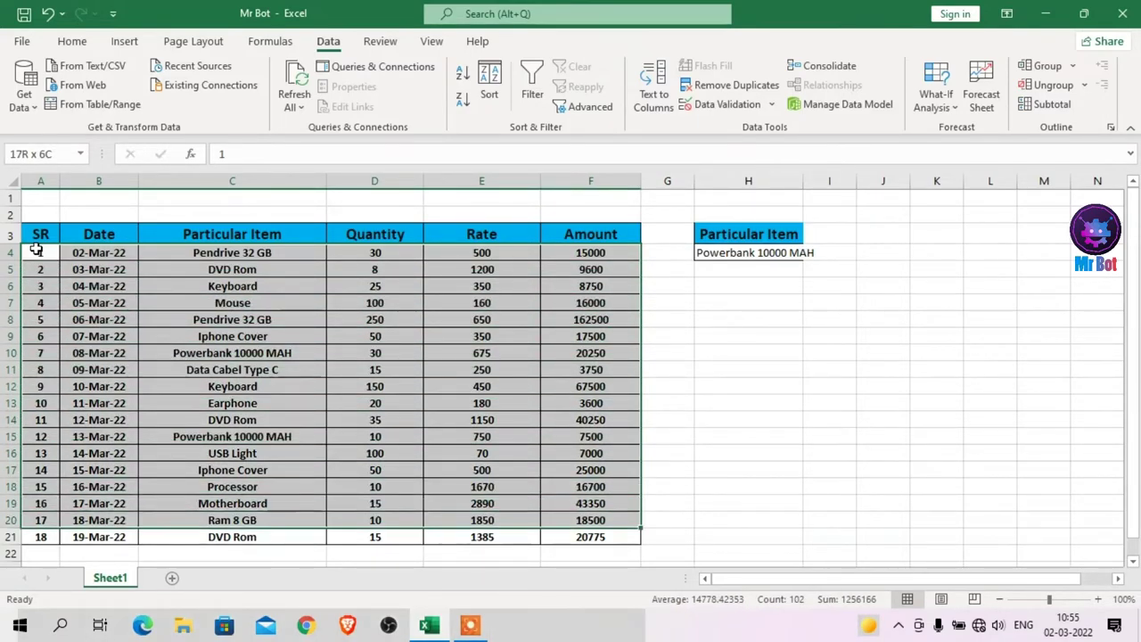
{"action": "key", "text": "shift+Down"}
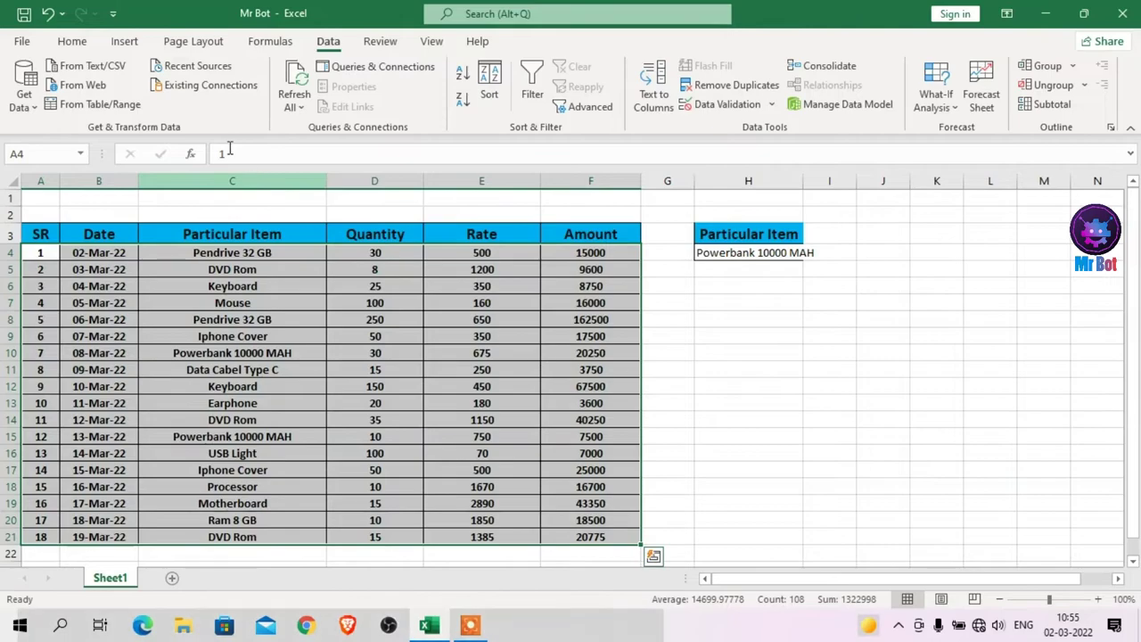
{"action": "left_click", "coordinate": [70, 42]}
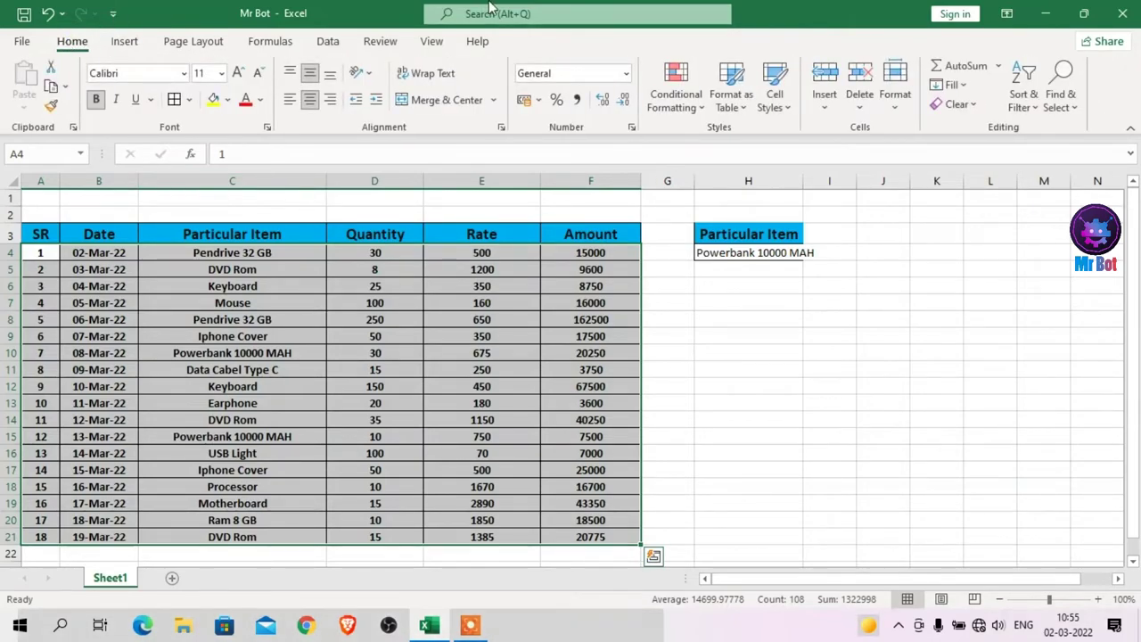
{"action": "left_click", "coordinate": [701, 114]}
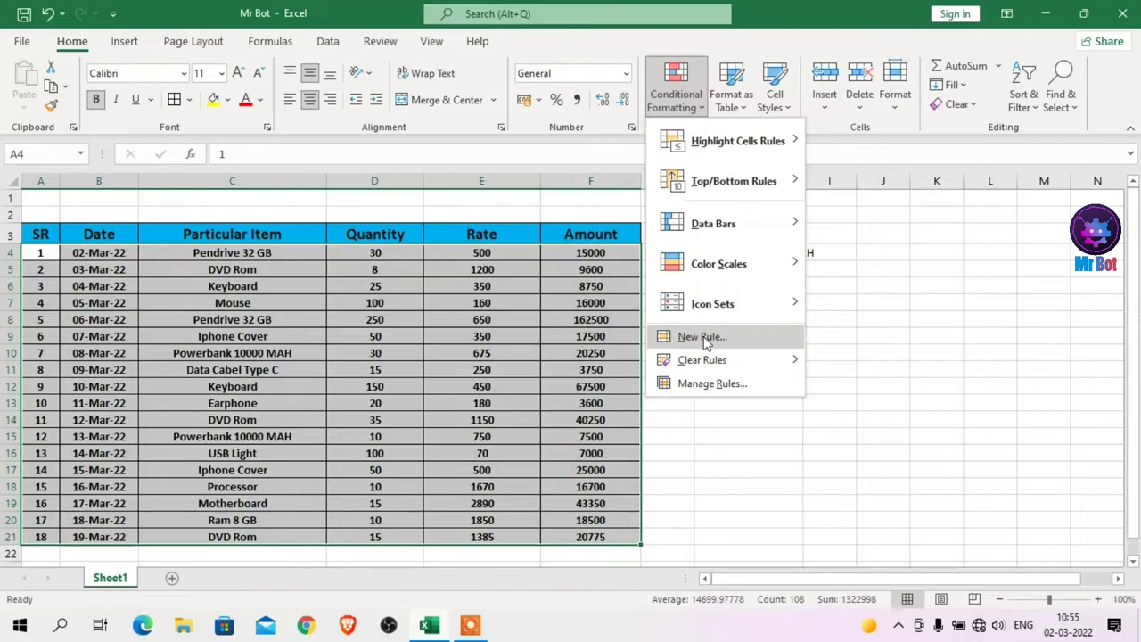
- Create a formula-based rule with =$C4=$H$4 comparing each row's item to H4
{"action": "left_click", "coordinate": [700, 338]}
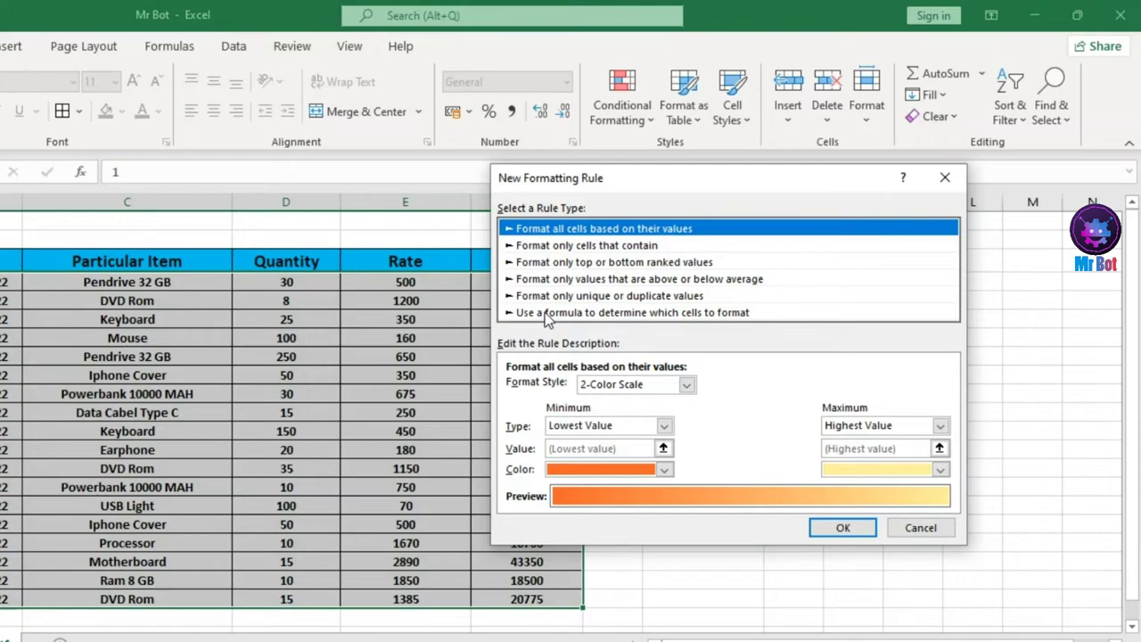
{"action": "left_click", "coordinate": [608, 282]}
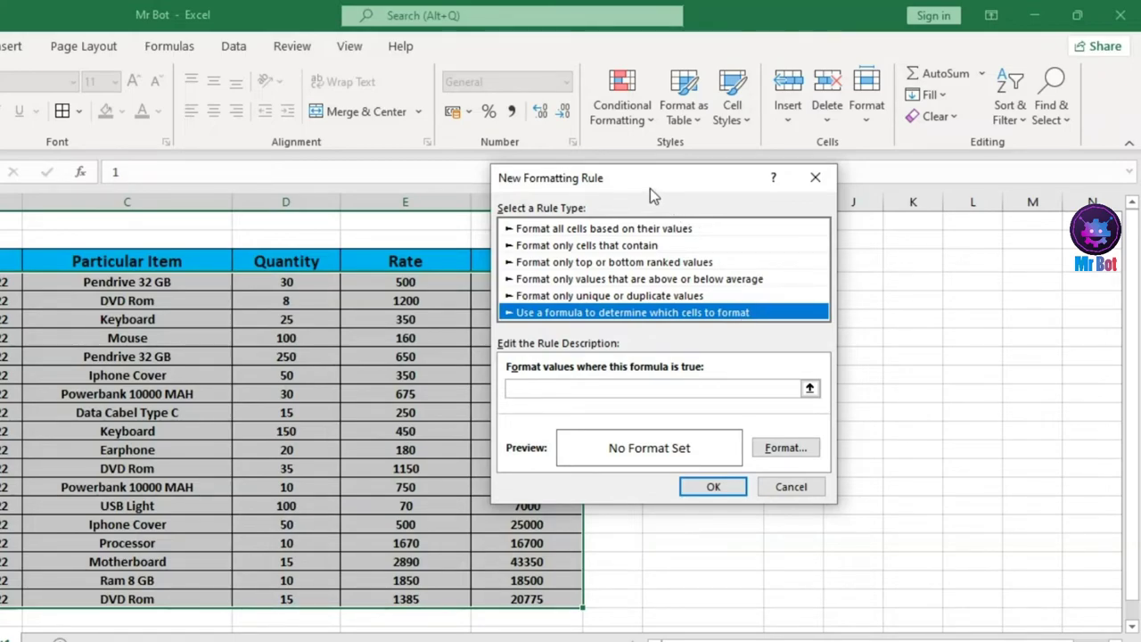
{"action": "left_click_drag", "start_coordinate": [632, 179], "coordinate": [778, 216]}
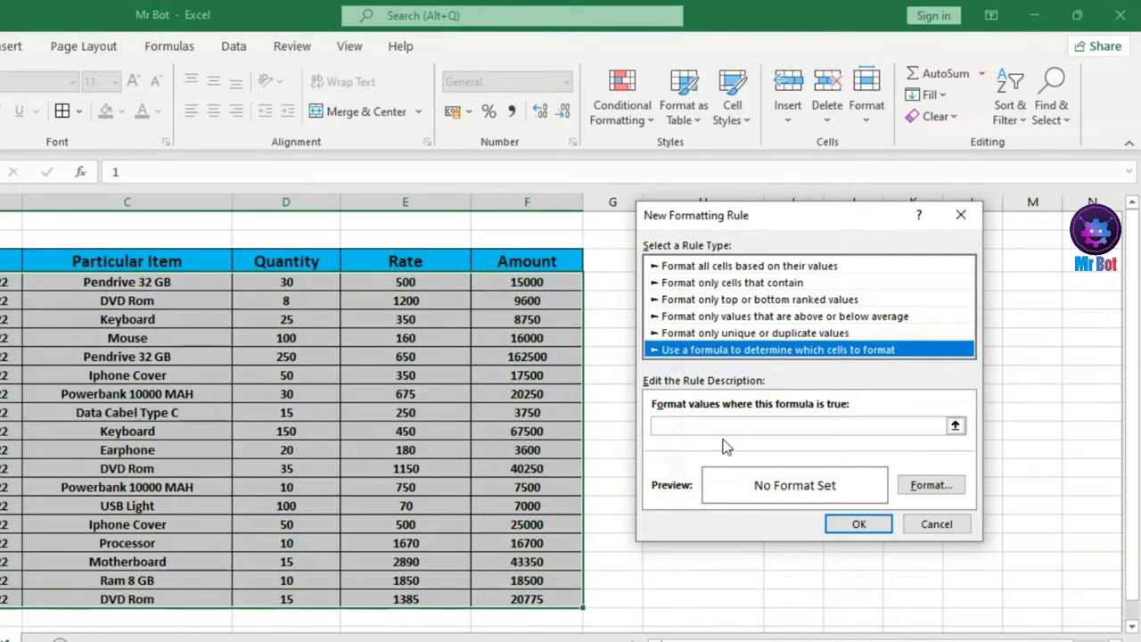
{"action": "left_click", "coordinate": [698, 425]}
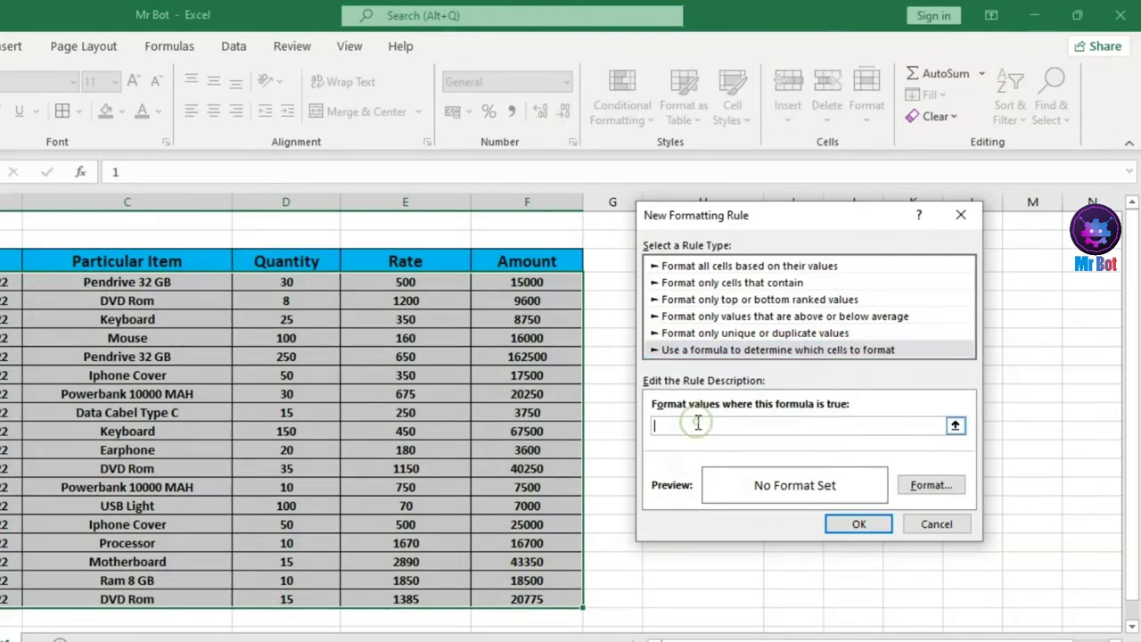
{"action": "left_click", "coordinate": [129, 282]}
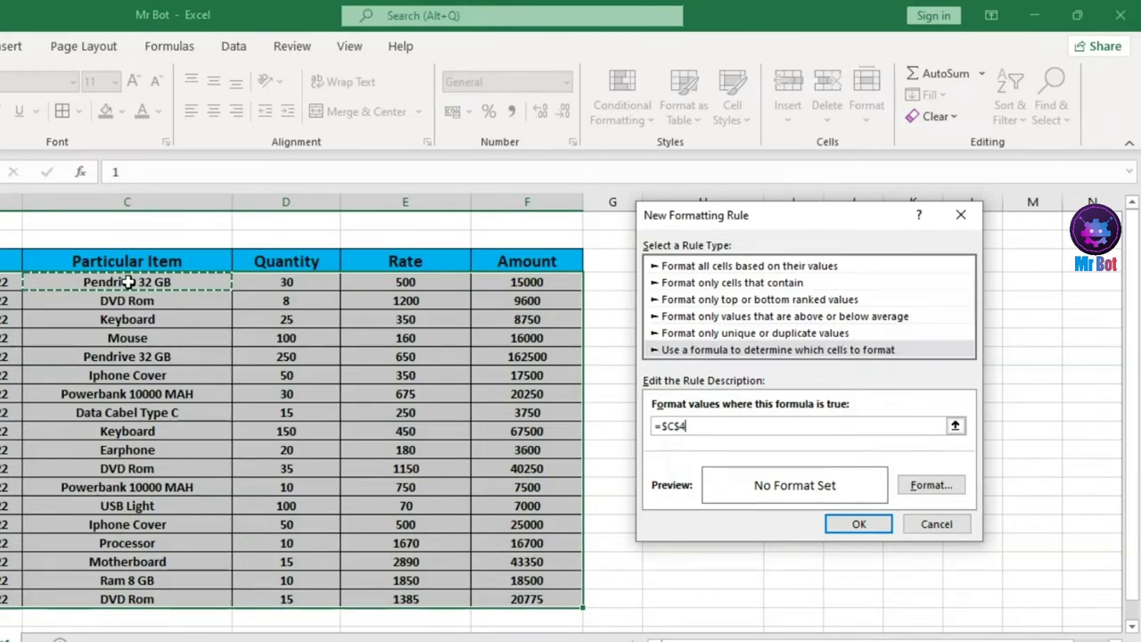
{"action": "left_click", "coordinate": [681, 428]}
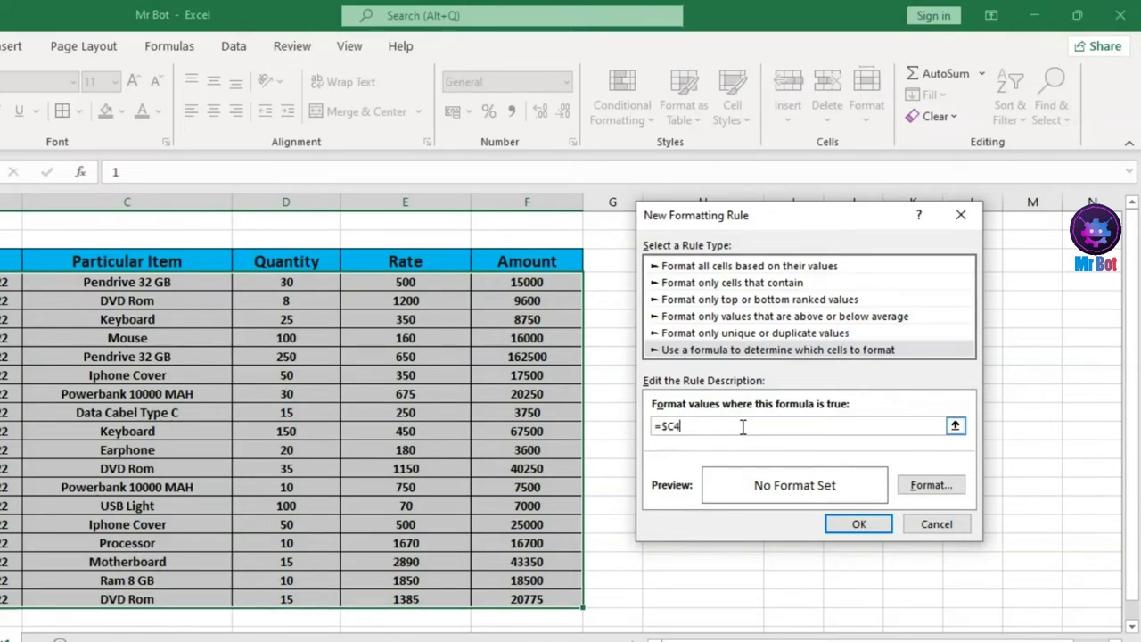
{"action": "type", "text": "="}
{"action": "left_click_drag", "start_coordinate": [839, 229], "coordinate": [476, 259]}
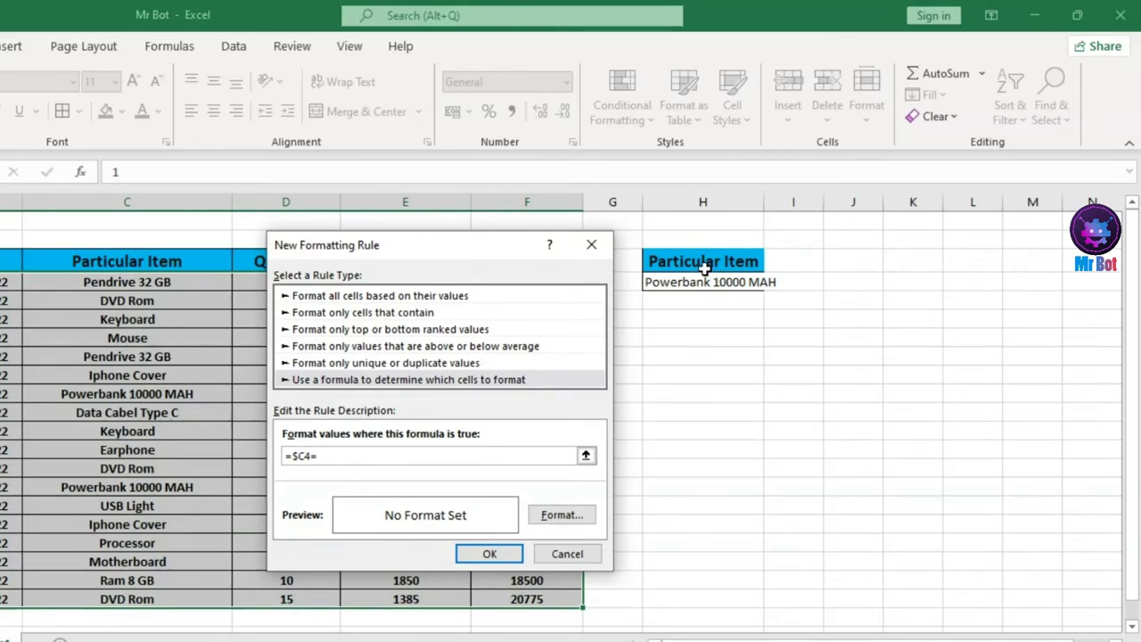
{"action": "left_click", "coordinate": [691, 283]}
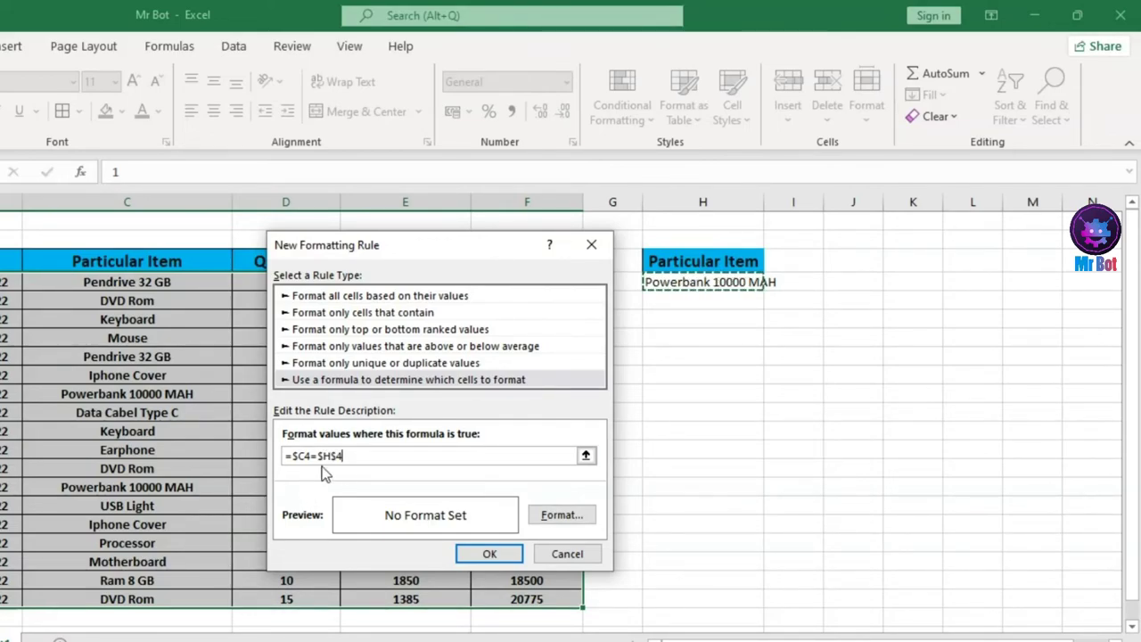
- Give the rule a red fill and apply it, turning the Powerbank 10000 MAH rows red
{"action": "left_click", "coordinate": [563, 515]}
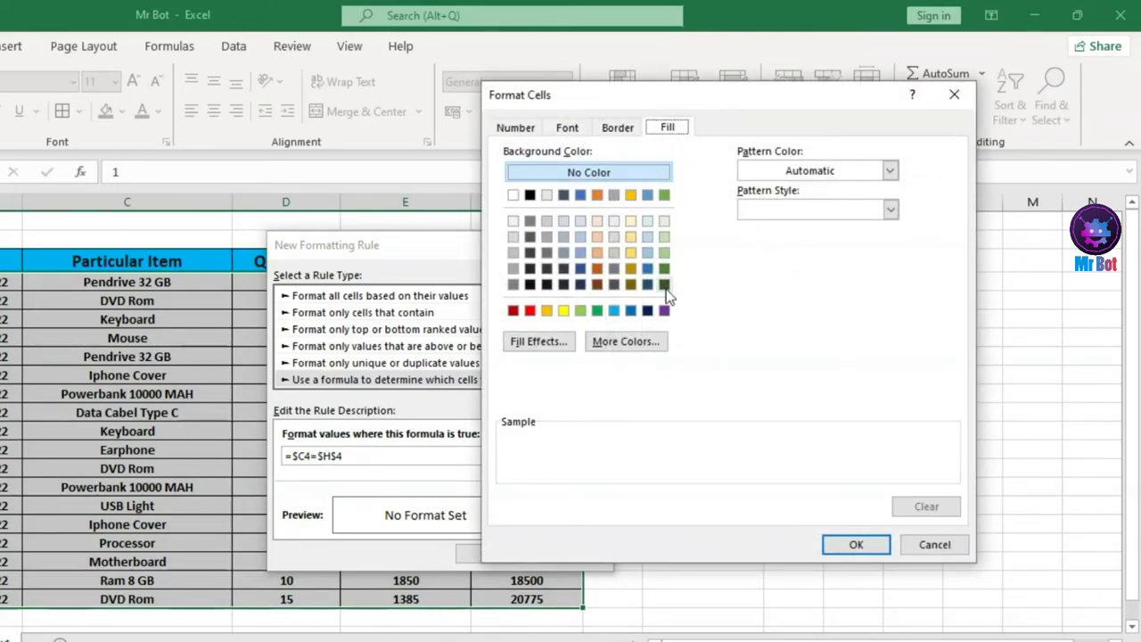
{"action": "left_click", "coordinate": [529, 311]}
{"action": "left_click", "coordinate": [529, 311]}
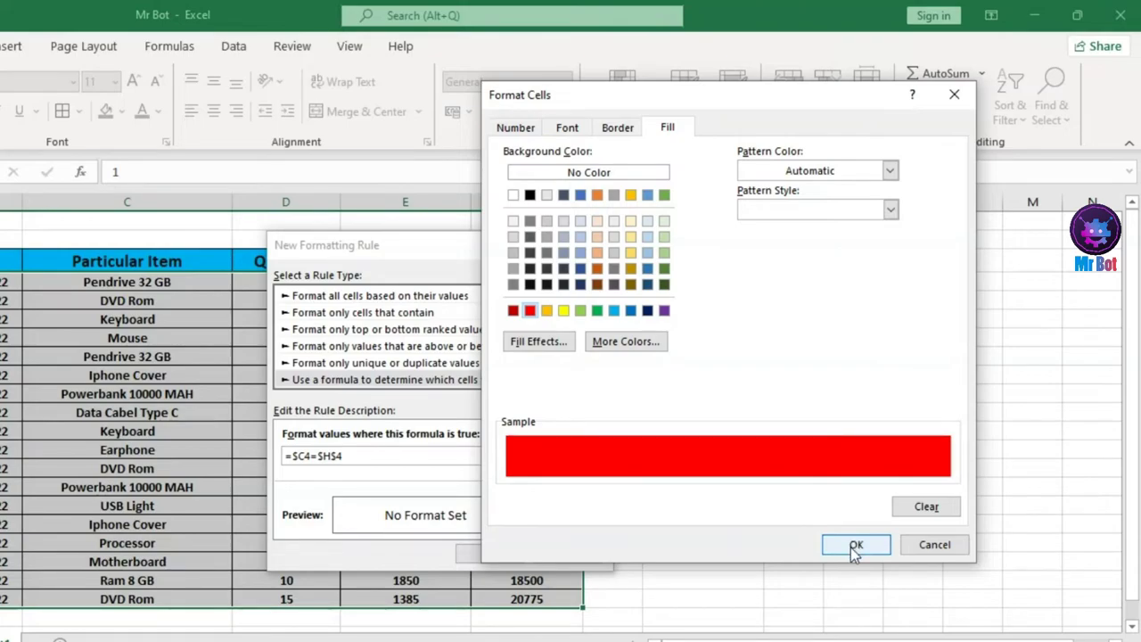
{"action": "left_click", "coordinate": [619, 128]}
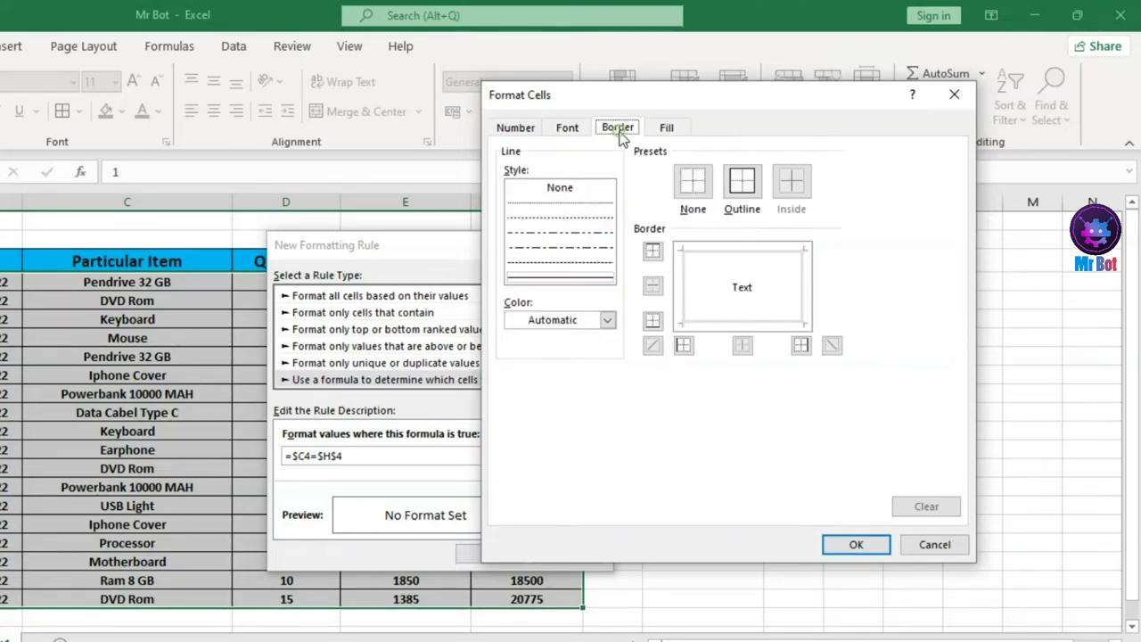
{"action": "left_click", "coordinate": [564, 129]}
{"action": "left_click", "coordinate": [507, 130]}
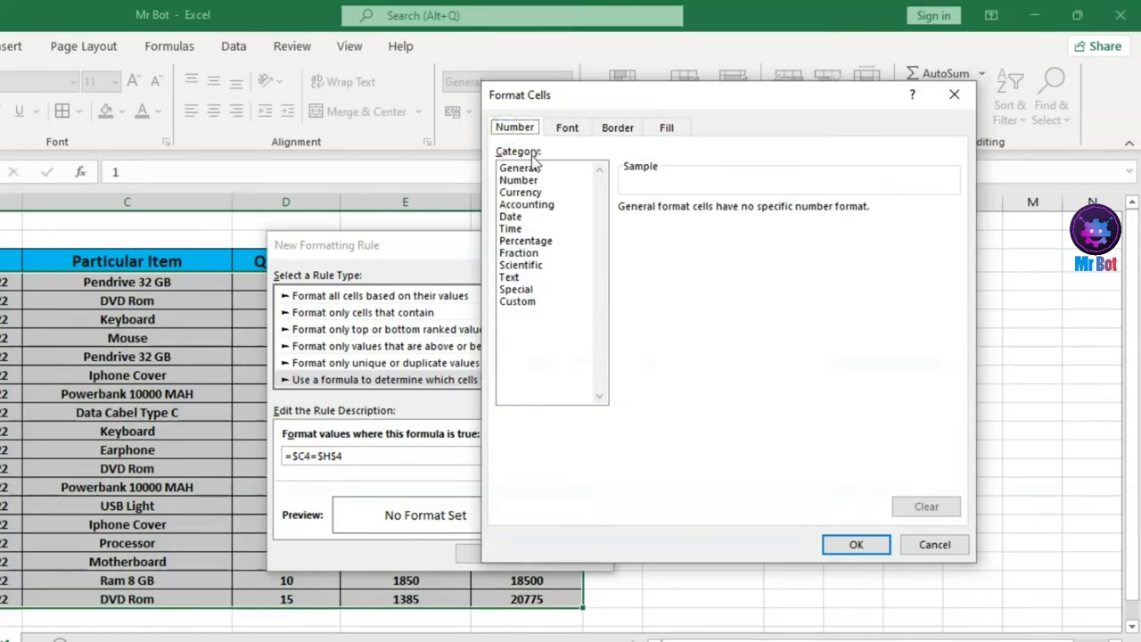
{"action": "left_click", "coordinate": [856, 546]}
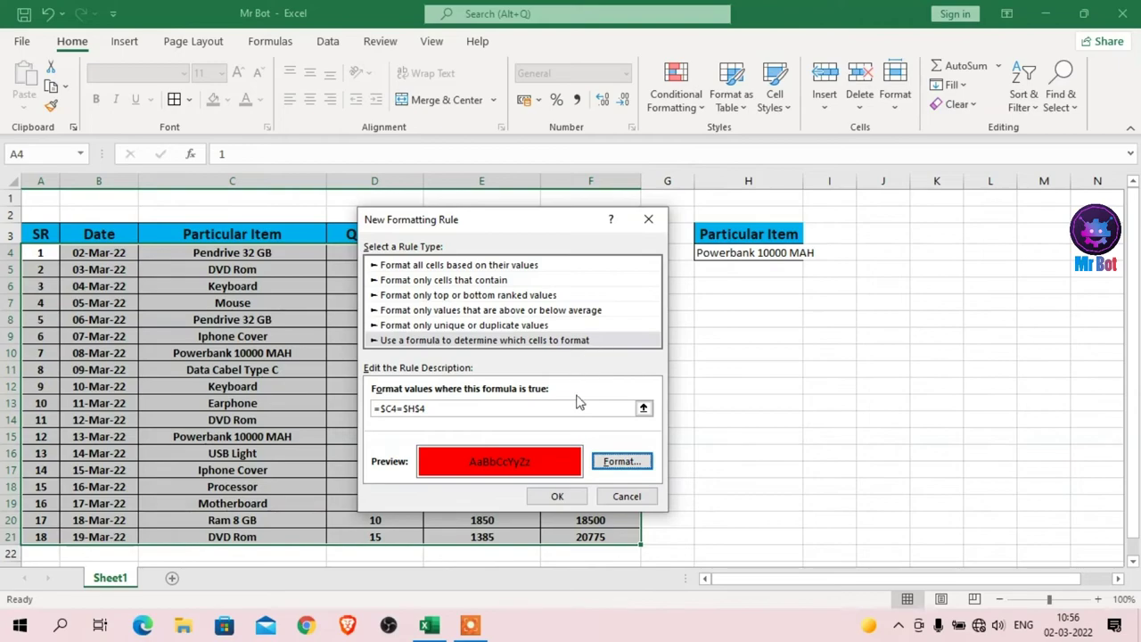
{"action": "left_click", "coordinate": [557, 496]}
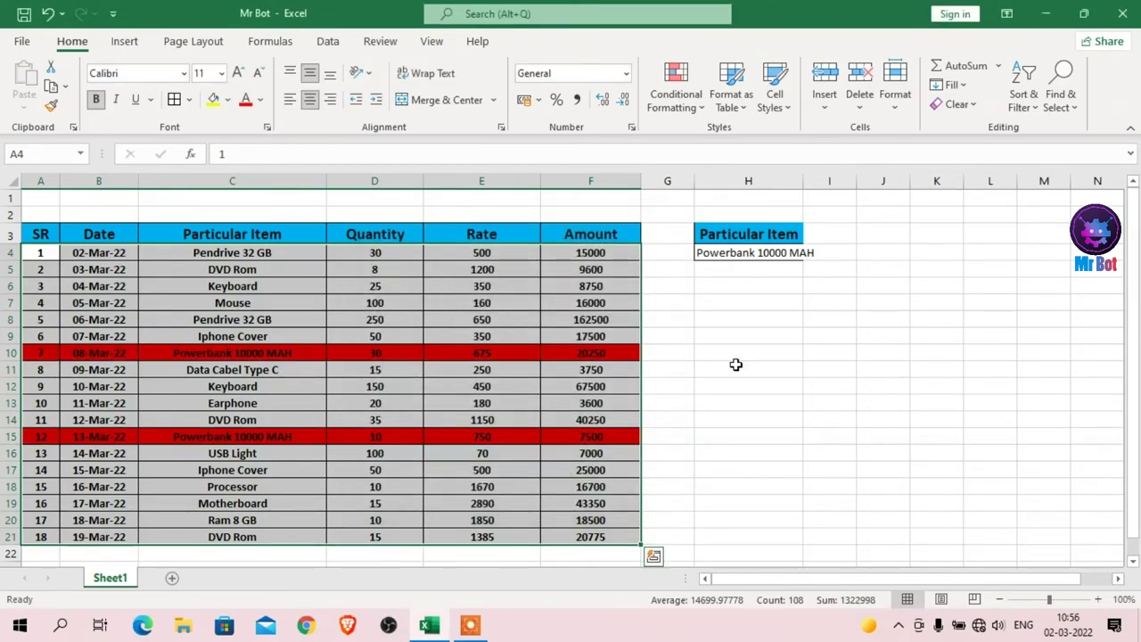
- Widen column H further and pick Keyboard in H4 to test the highlight
{"action": "left_click", "coordinate": [807, 352]}
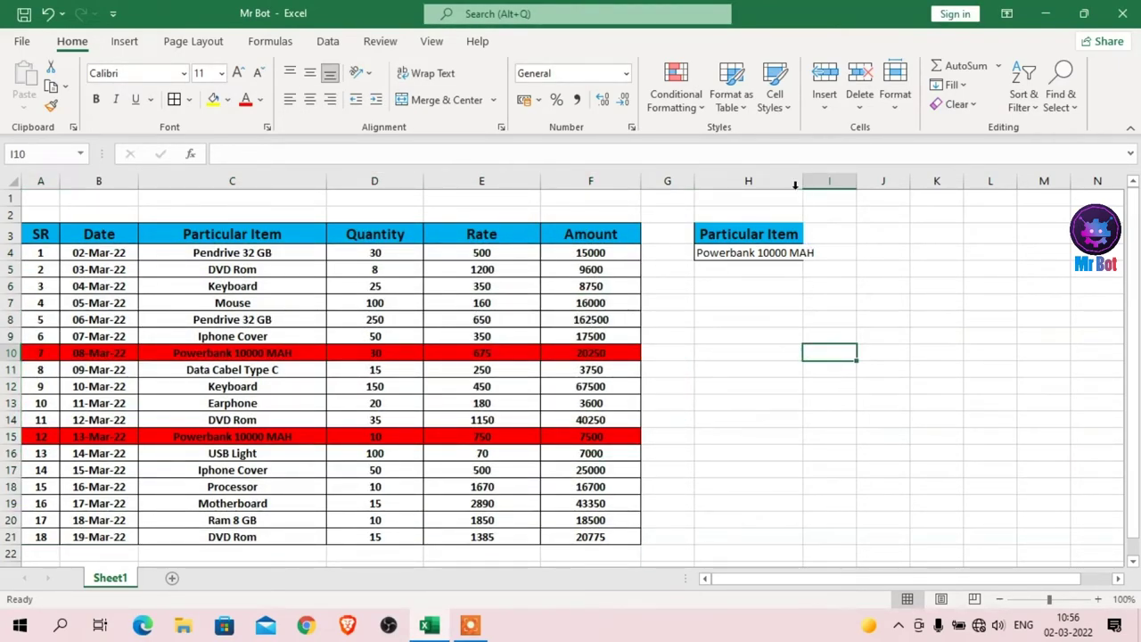
{"action": "left_click_drag", "start_coordinate": [804, 185], "coordinate": [846, 185]}
{"action": "left_click", "coordinate": [774, 284]}
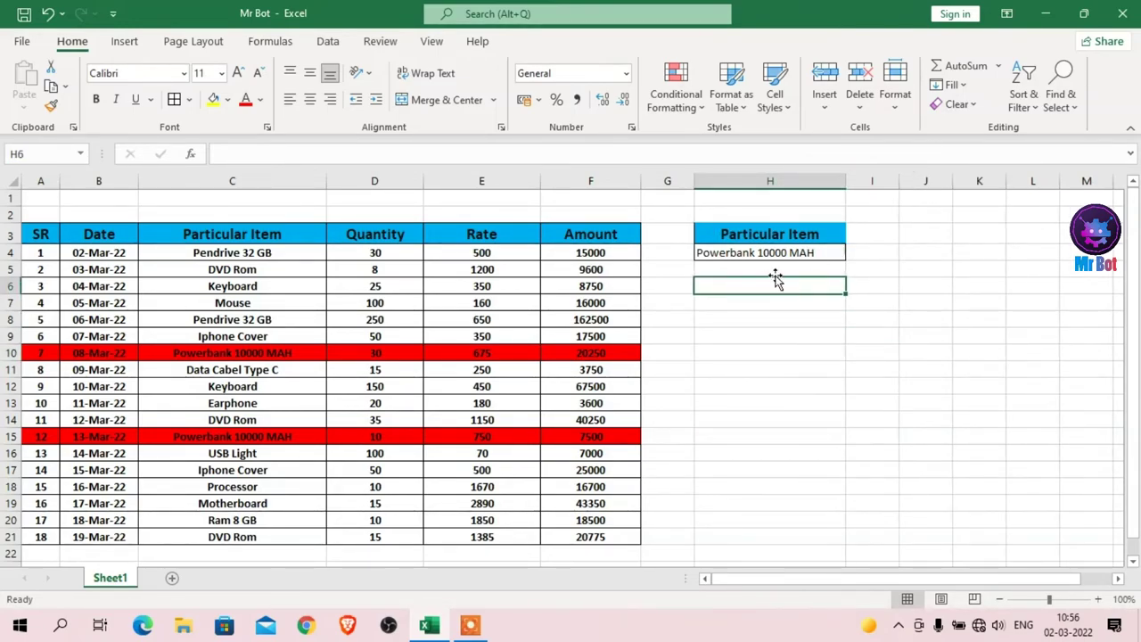
{"action": "left_click", "coordinate": [758, 255]}
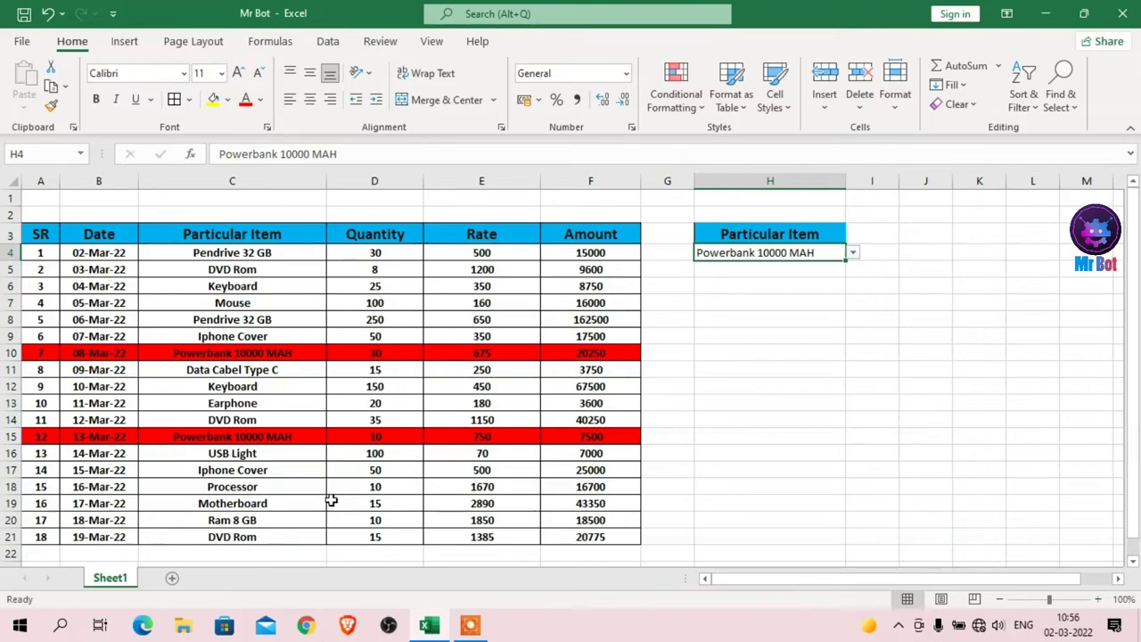
{"action": "left_click", "coordinate": [853, 253]}
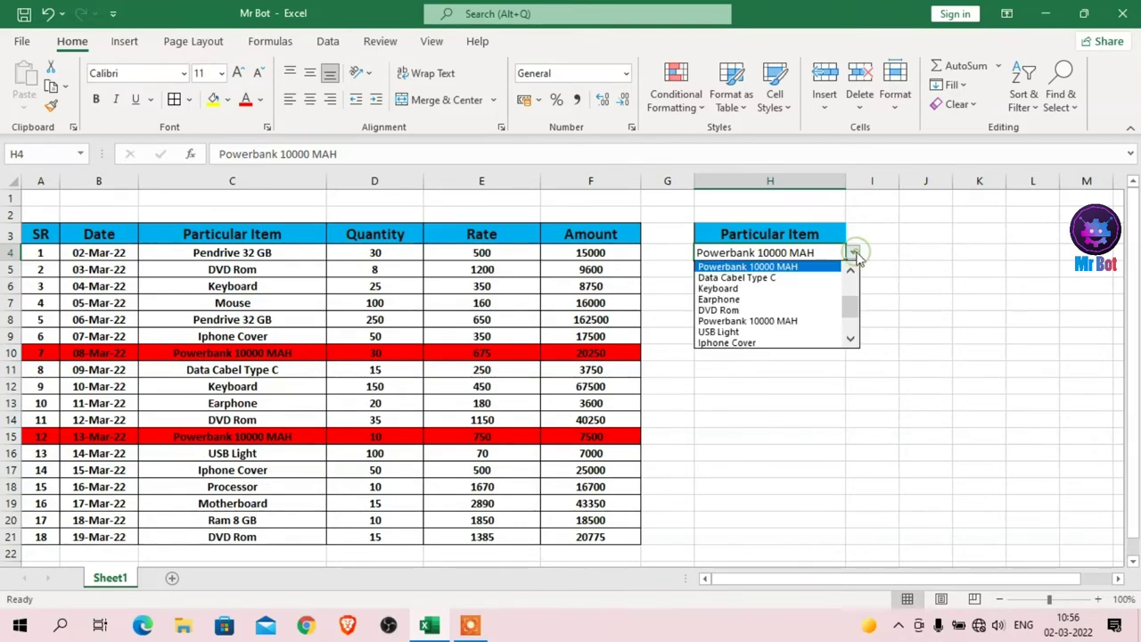
{"action": "left_click", "coordinate": [797, 288]}
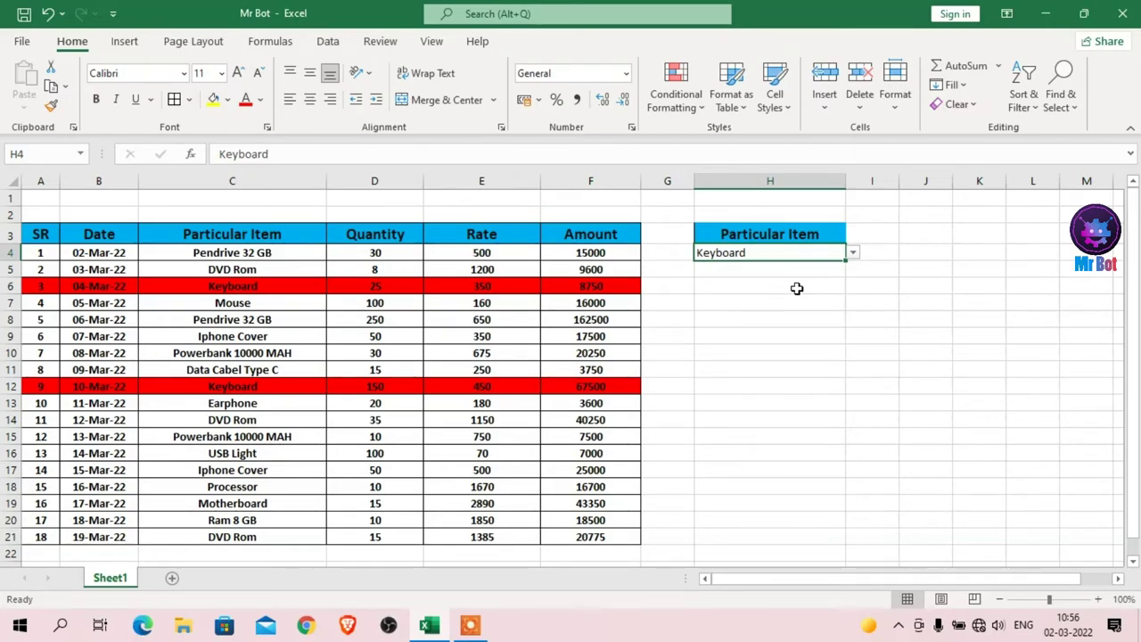
- Try Data Cabel Type C and Iphone Cover, ending on Pendrive 32 GB
{"action": "left_click", "coordinate": [852, 254]}
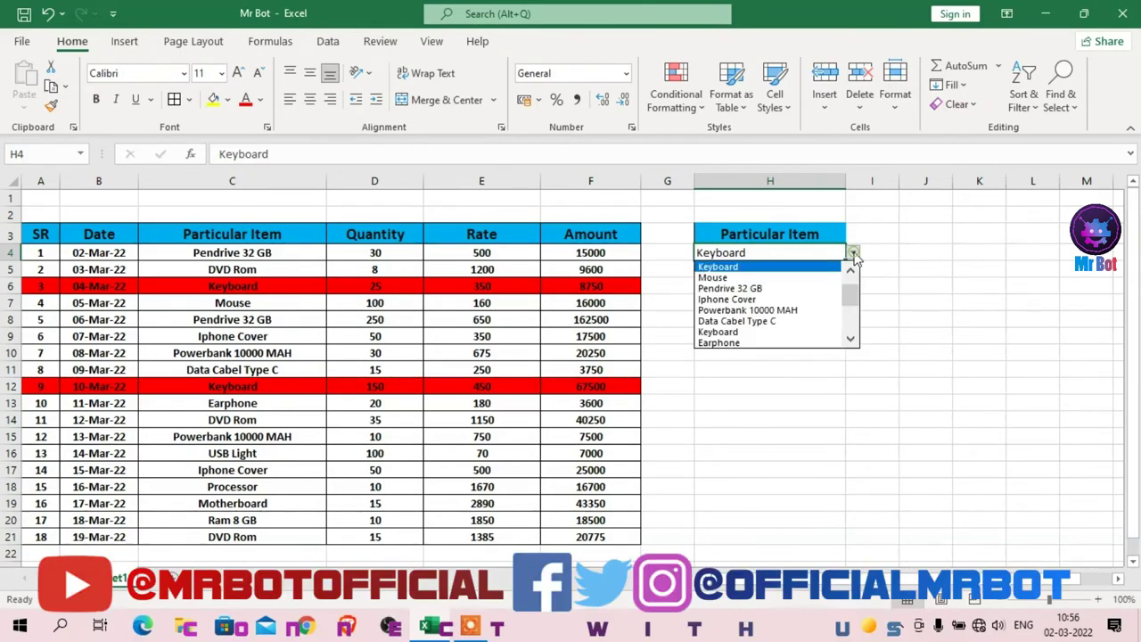
{"action": "left_click", "coordinate": [778, 321]}
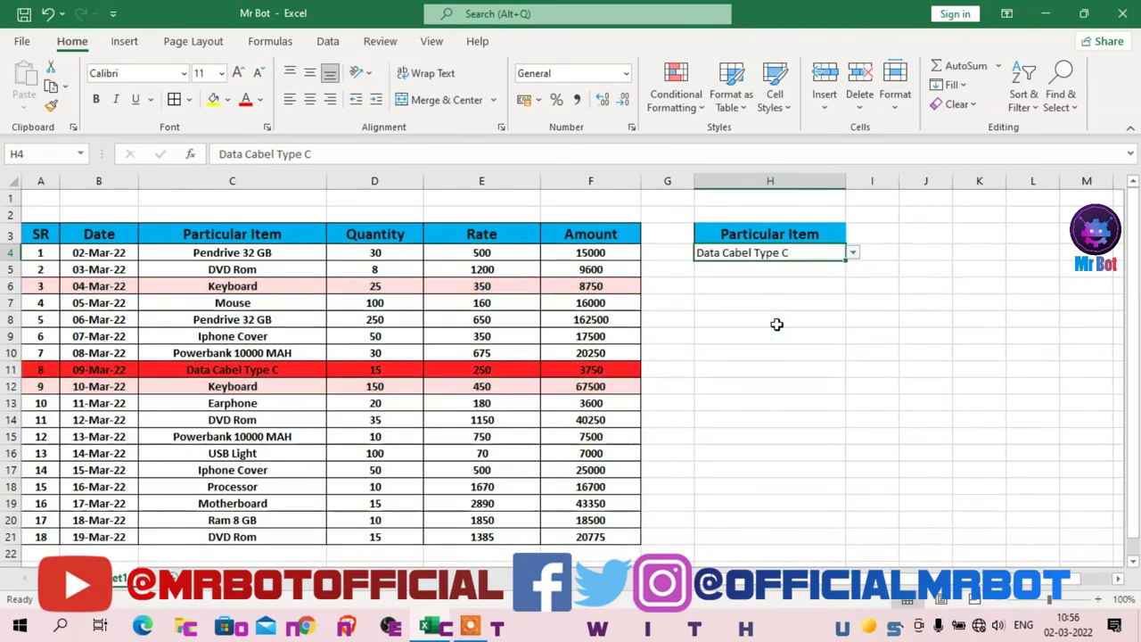
{"action": "left_click", "coordinate": [854, 254]}
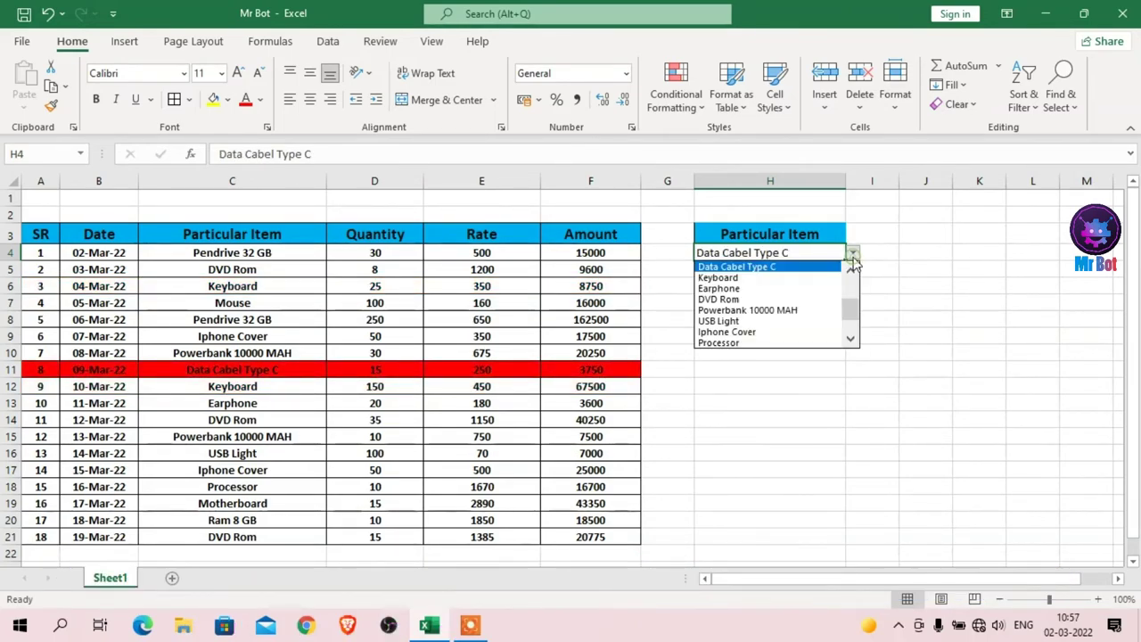
{"action": "left_click", "coordinate": [788, 334]}
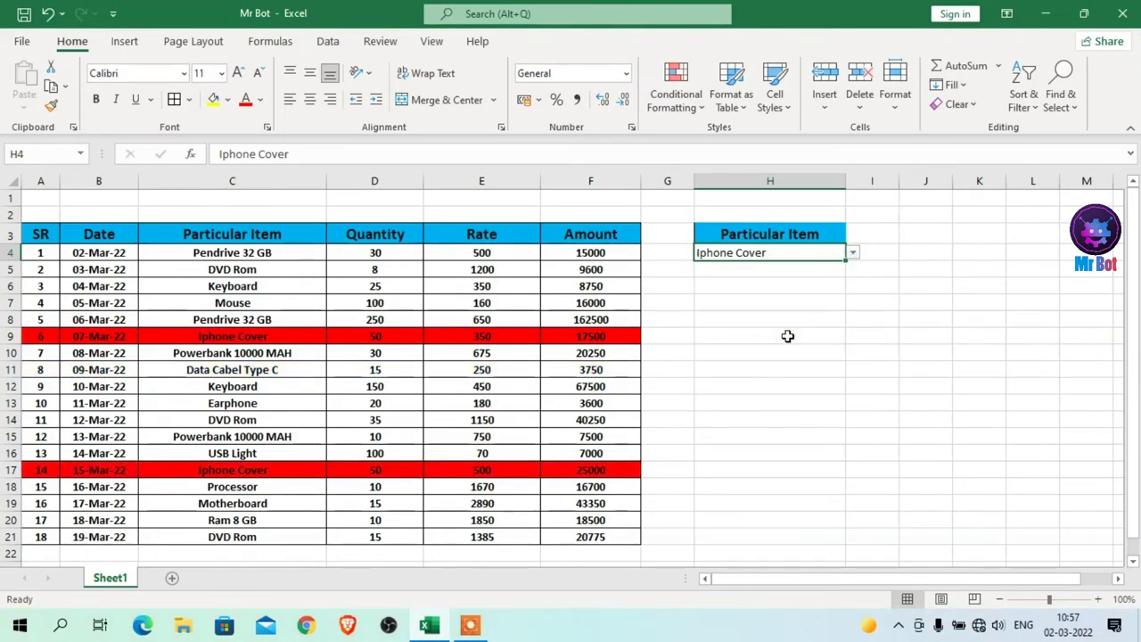
{"action": "left_click", "coordinate": [853, 253]}
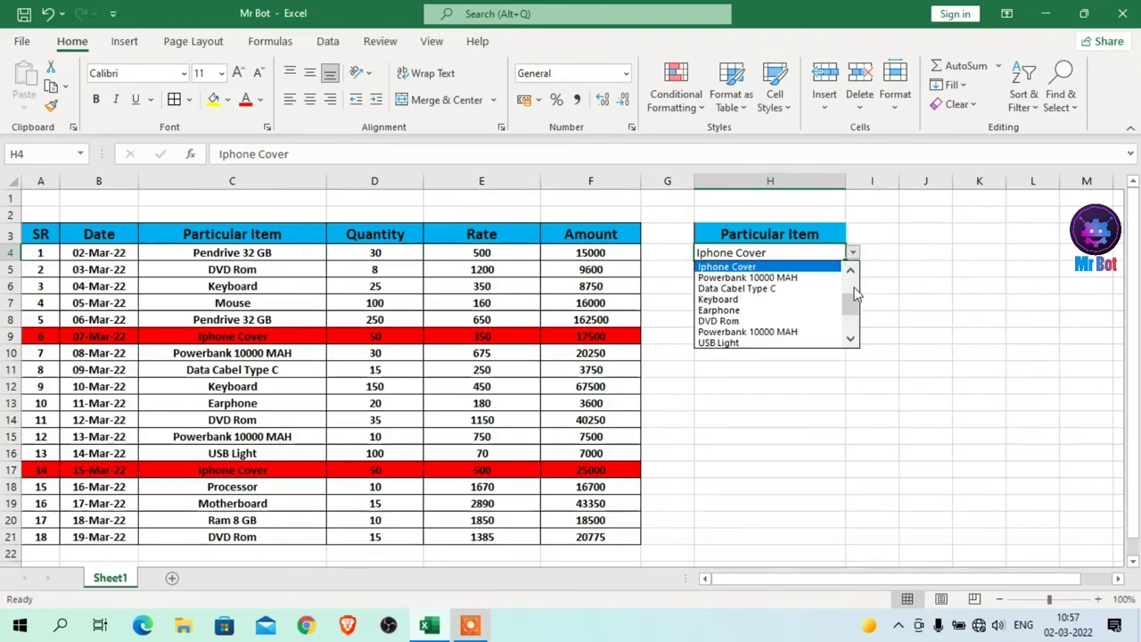
{"action": "left_click_drag", "start_coordinate": [851, 308], "coordinate": [849, 278]}
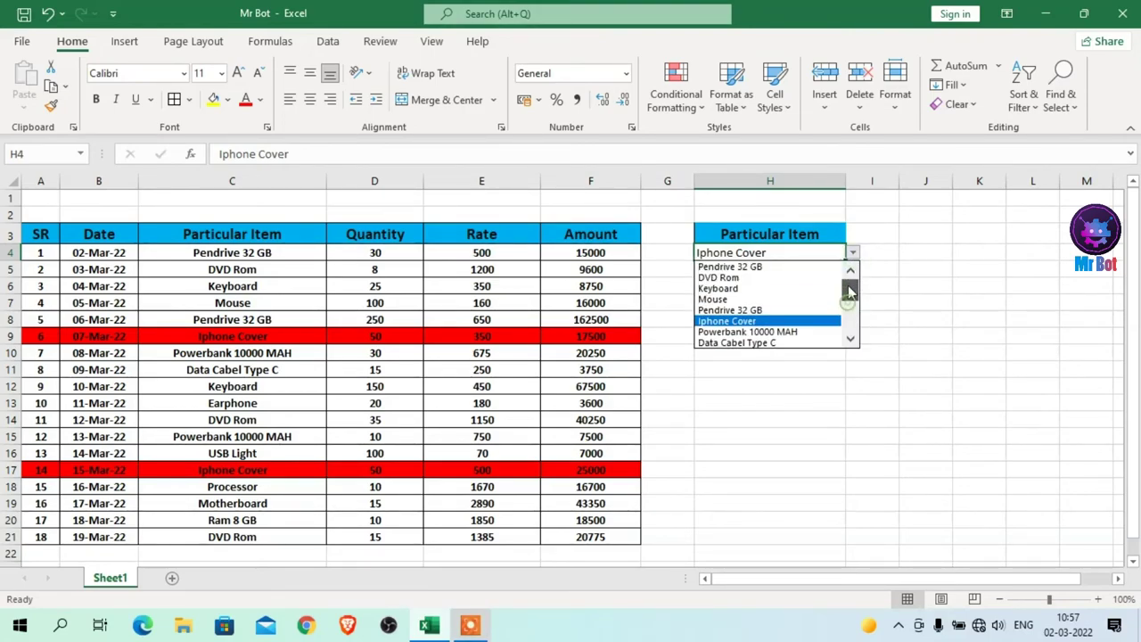
{"action": "left_click", "coordinate": [802, 266]}
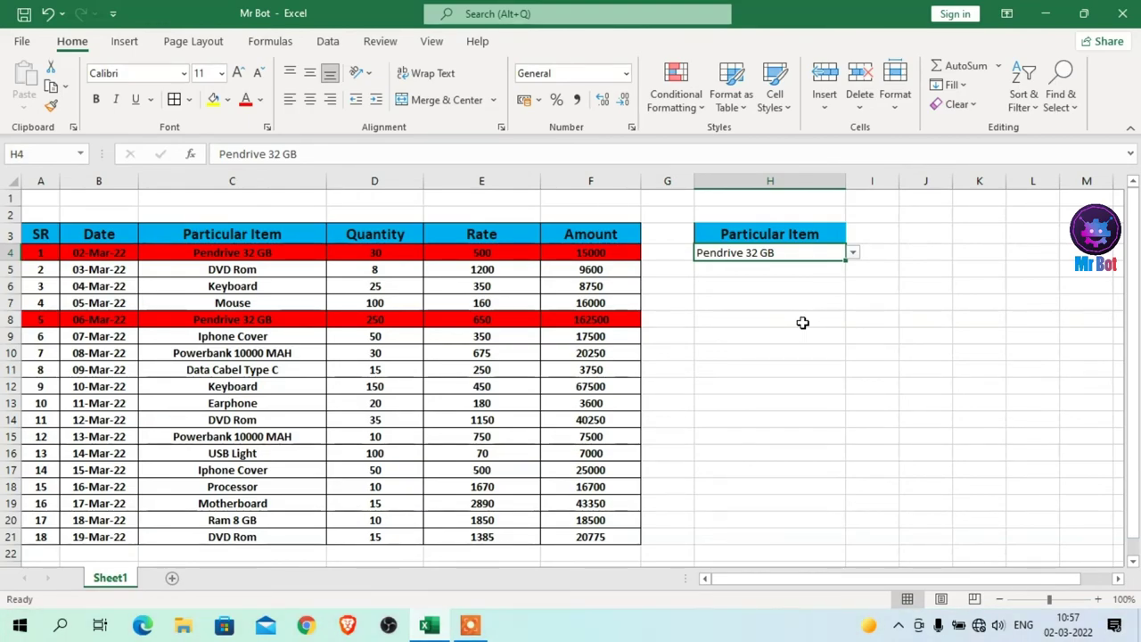
{"action": "left_click", "coordinate": [771, 349]}
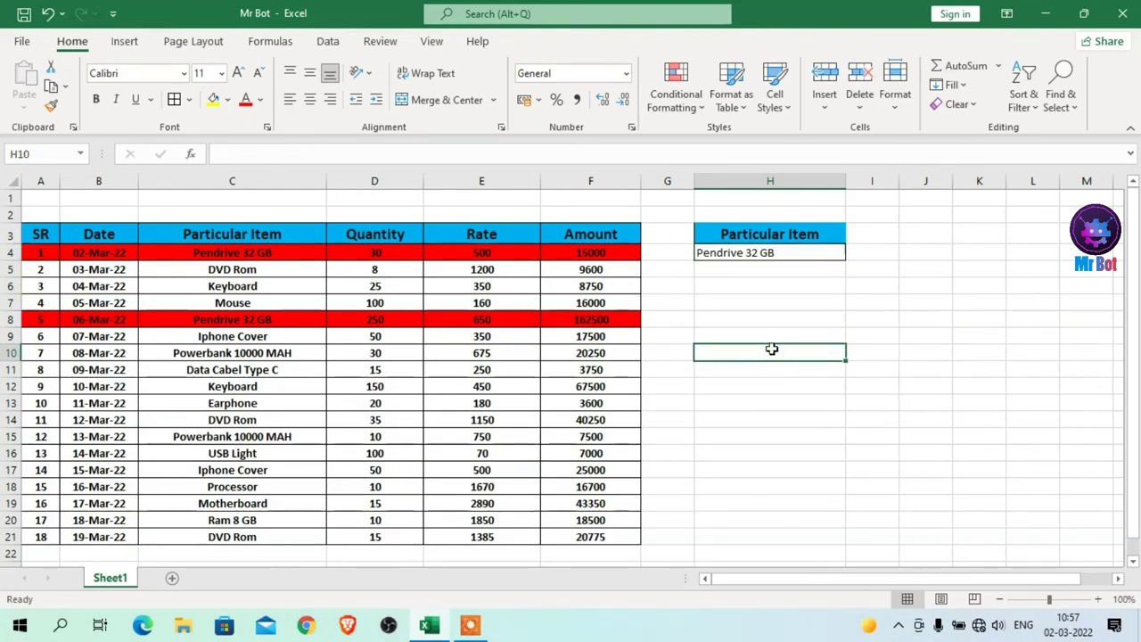